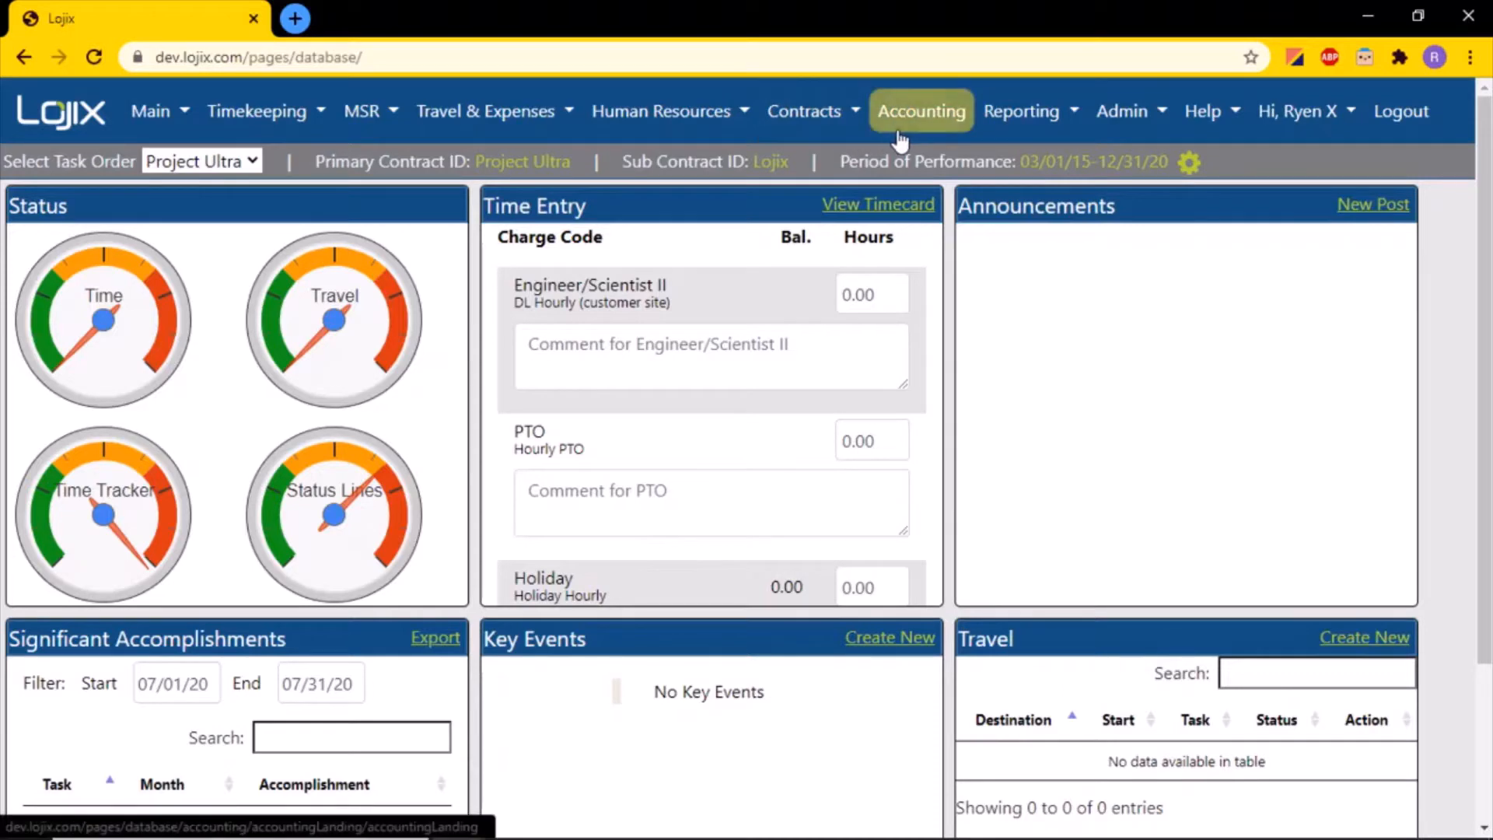
Open the credit cards list in Accounting and start adding a new credit card
{"action": "left_click", "coordinate": [899, 141]}
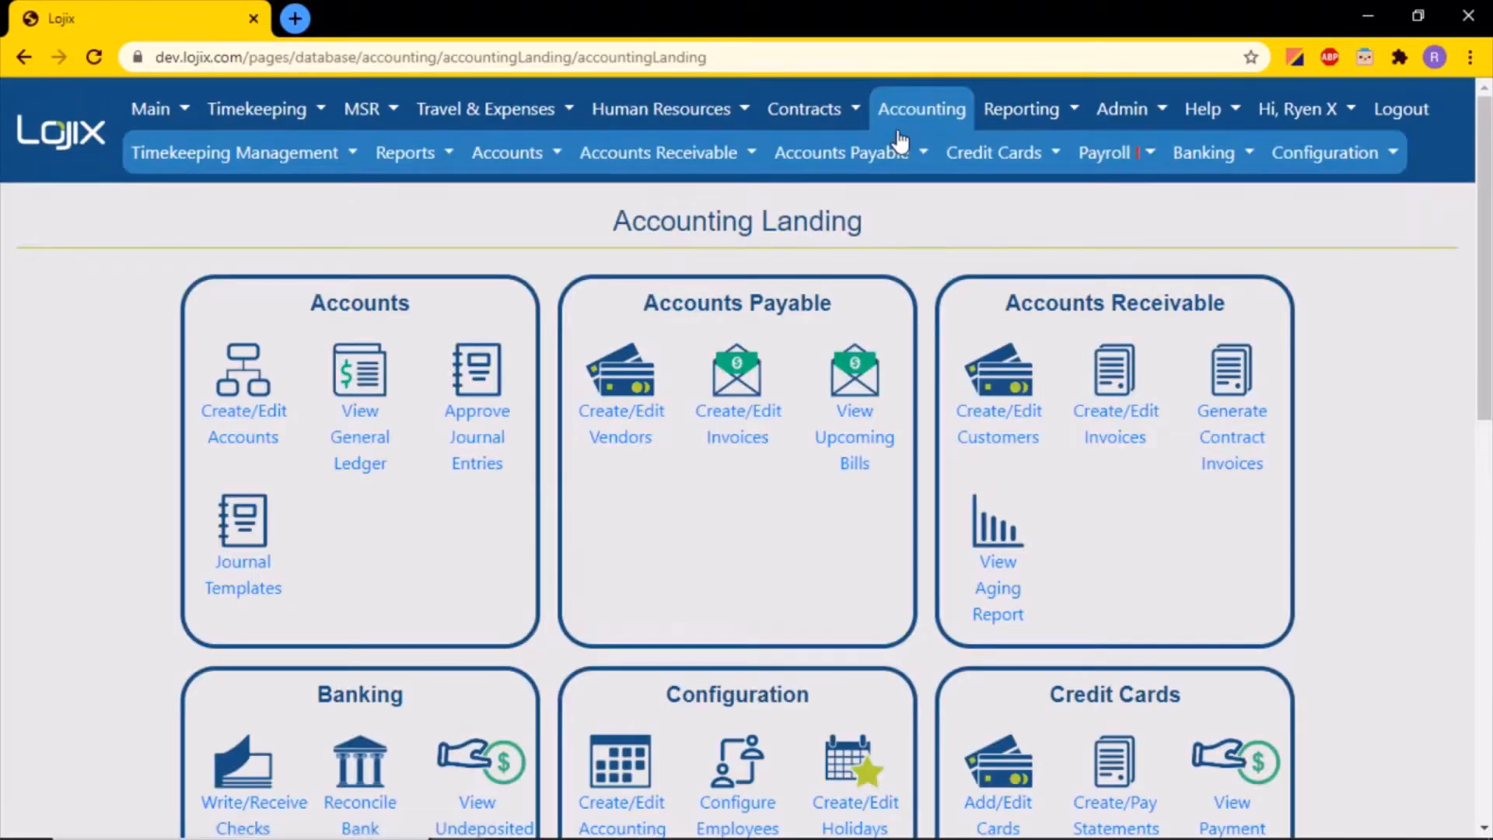
{"action": "left_click", "coordinate": [961, 152]}
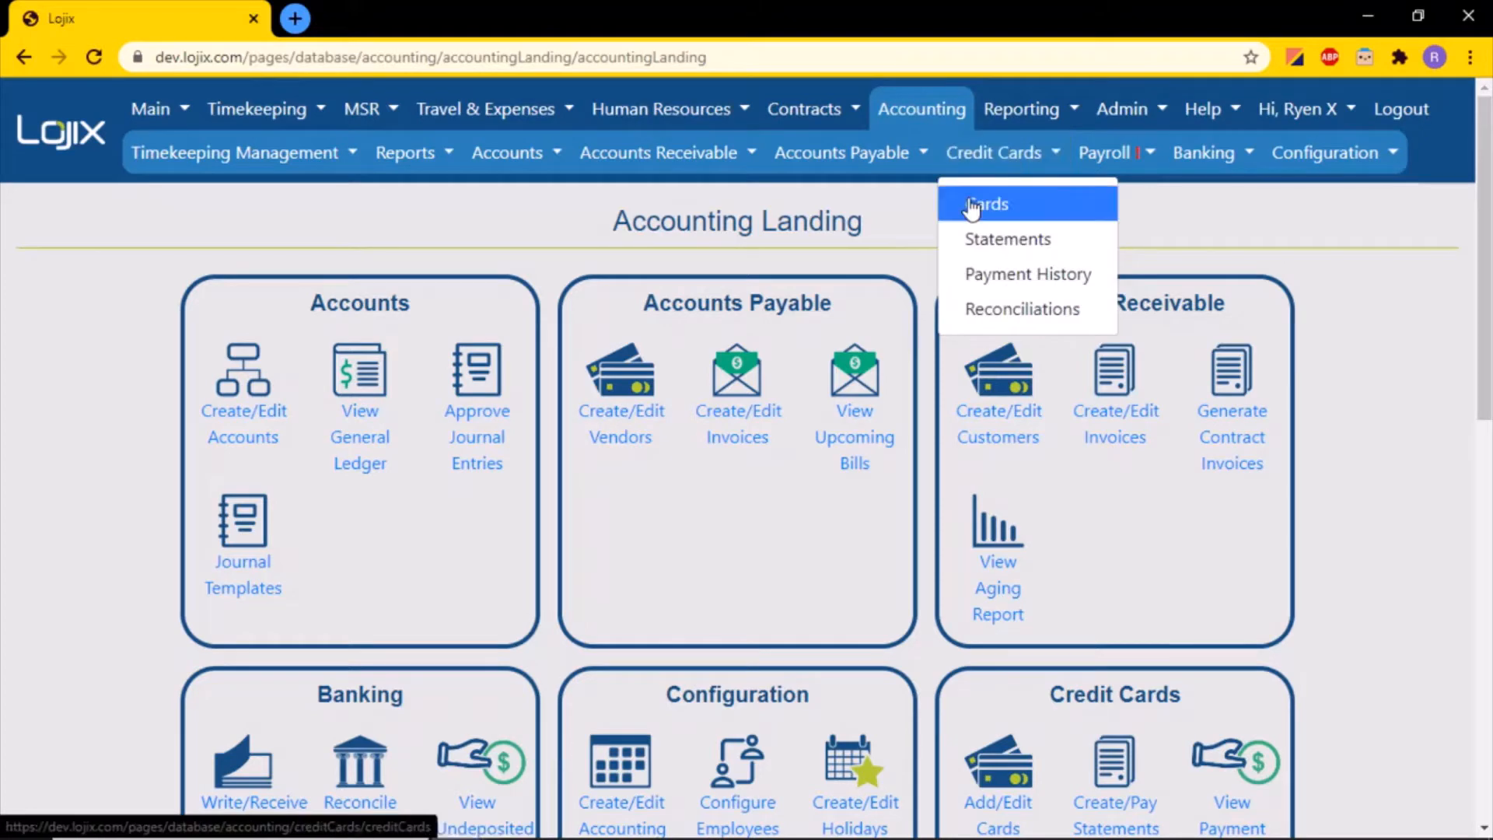
{"action": "left_click", "coordinate": [972, 205]}
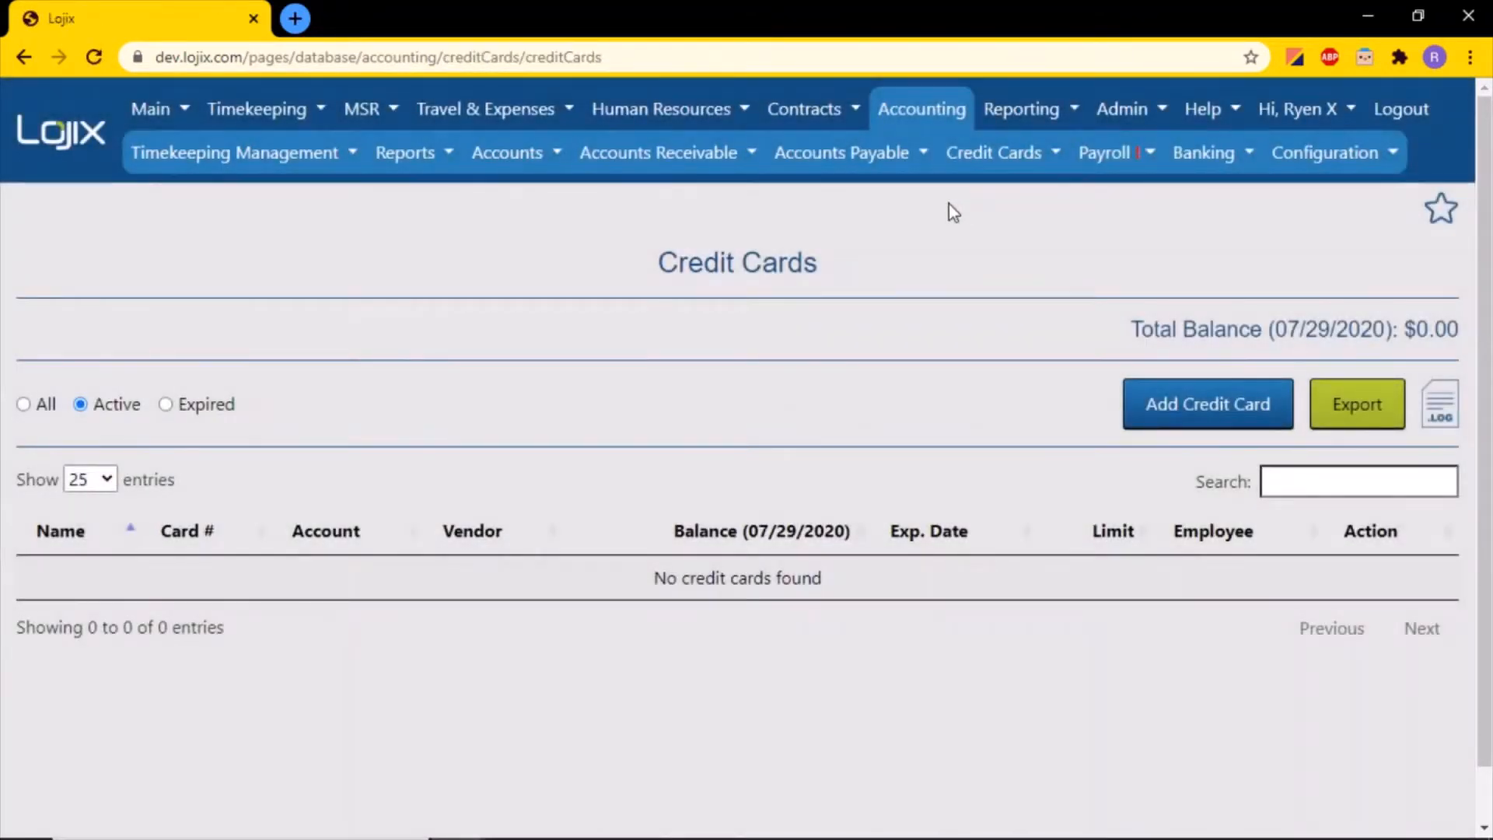
{"action": "left_click", "coordinate": [1151, 400]}
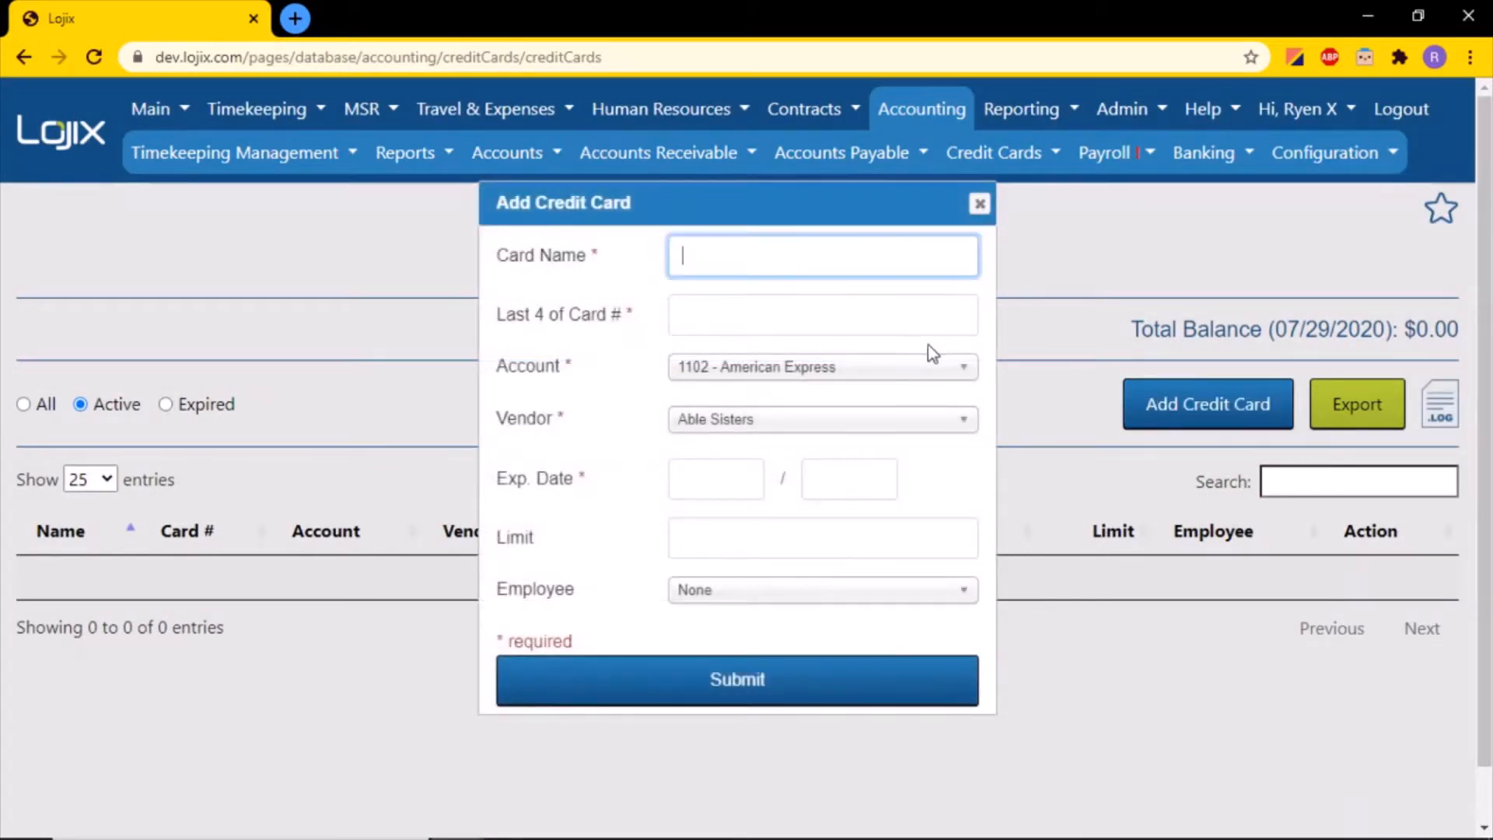
Name the new credit card AmEx Gold and enter the last four digits of its card number
{"action": "type", "text": "AmE"}
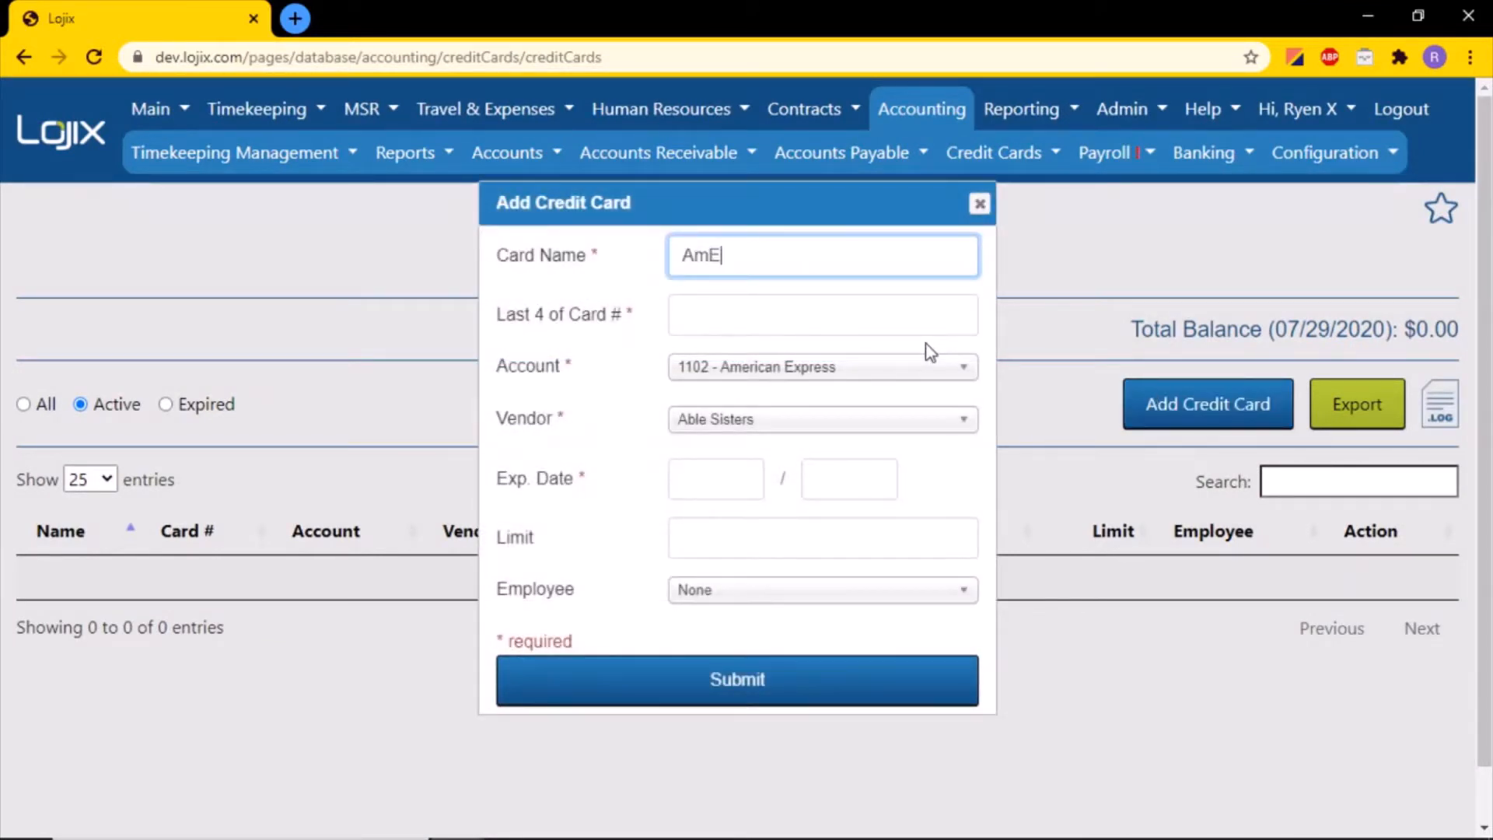
{"action": "type", "text": "x Gold"}
{"action": "key", "text": "Tab"}
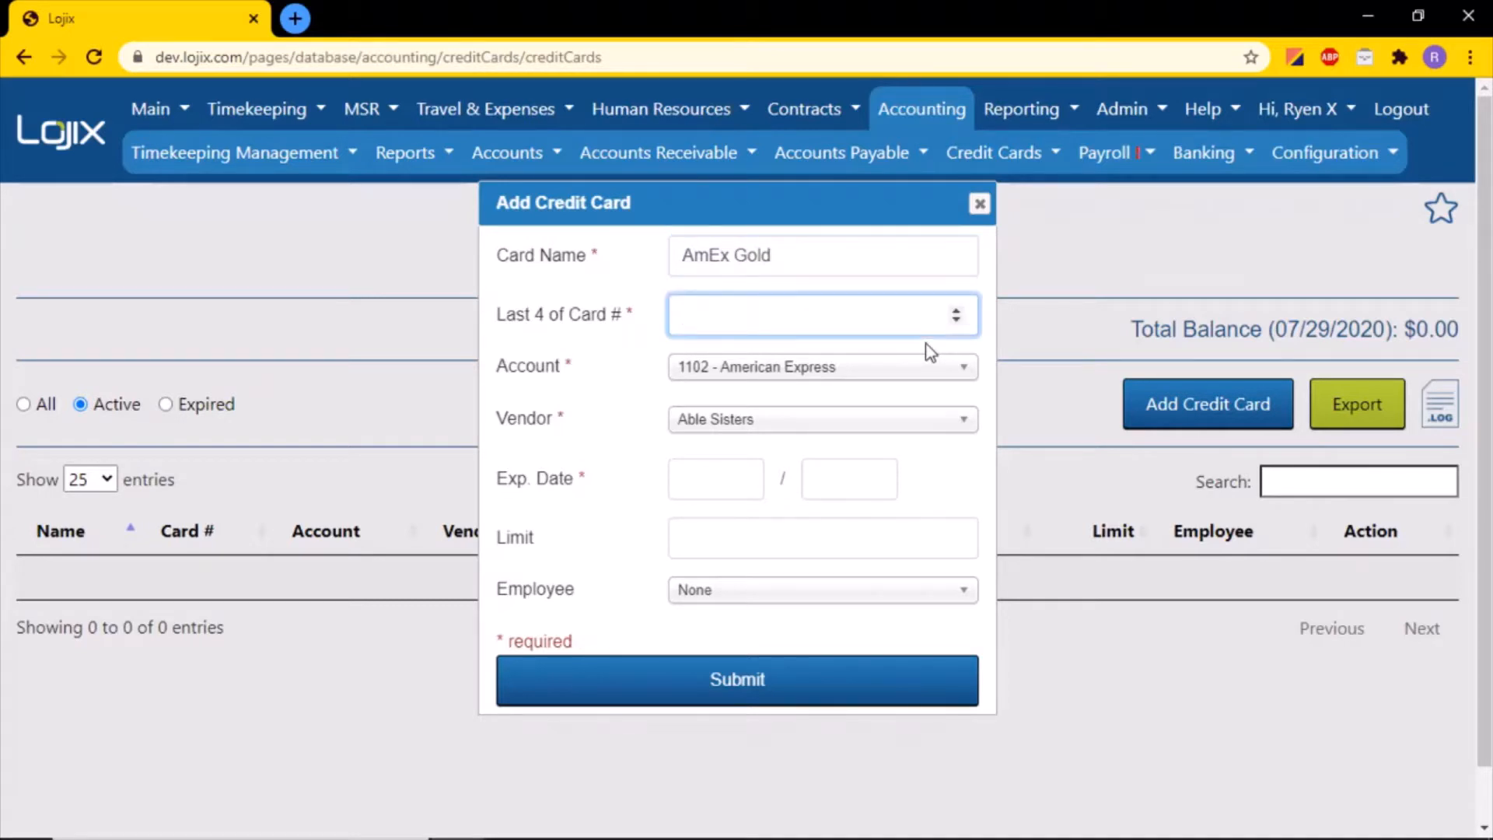
{"action": "type", "text": "2345"}
Set the new card's vendor to American Express and its expiration date to 09/23
{"action": "left_click", "coordinate": [715, 420]}
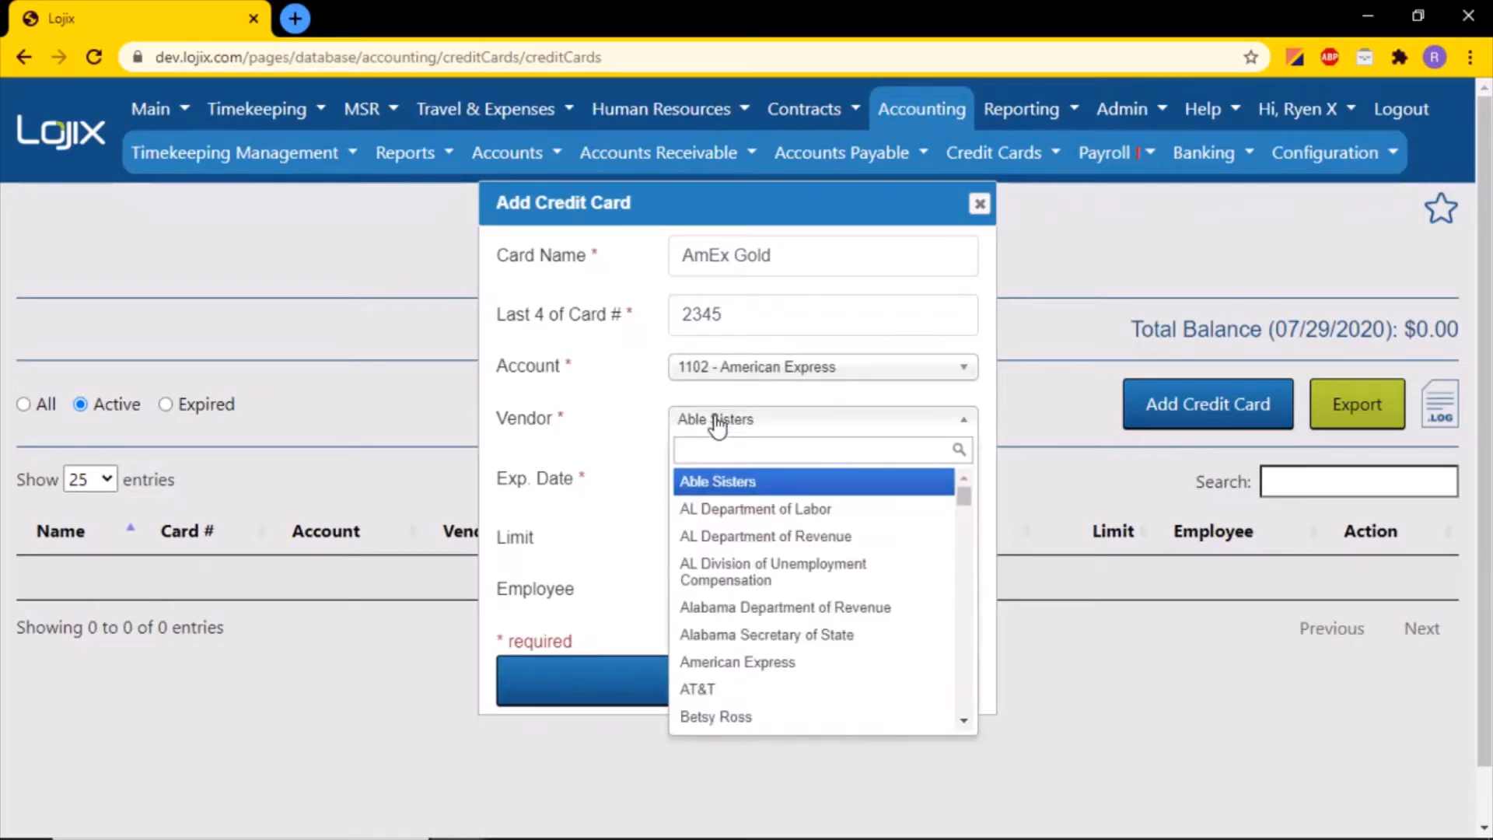
{"action": "type", "text": "amer"}
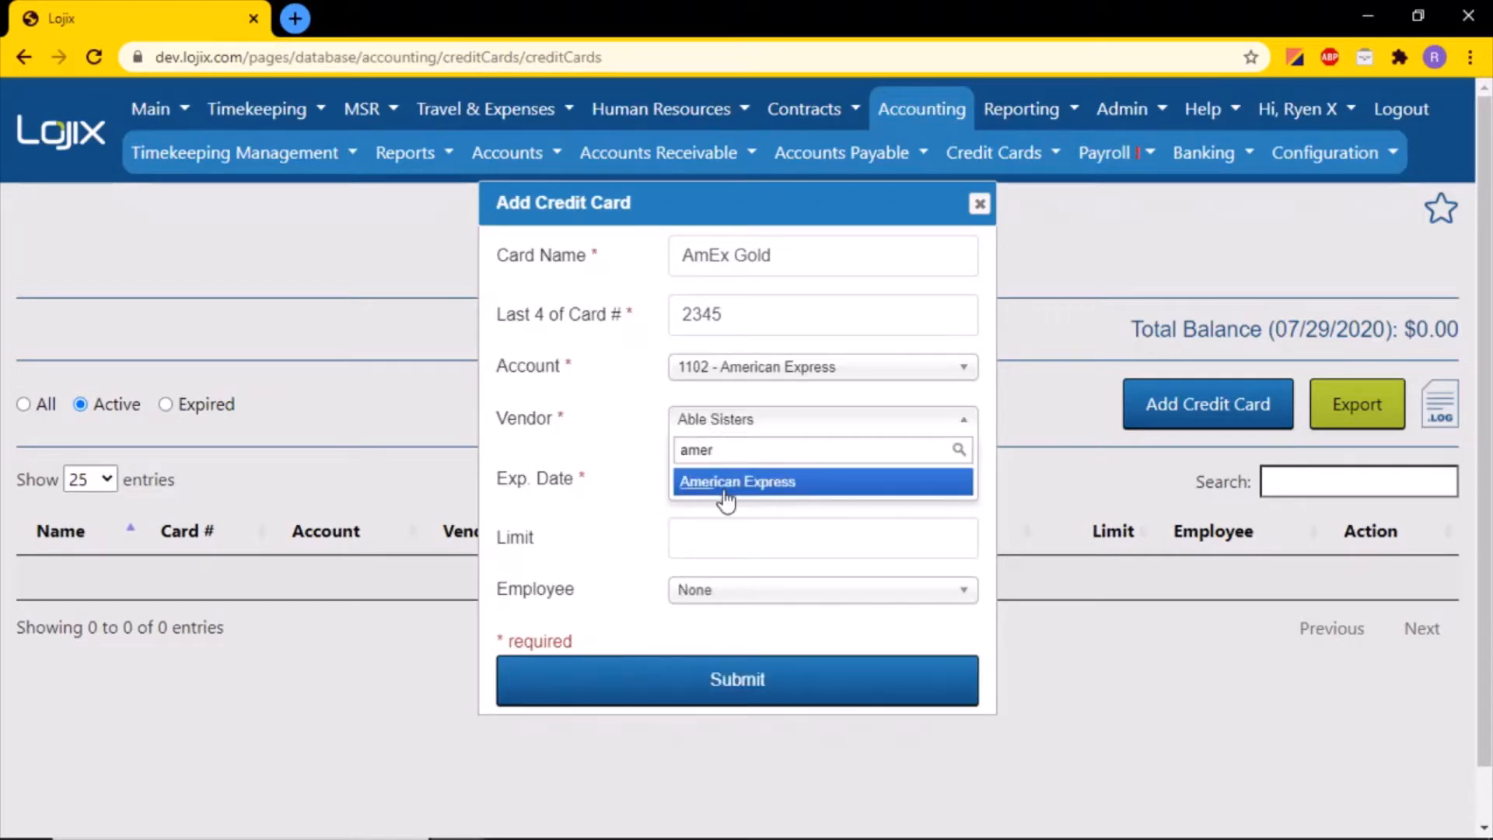
{"action": "left_click", "coordinate": [722, 487]}
{"action": "left_click", "coordinate": [687, 468]}
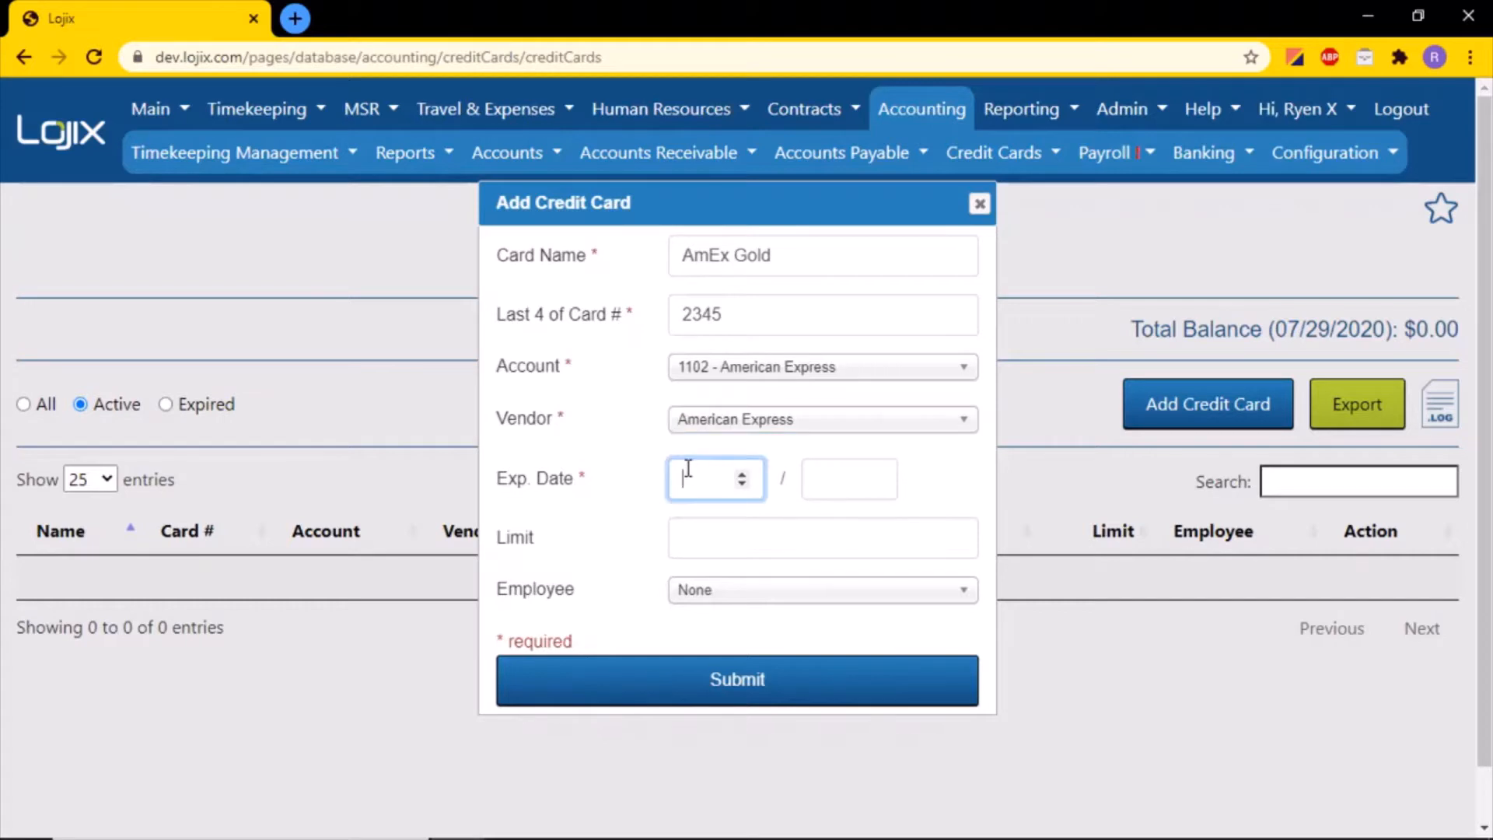
{"action": "type", "text": "09"}
{"action": "key", "text": "Tab"}
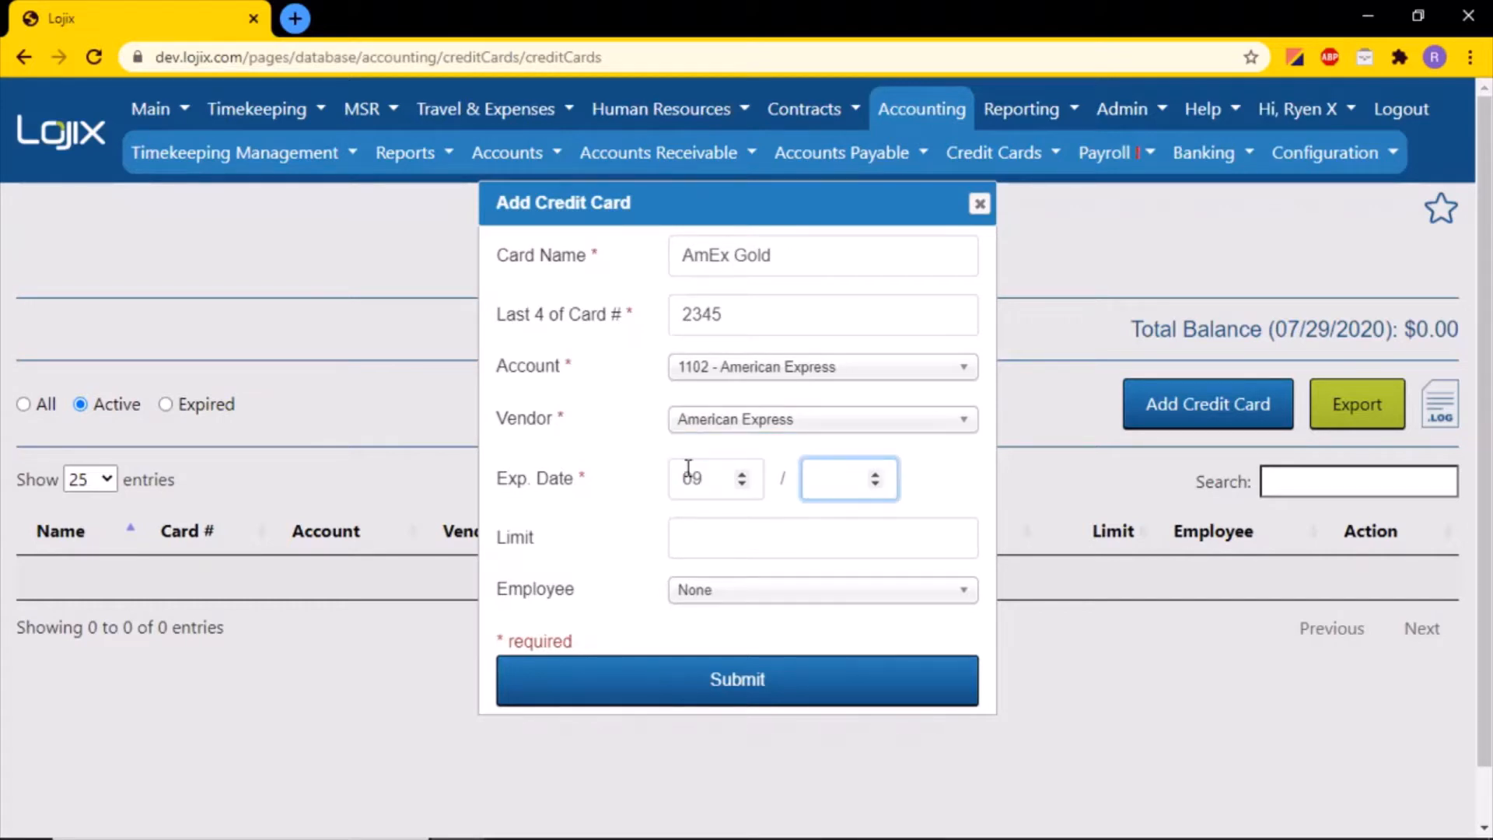
{"action": "type", "text": "23"}
Set the card's limit to 10000, assign an employee to it, and submit the new card
{"action": "left_click", "coordinate": [692, 525]}
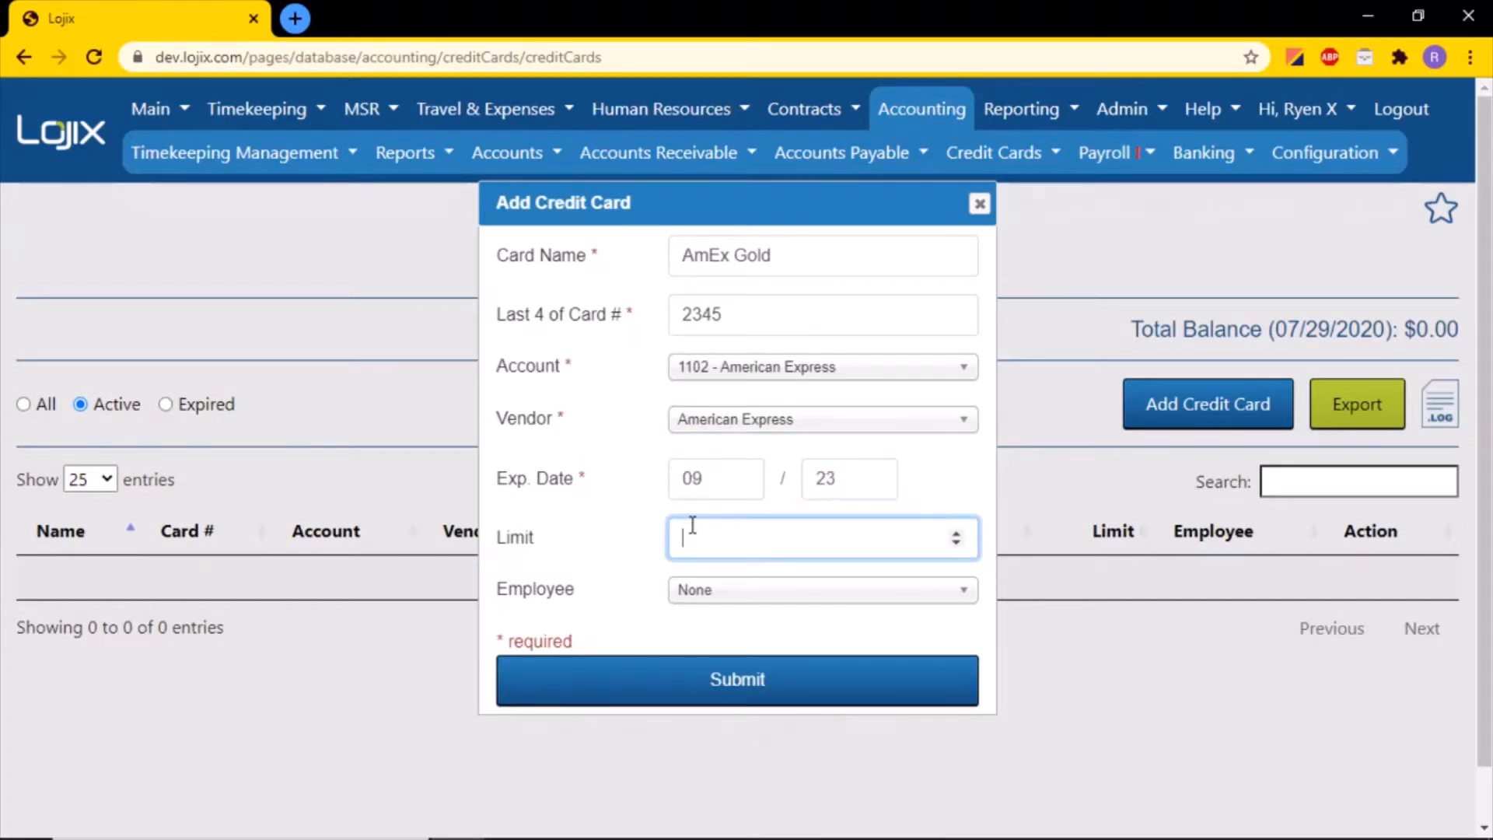
{"action": "type", "text": "10000"}
{"action": "left_click", "coordinate": [702, 599]}
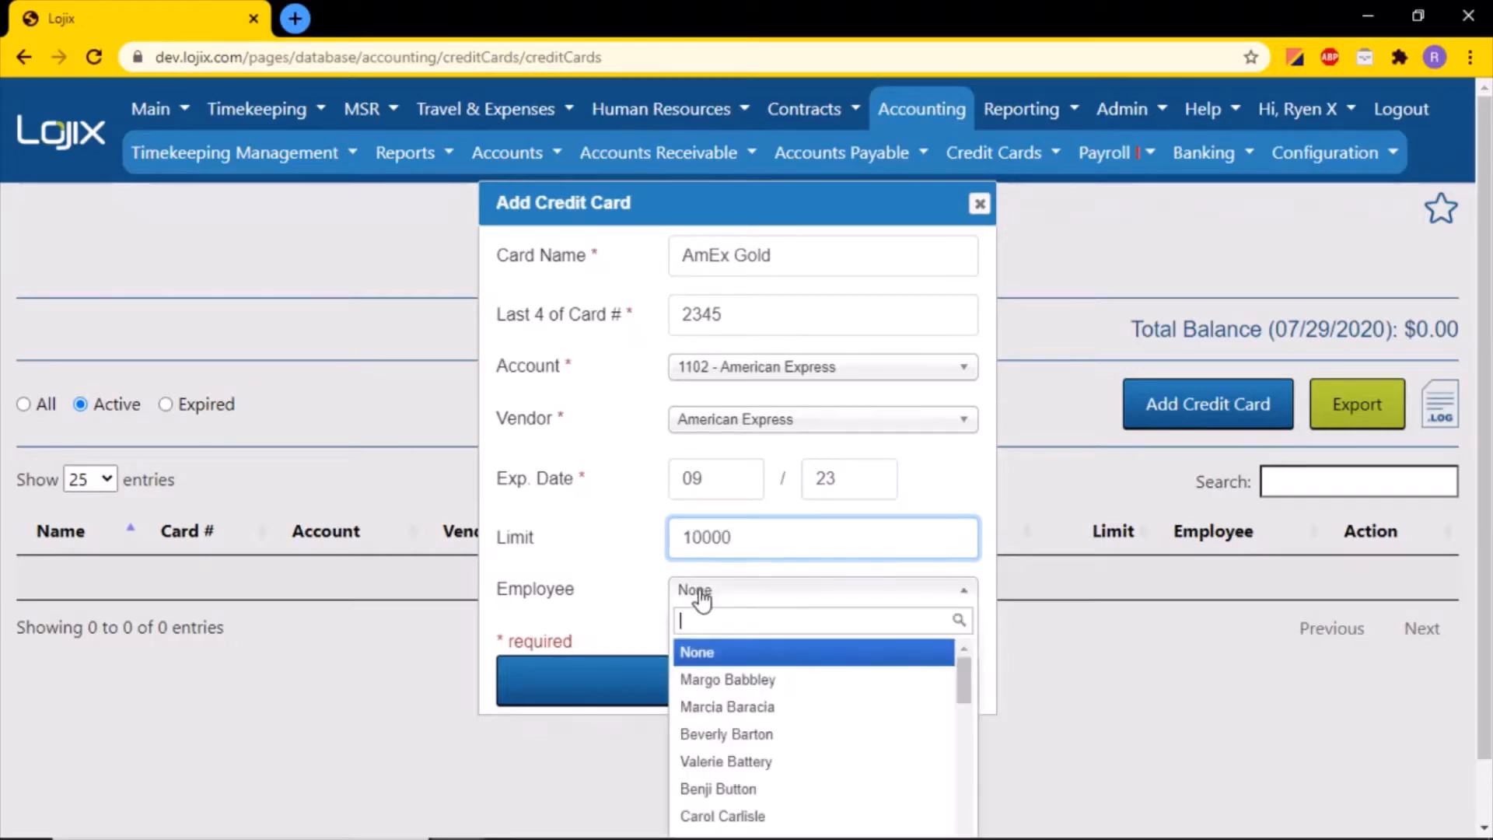
{"action": "left_click", "coordinate": [721, 799]}
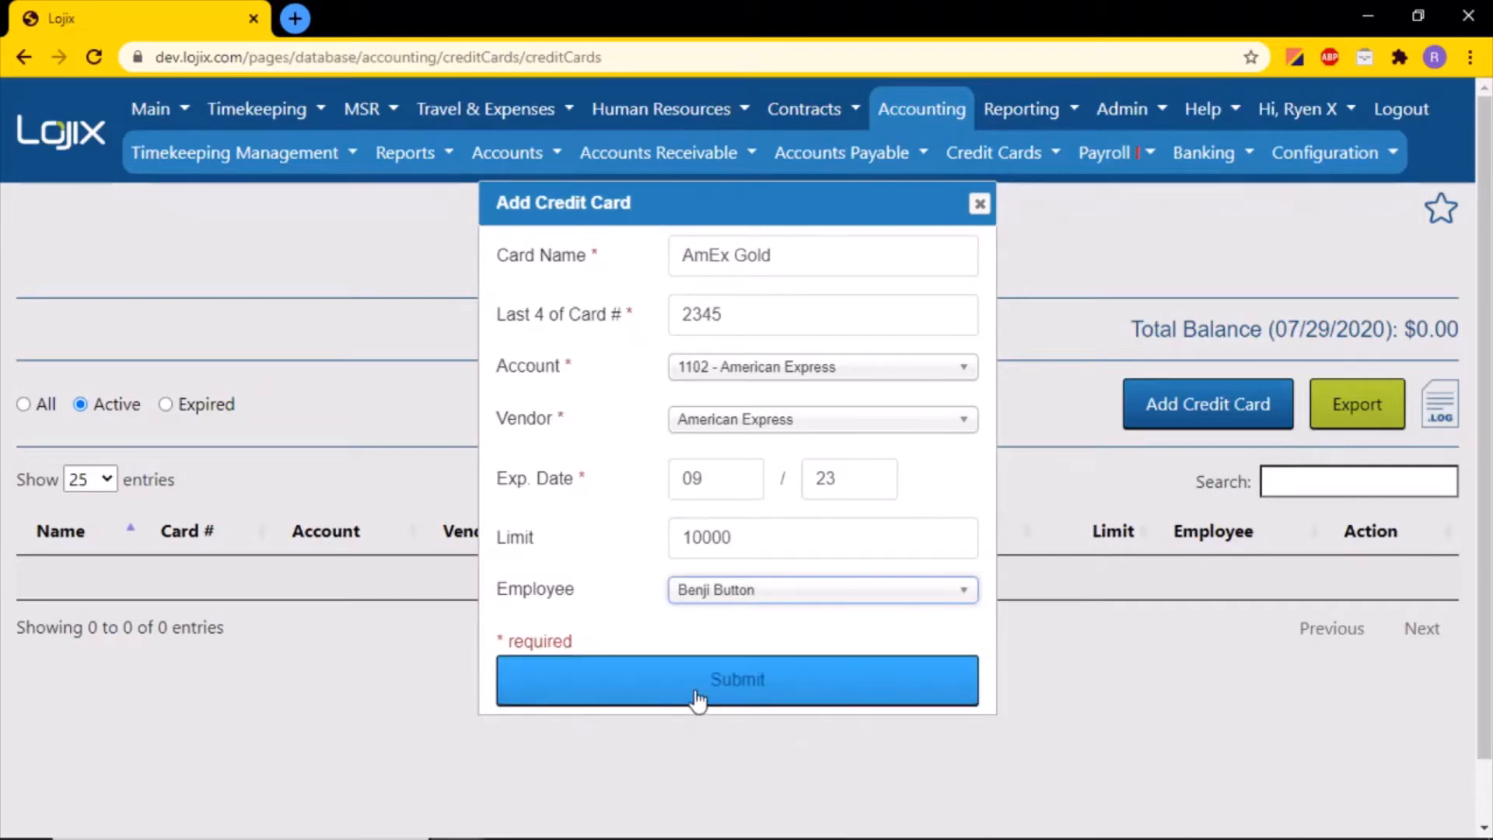
{"action": "left_click", "coordinate": [697, 696]}
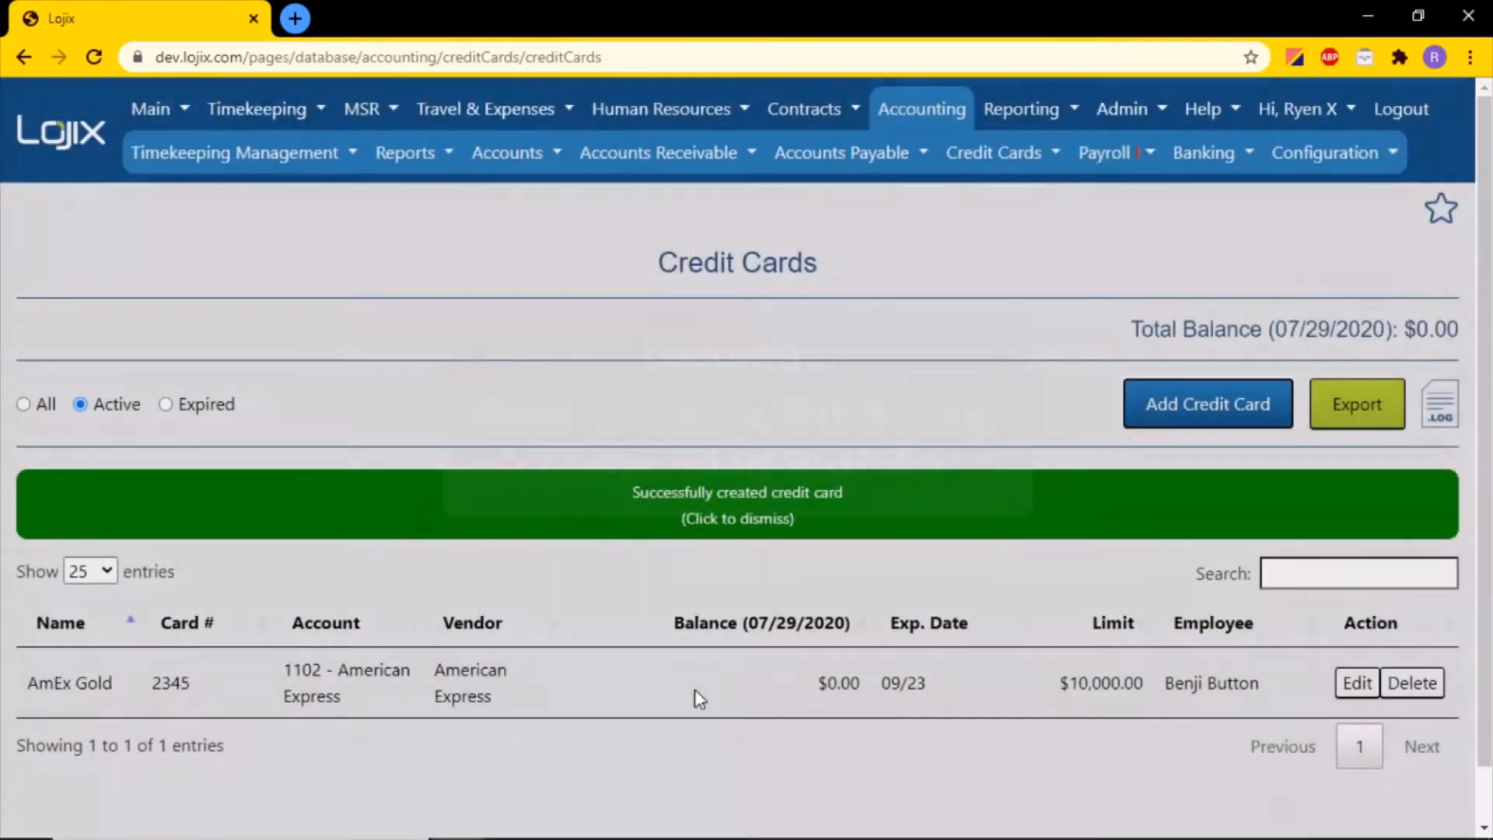
{"action": "left_click", "coordinate": [877, 497]}
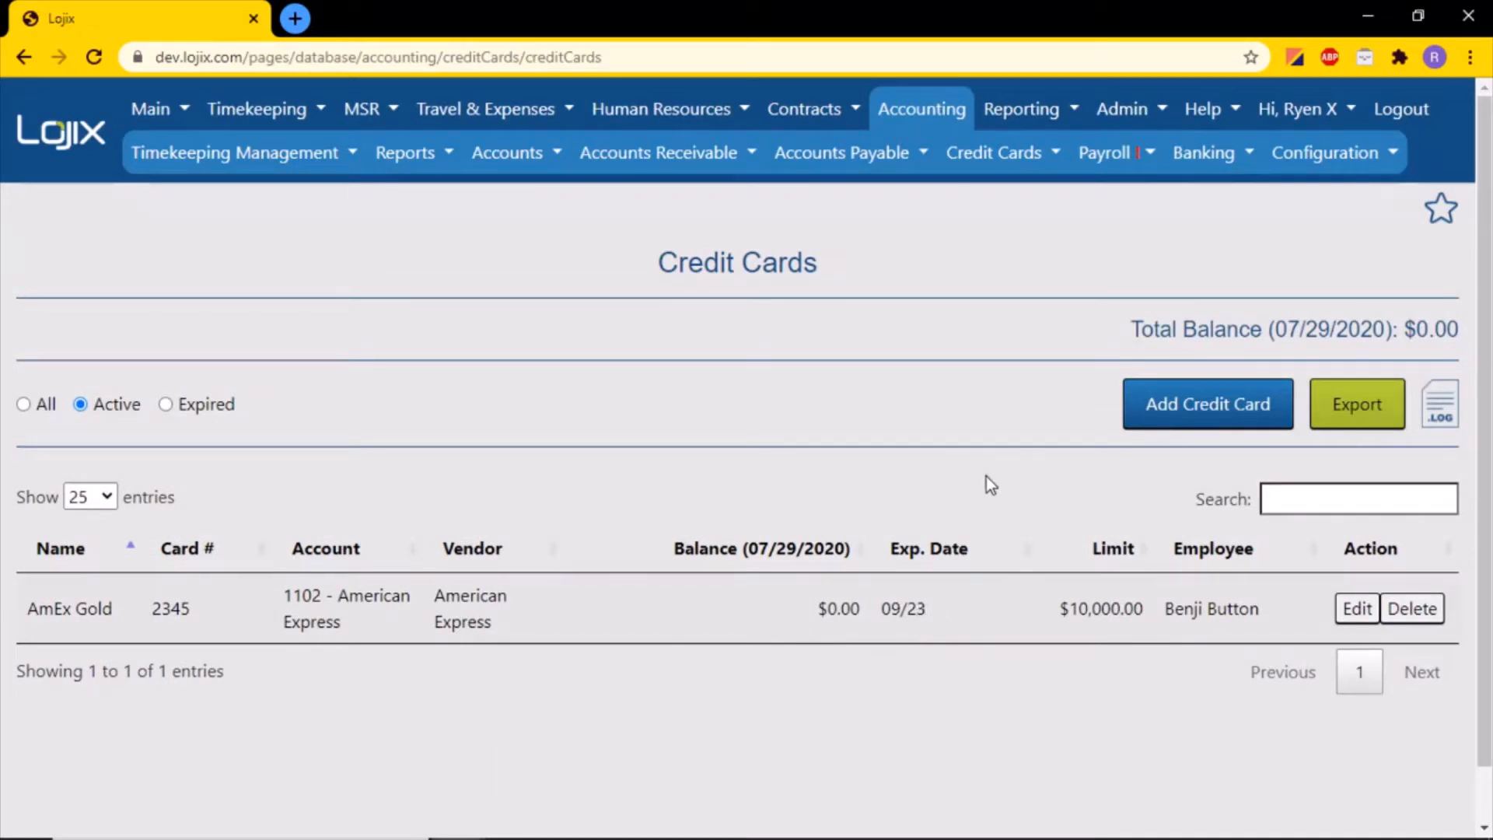
Start a new credit card statement for American Express with "Test Statement" as its statement number
{"action": "mouse_move", "coordinate": [1006, 156]}
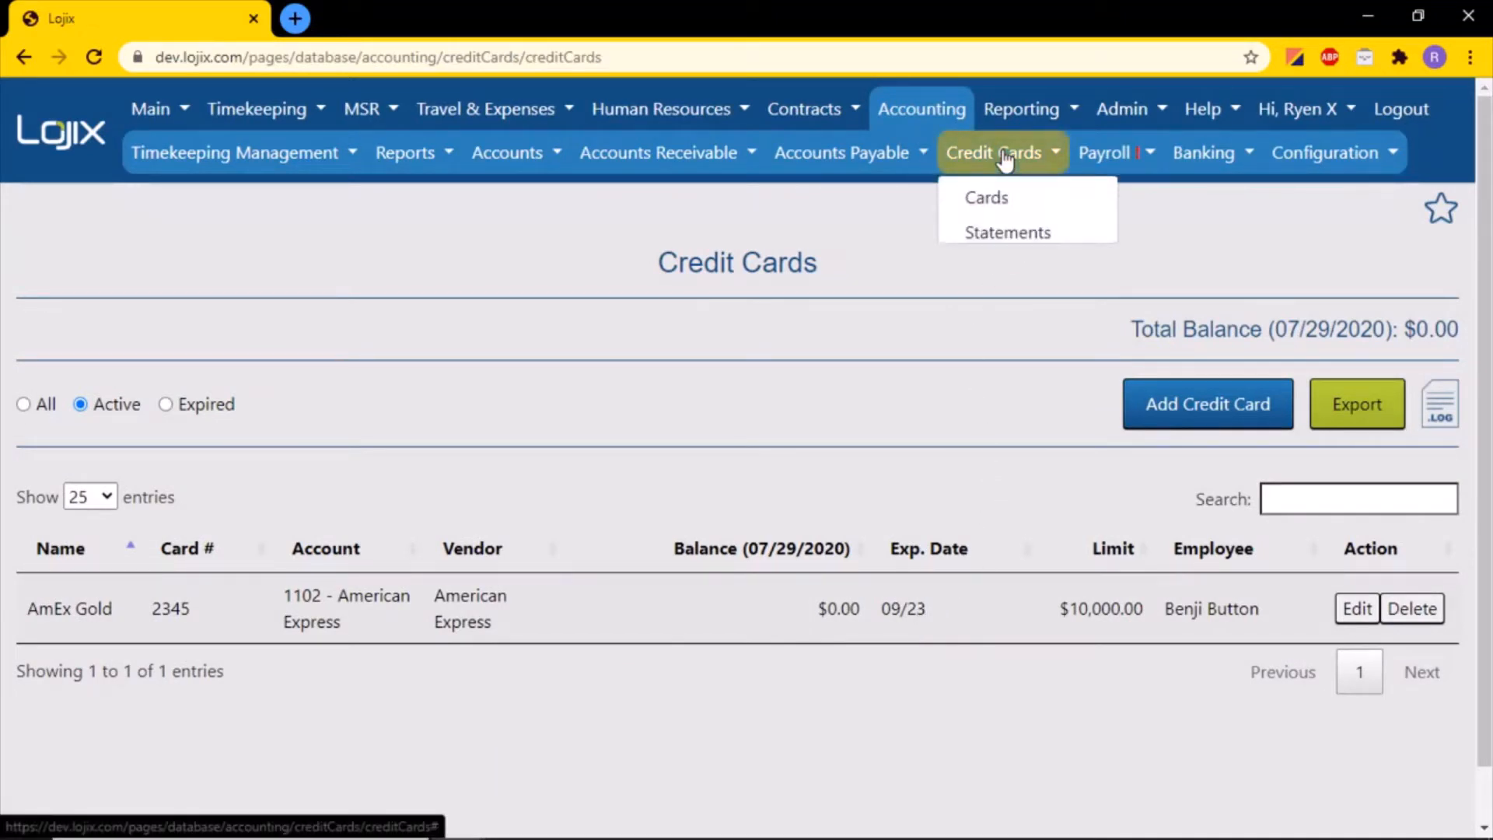
{"action": "left_click", "coordinate": [1002, 243]}
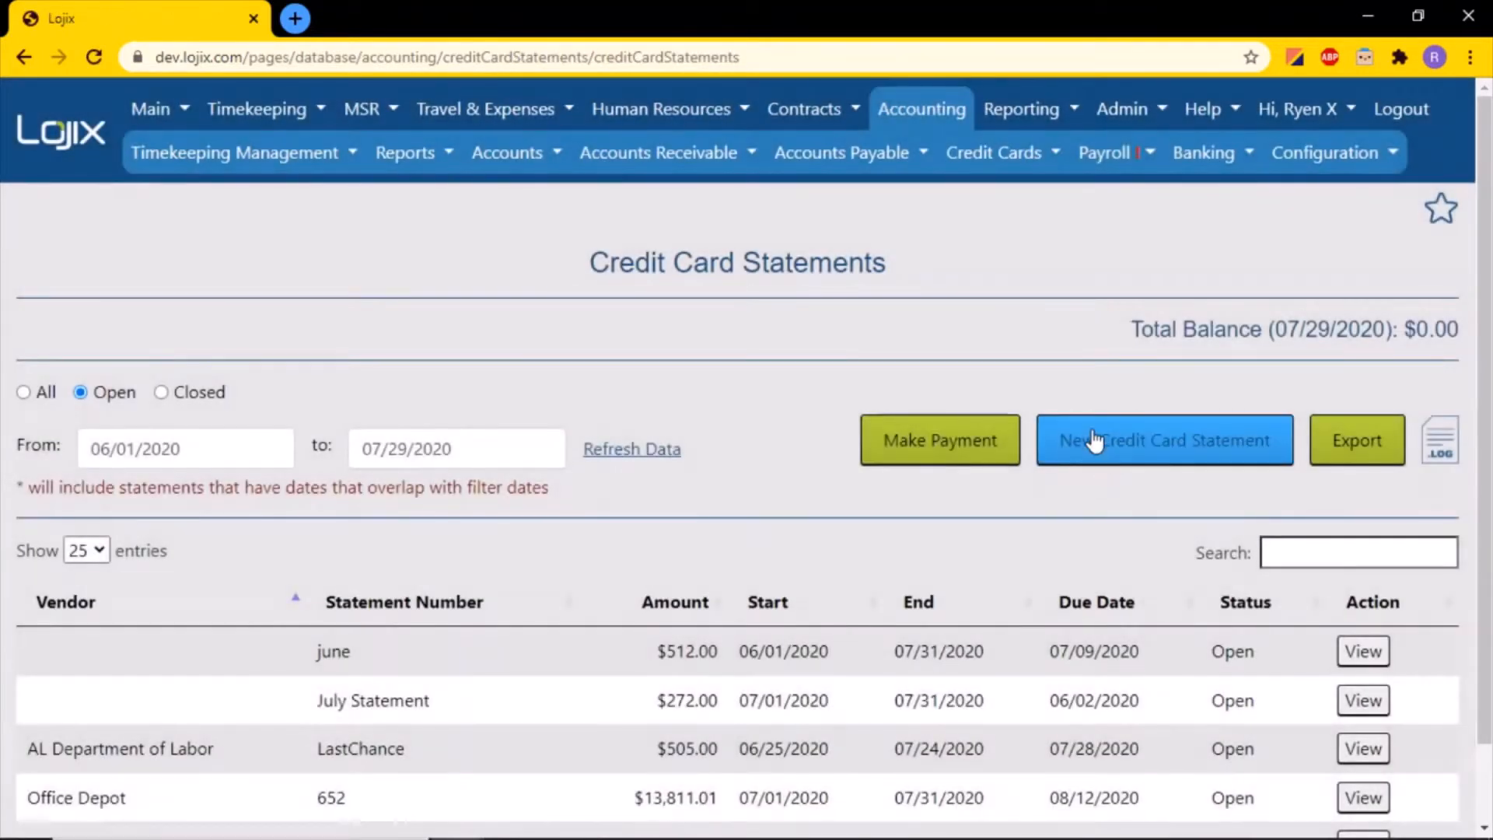
{"action": "left_click", "coordinate": [1092, 439]}
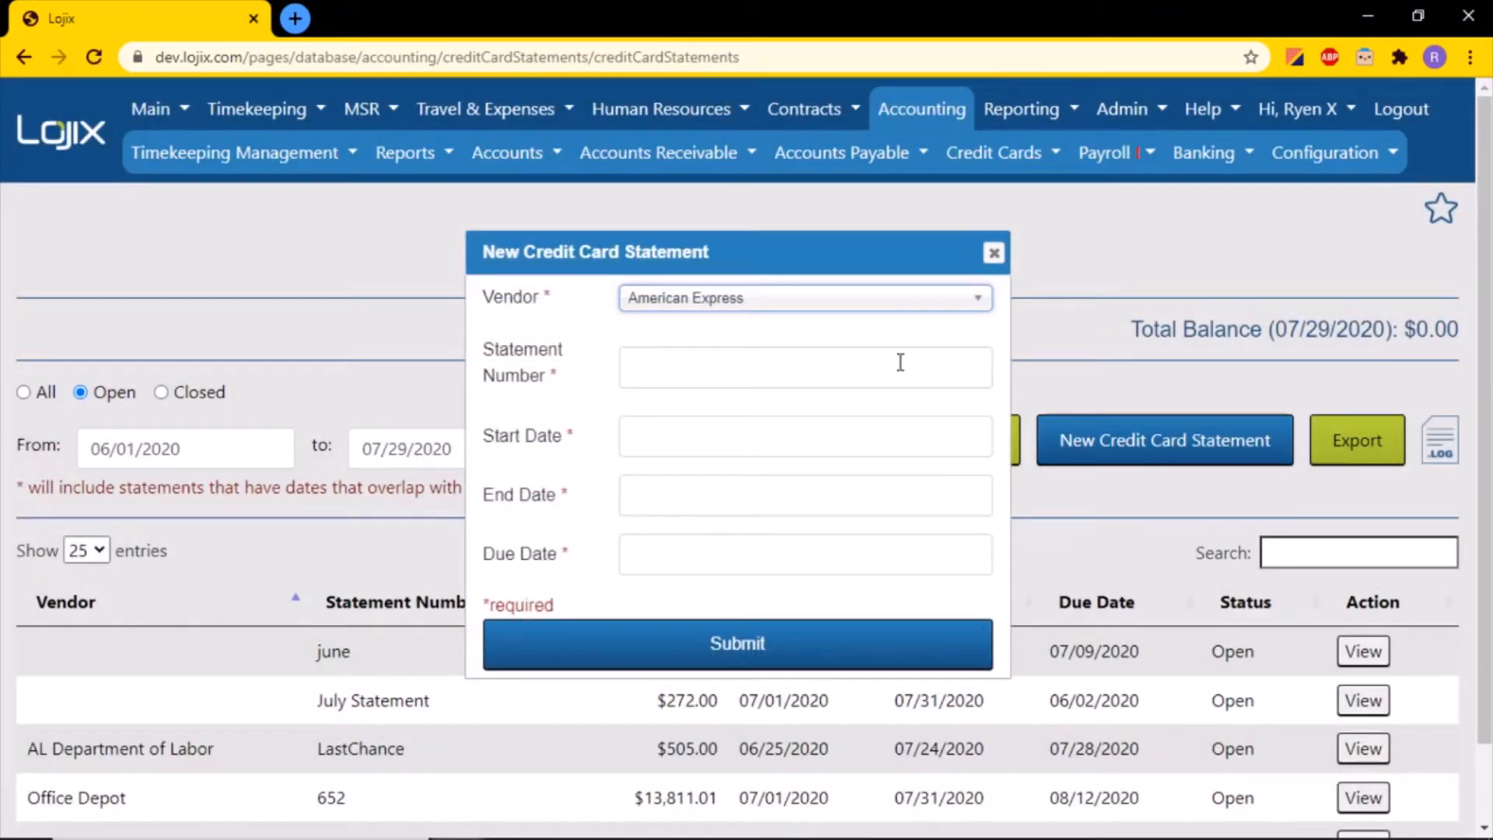
{"action": "left_click", "coordinate": [702, 375]}
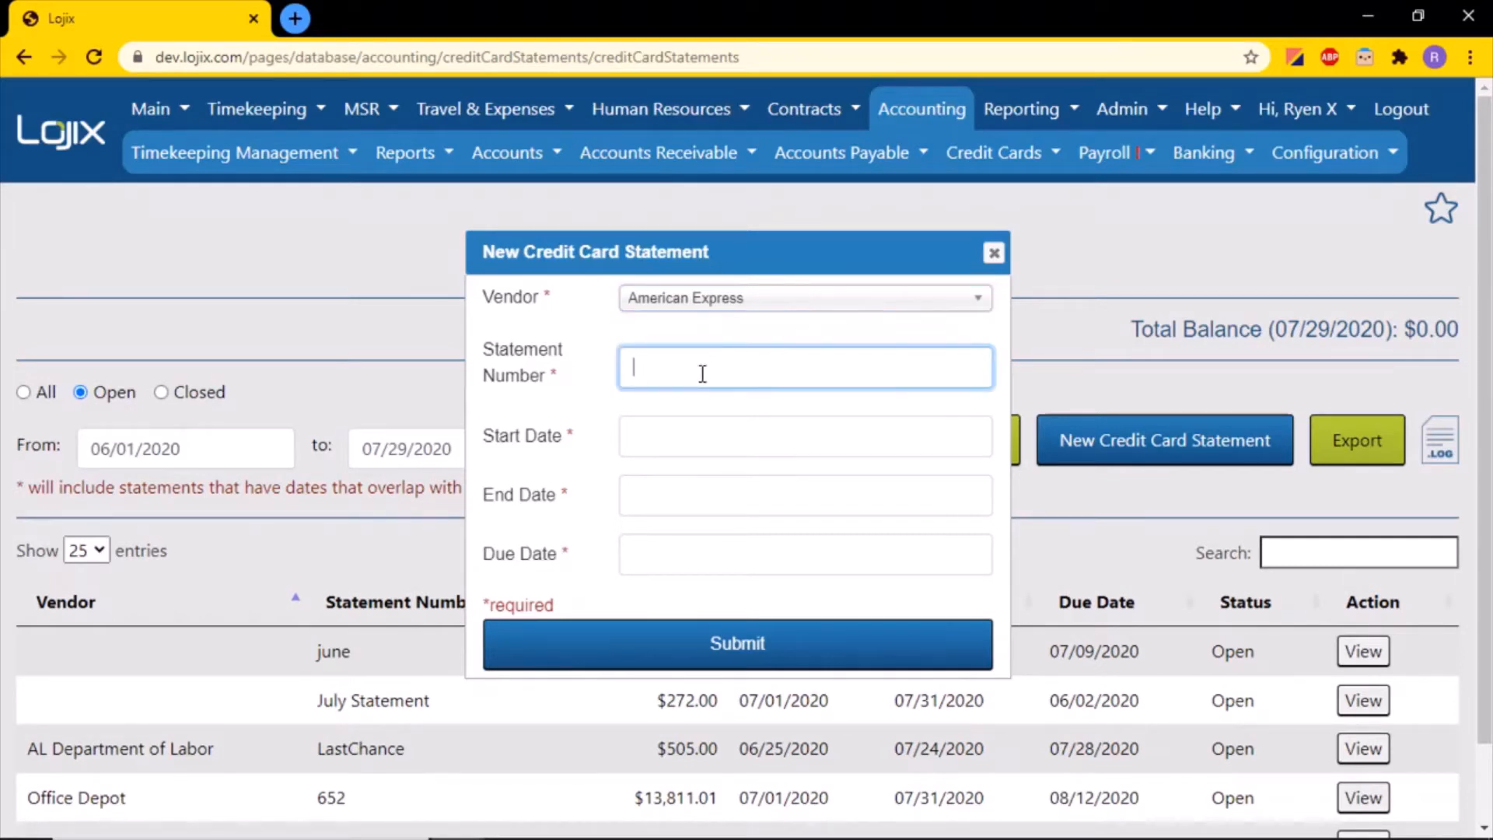
{"action": "type", "text": "Test Statement"}
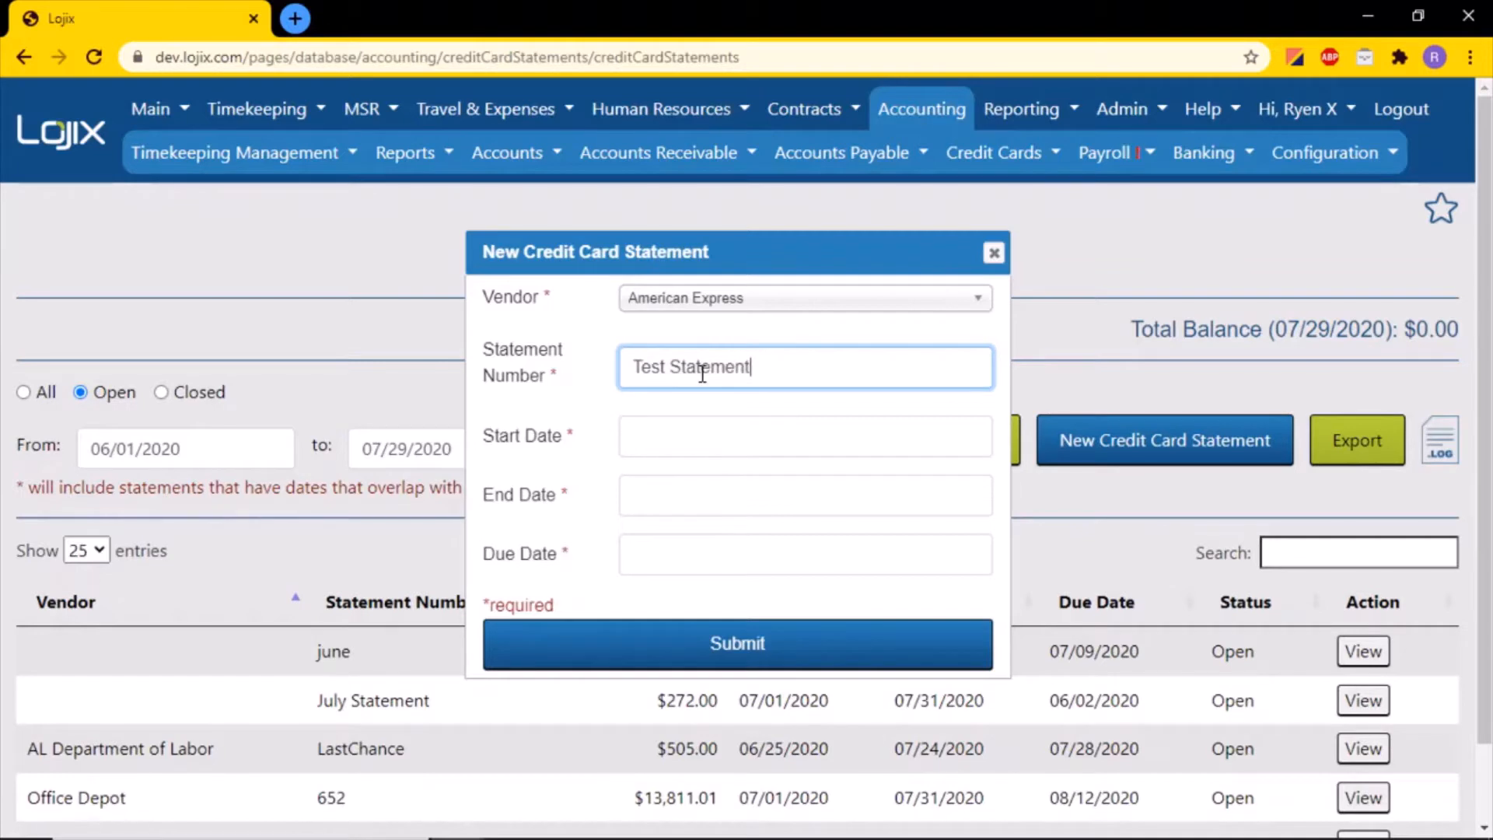
Set the new statement's start date to 06/01/2020 and its end date to 06/30/2020
{"action": "left_click", "coordinate": [700, 432]}
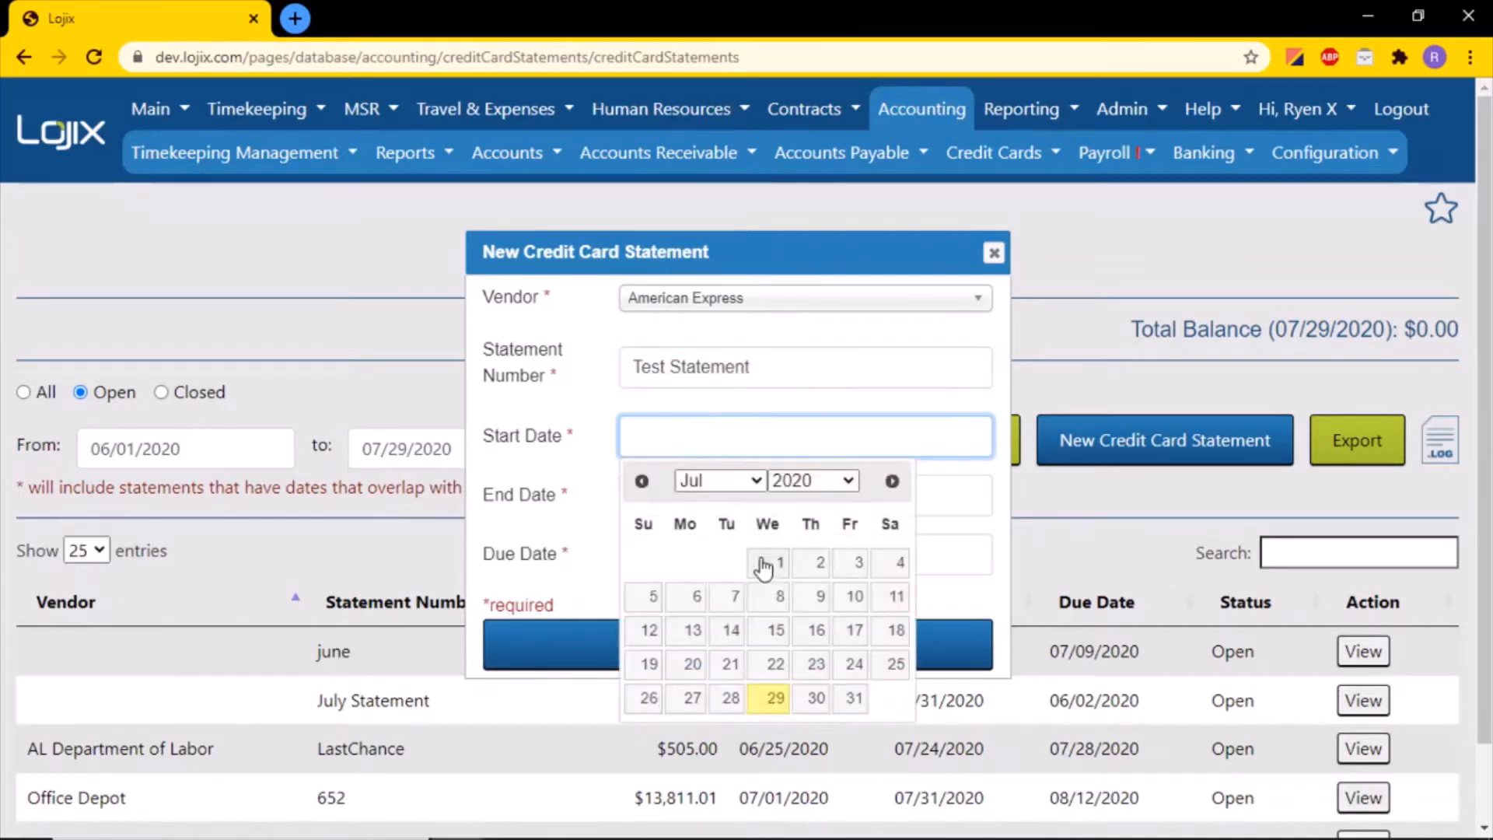
{"action": "left_click", "coordinate": [642, 482]}
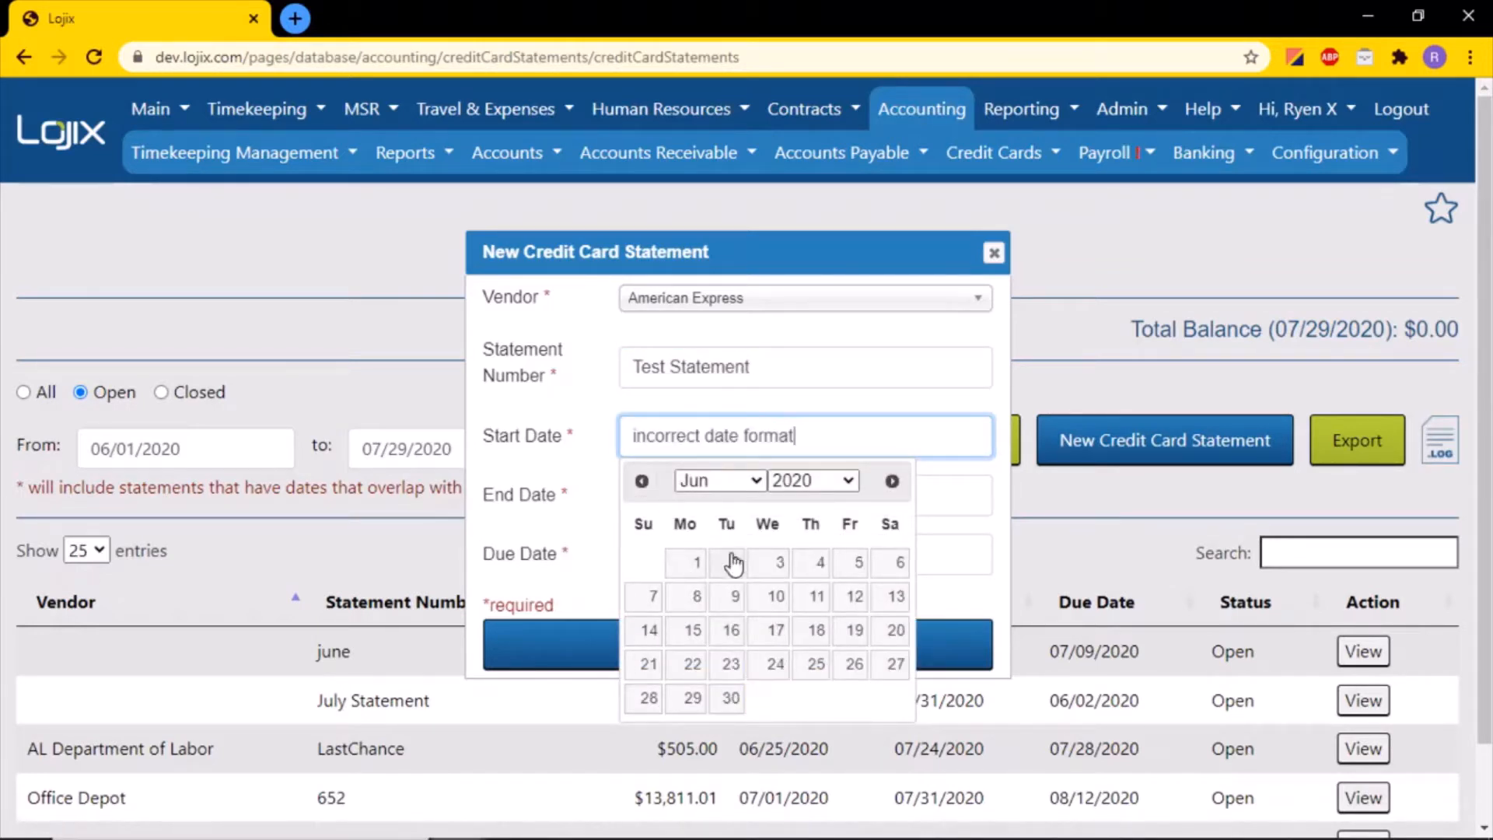
{"action": "left_click", "coordinate": [692, 564]}
{"action": "left_click", "coordinate": [678, 507]}
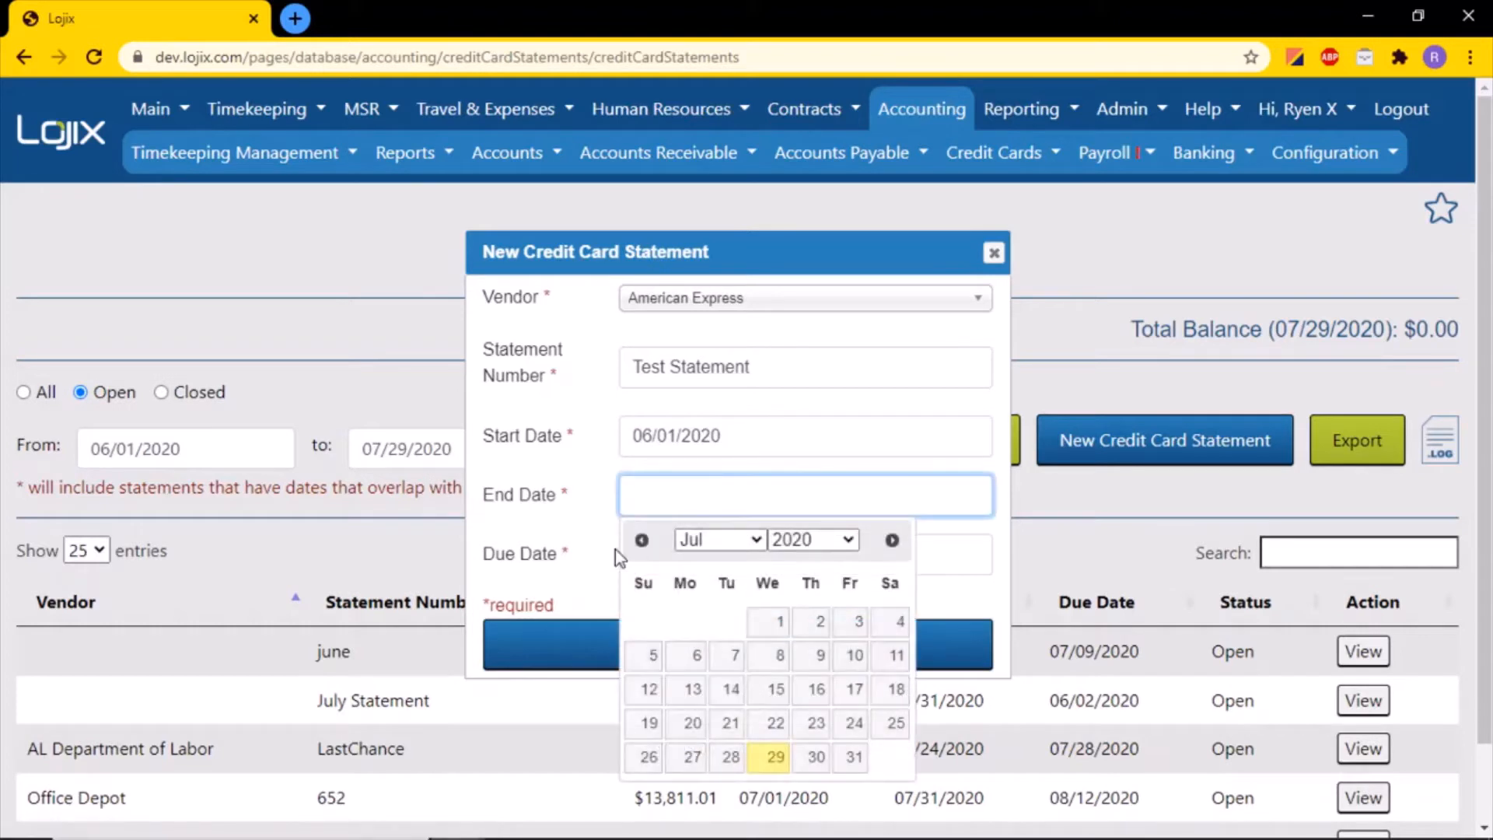
{"action": "left_click", "coordinate": [641, 540]}
{"action": "left_click", "coordinate": [729, 756]}
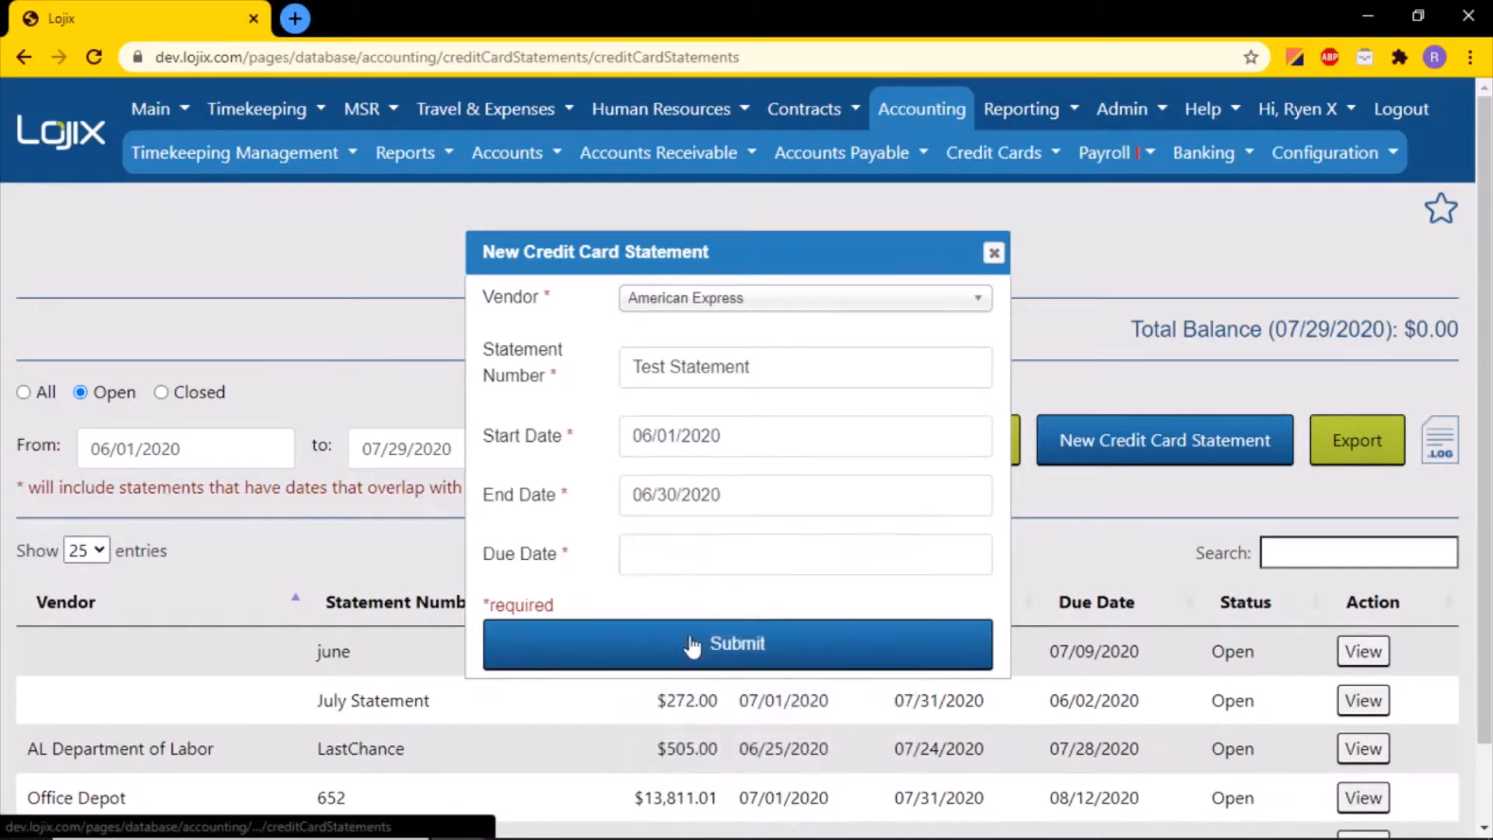
Set the statement's due date to 07/31/2020 and submit the new statement
{"action": "left_click", "coordinate": [694, 556]}
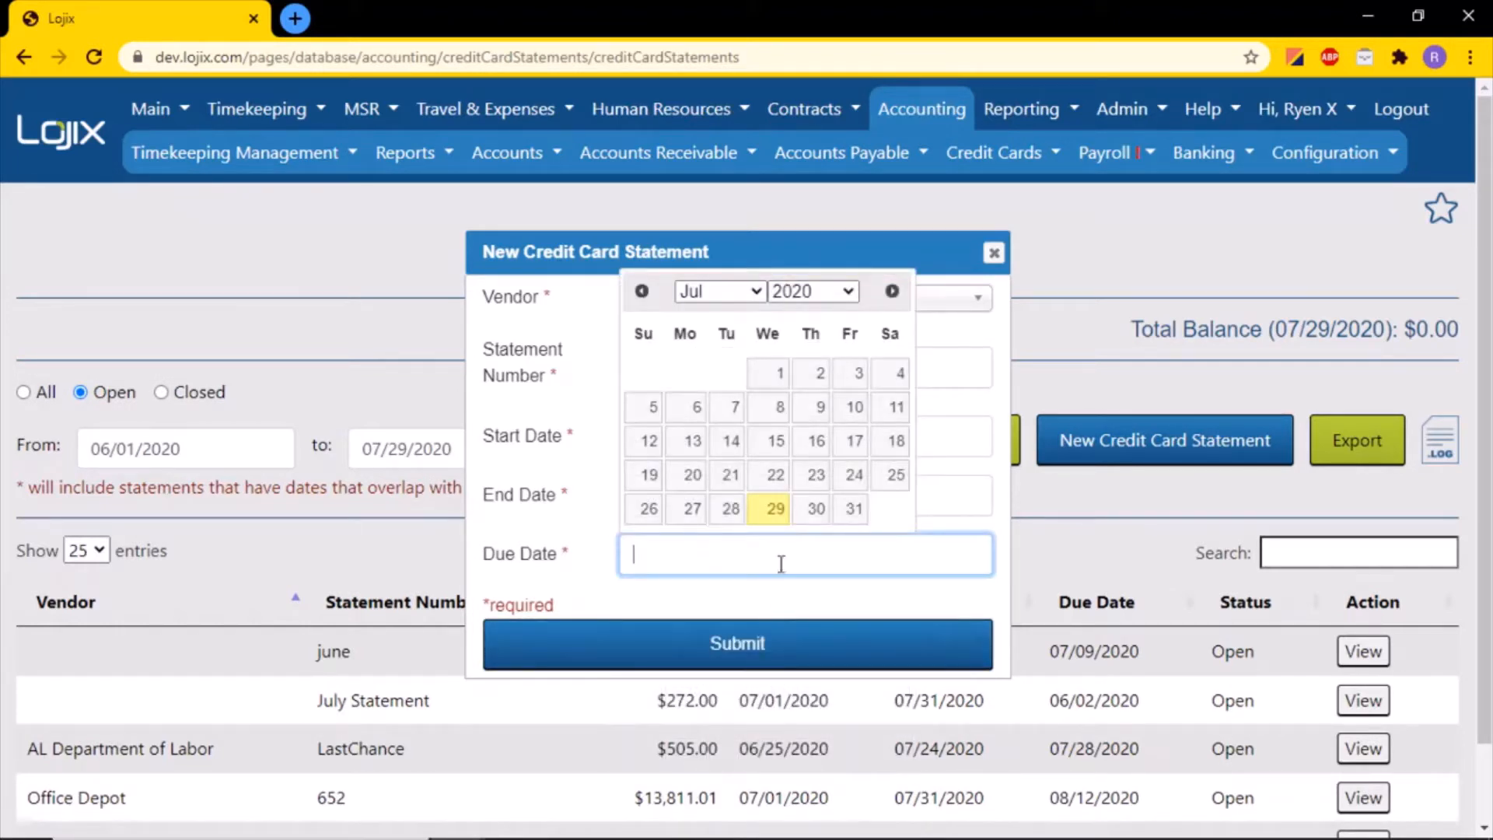
{"action": "left_click", "coordinate": [855, 510]}
{"action": "left_click", "coordinate": [775, 634]}
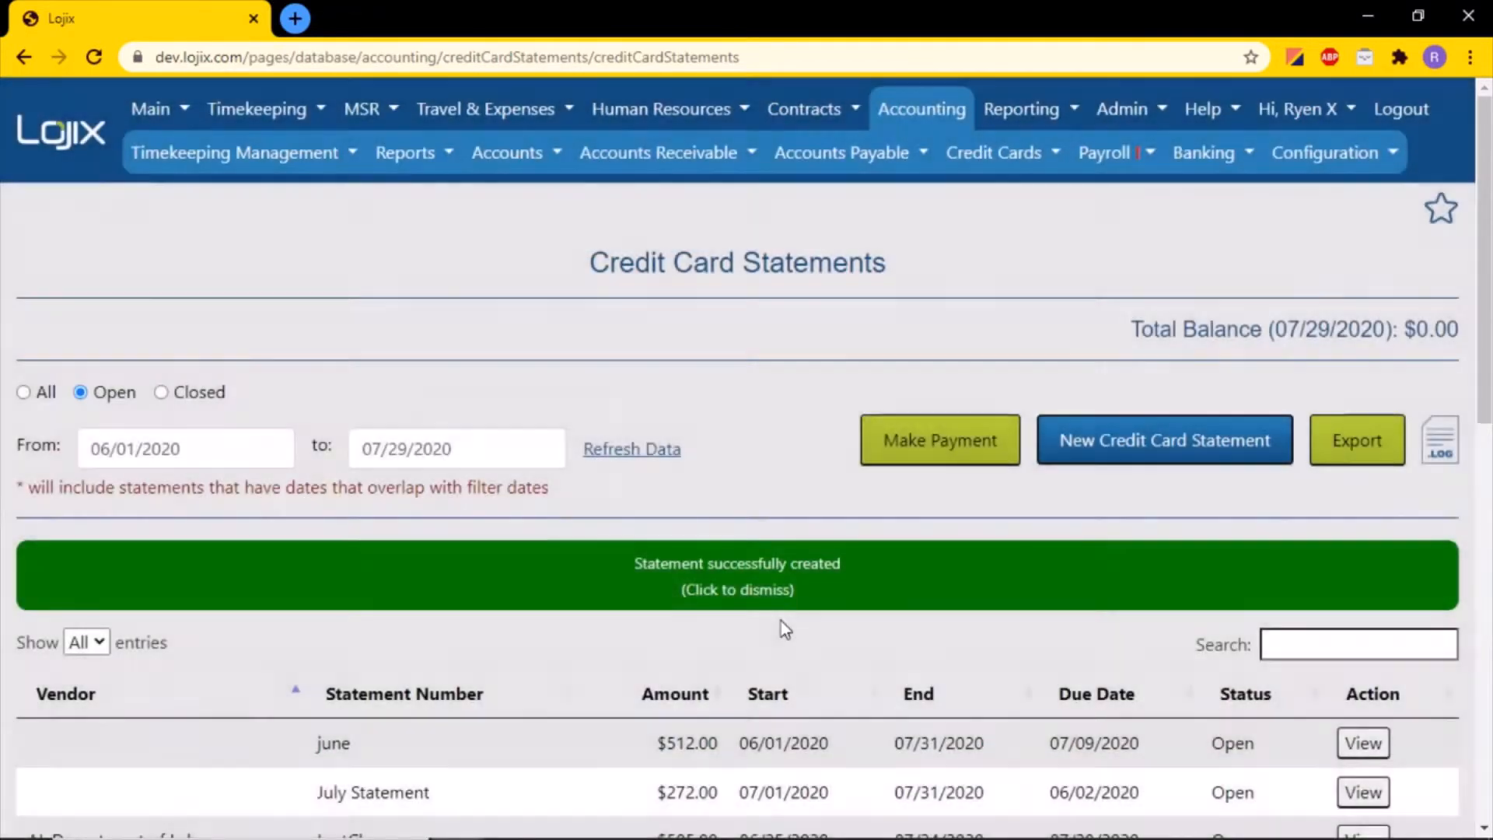
{"action": "left_click", "coordinate": [759, 590]}
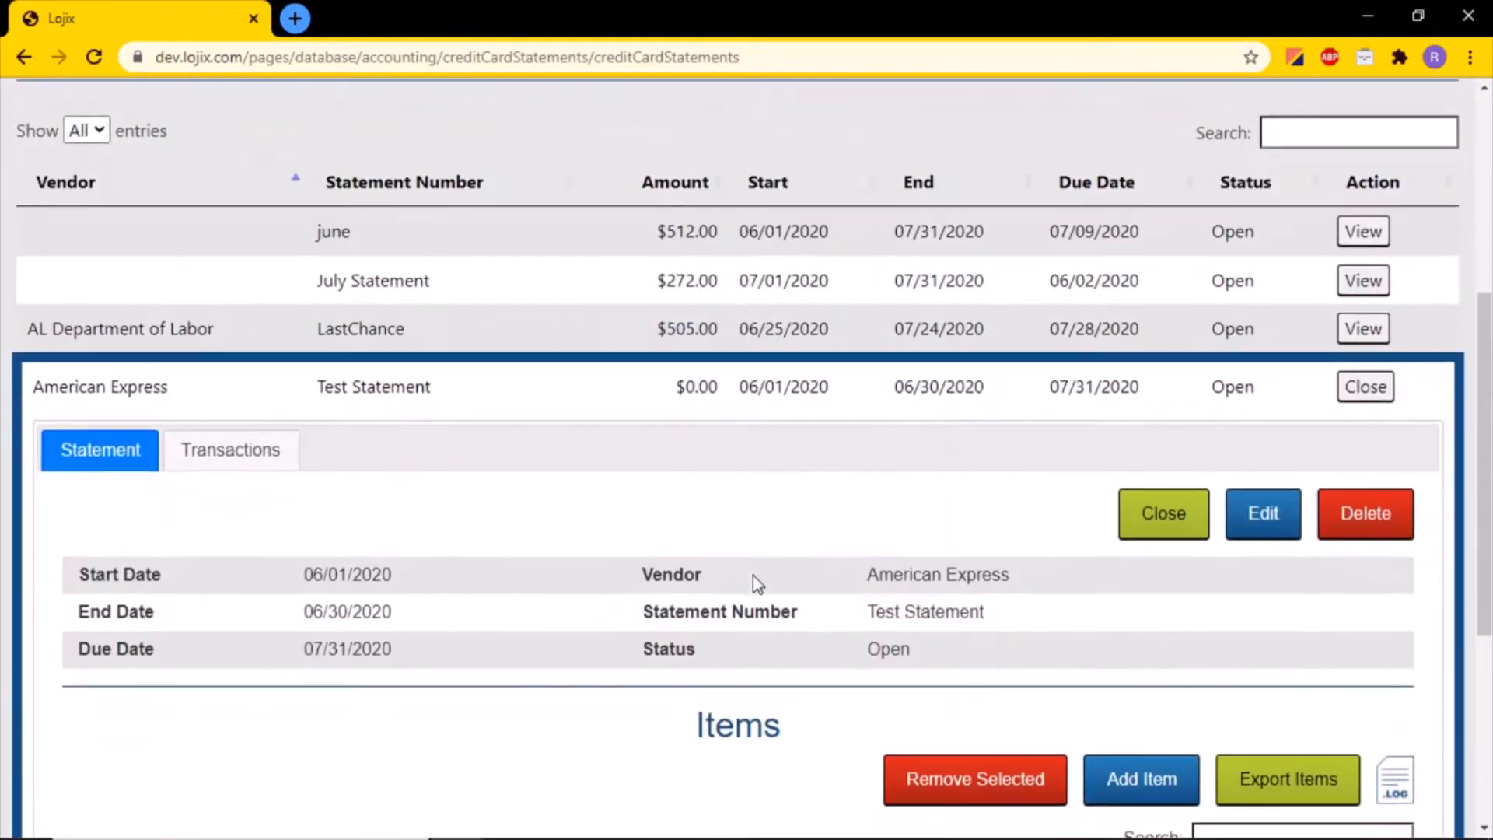
Start adding an item to Test Statement with the date 06/02/2020
{"action": "scroll", "coordinate": [753, 575], "scroll_direction": "down", "scroll_amount": 2}
{"action": "scroll", "coordinate": [759, 575], "scroll_direction": "down", "scroll_amount": 1}
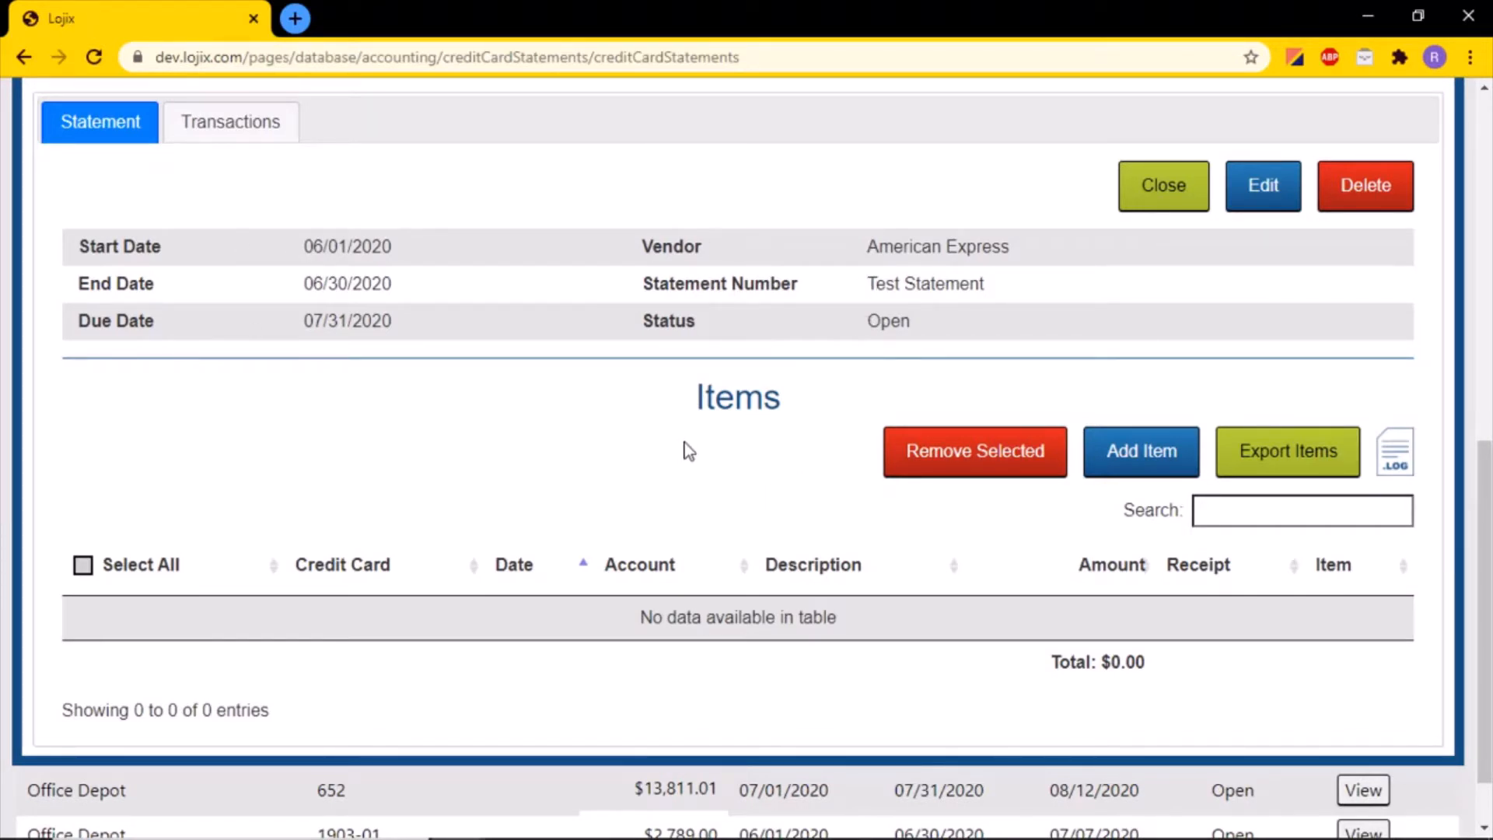
{"action": "left_click", "coordinate": [1136, 471]}
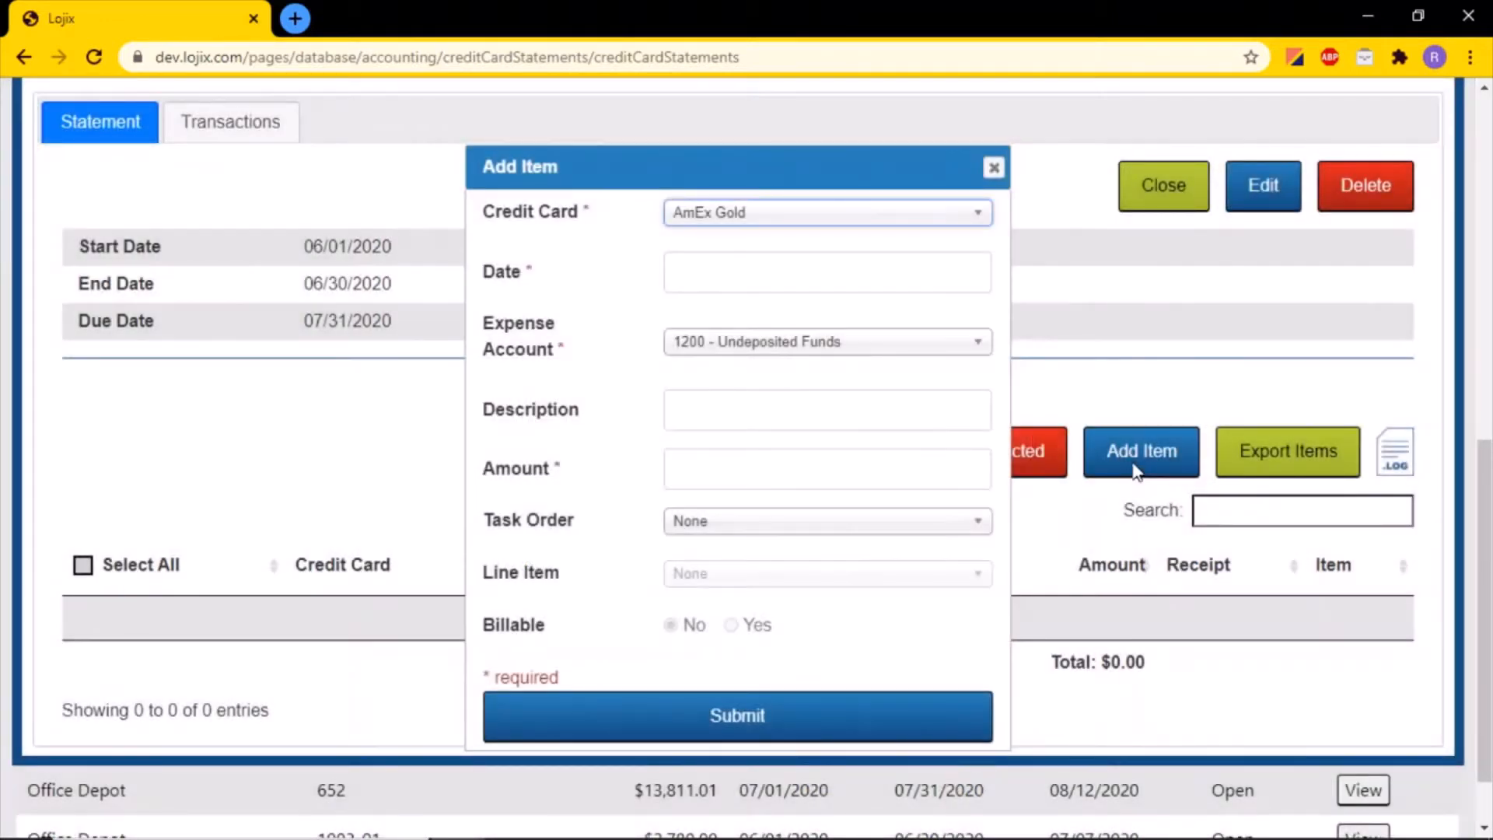
{"action": "left_click", "coordinate": [712, 272]}
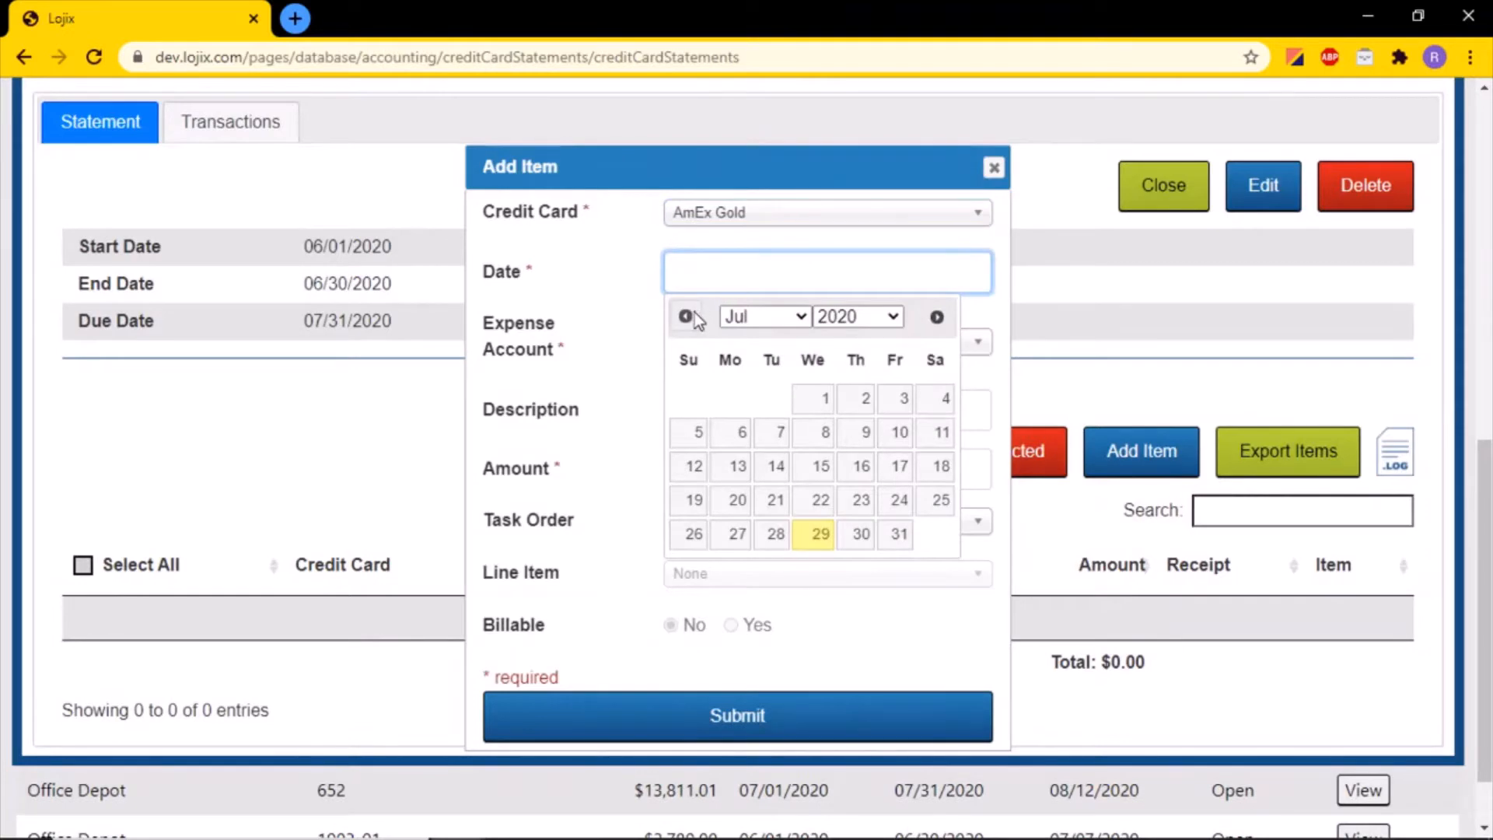
{"action": "left_click", "coordinate": [688, 316]}
{"action": "left_click", "coordinate": [781, 401]}
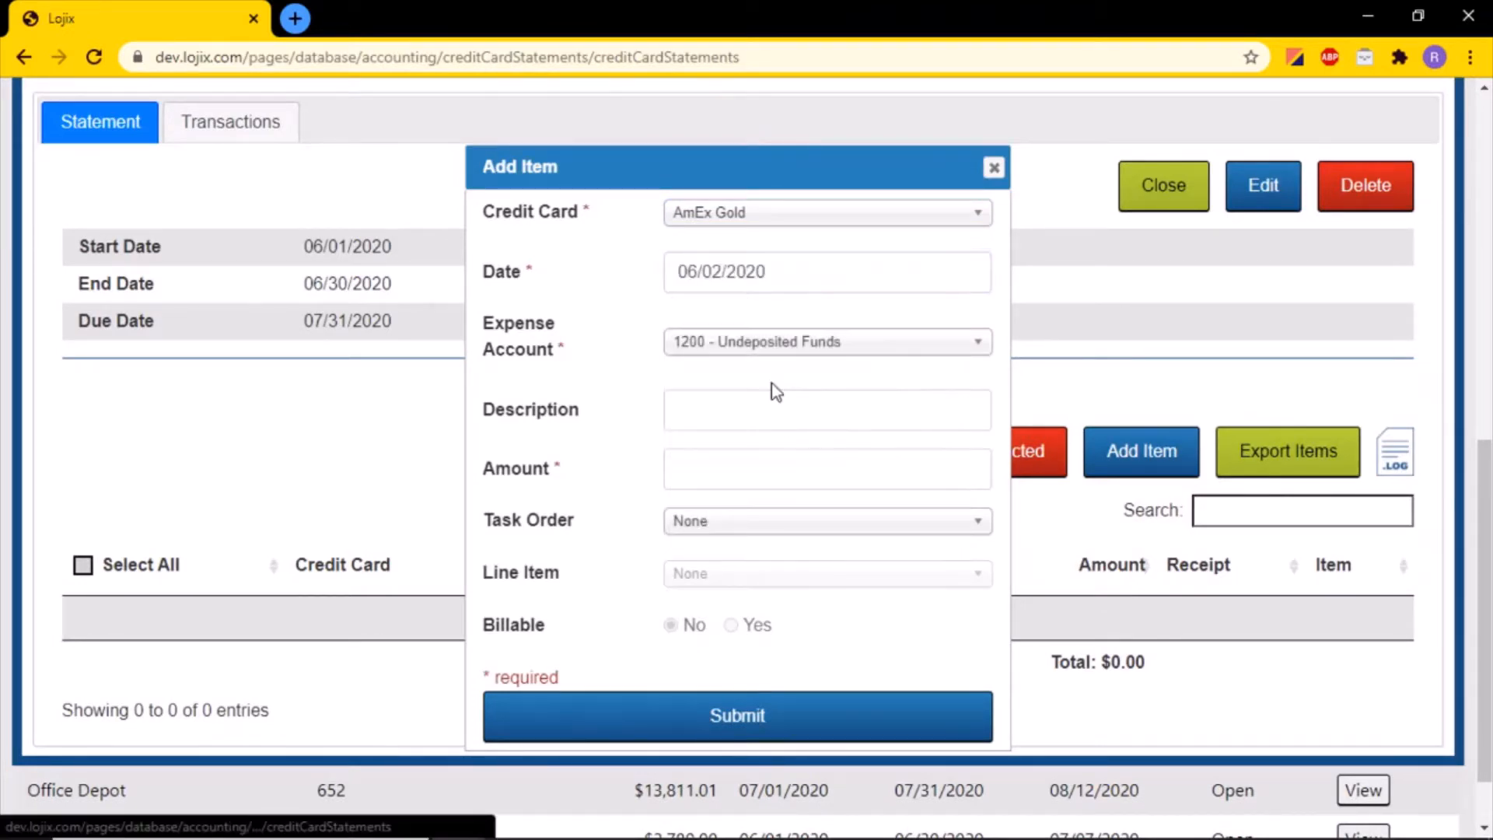
Set the new item's expense account to 7030 - Indirct Meals and its description to "panera for two"
{"action": "left_click", "coordinate": [762, 350]}
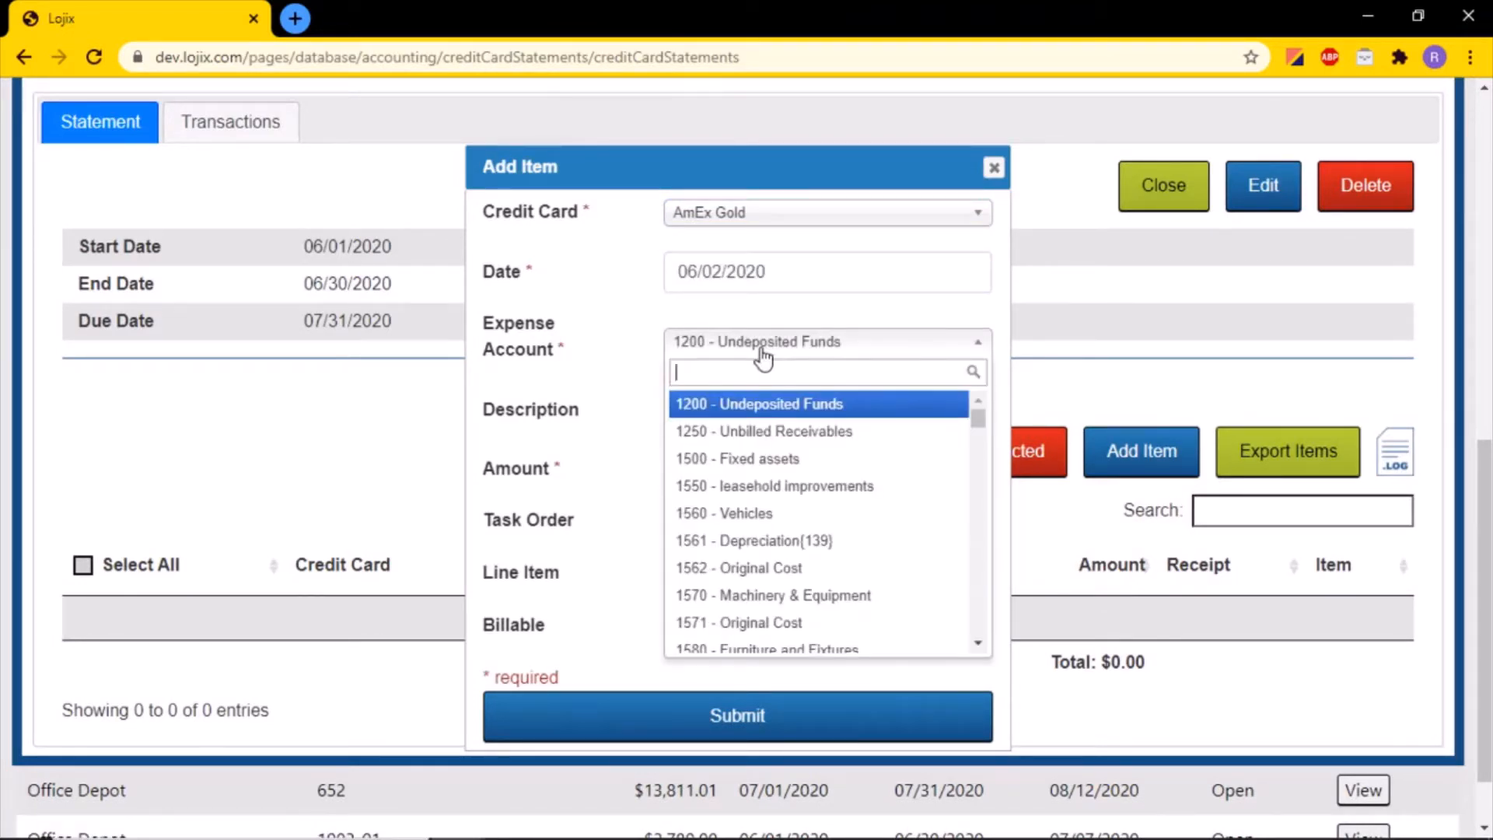
{"action": "type", "text": "me"}
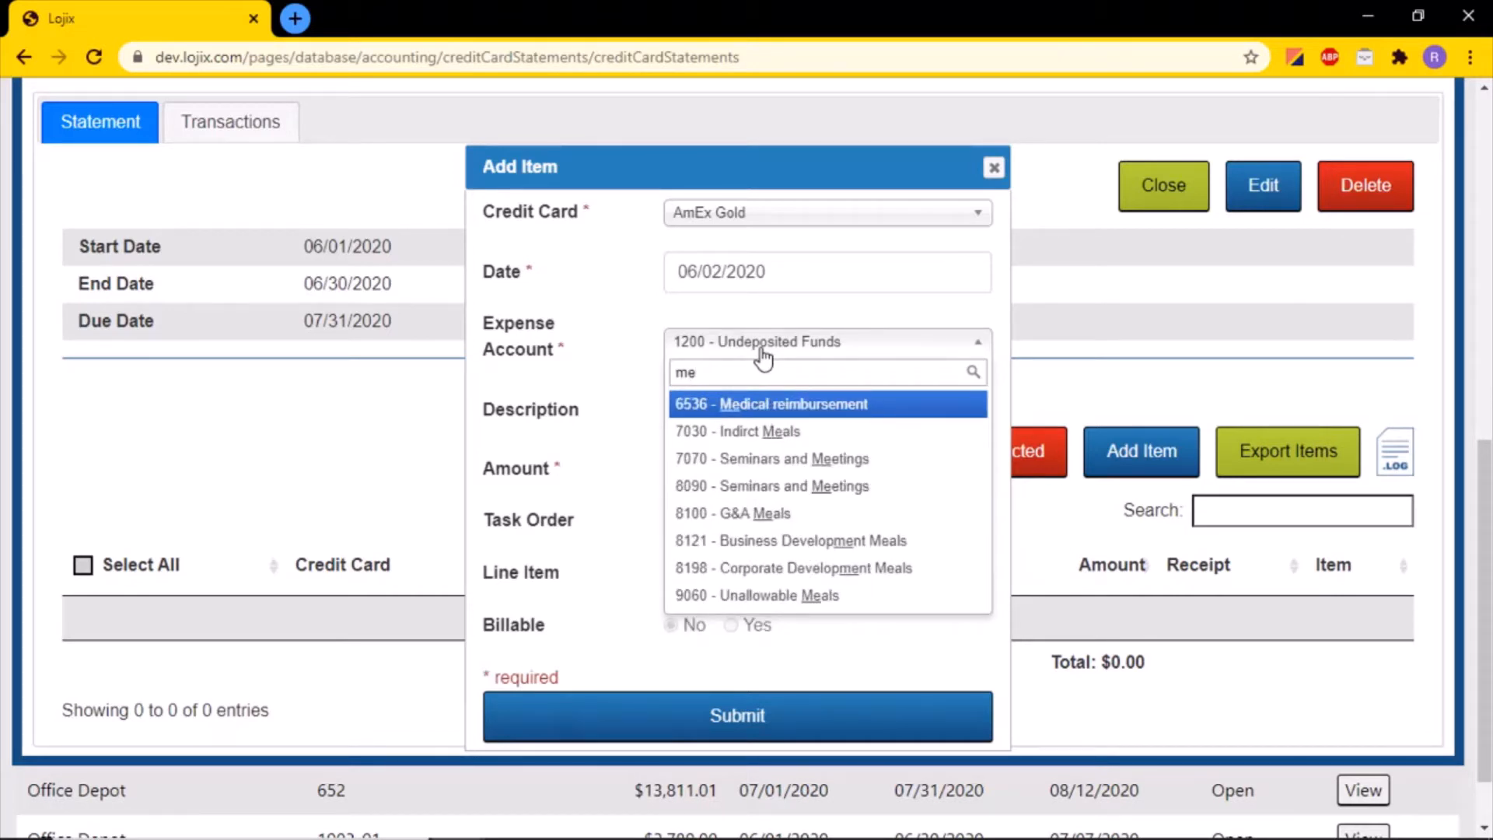
{"action": "left_click", "coordinate": [746, 431]}
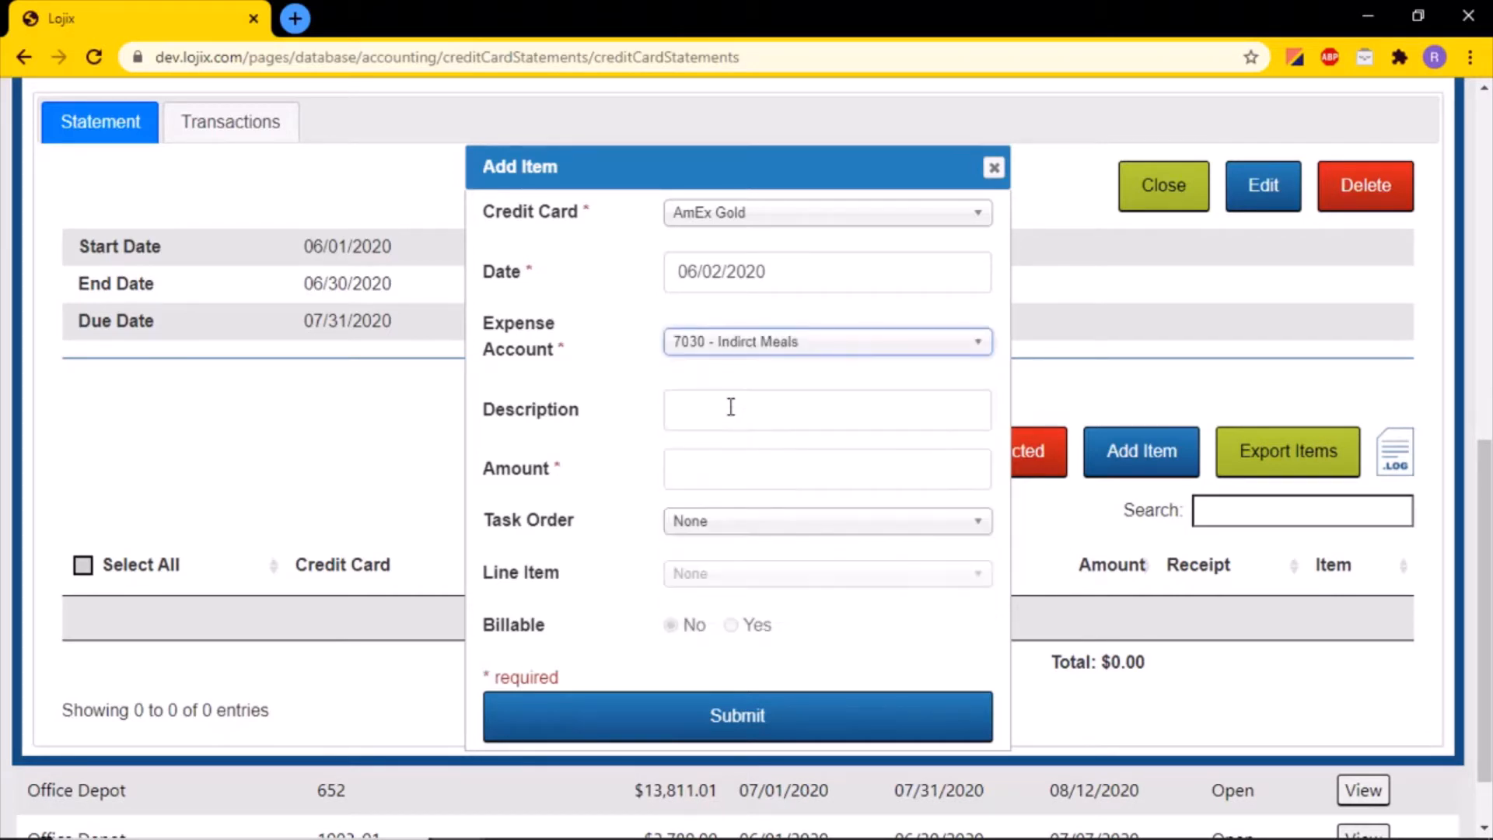
{"action": "left_click", "coordinate": [731, 406]}
{"action": "type", "text": "pa"}
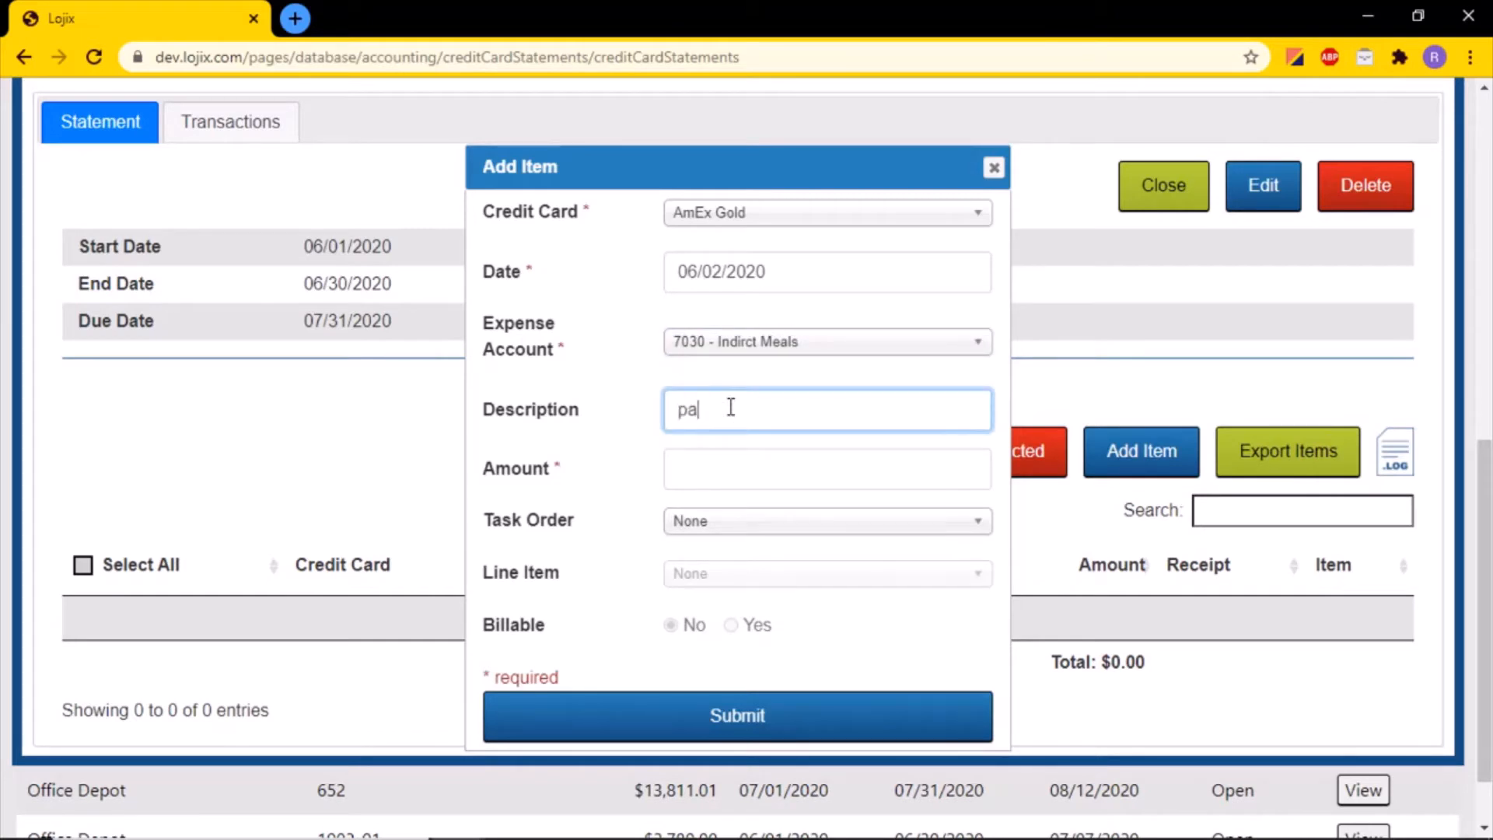
{"action": "type", "text": "nera for two"}
Set the item's amount to 25.00 and submit the item to the statement
{"action": "left_click", "coordinate": [727, 459]}
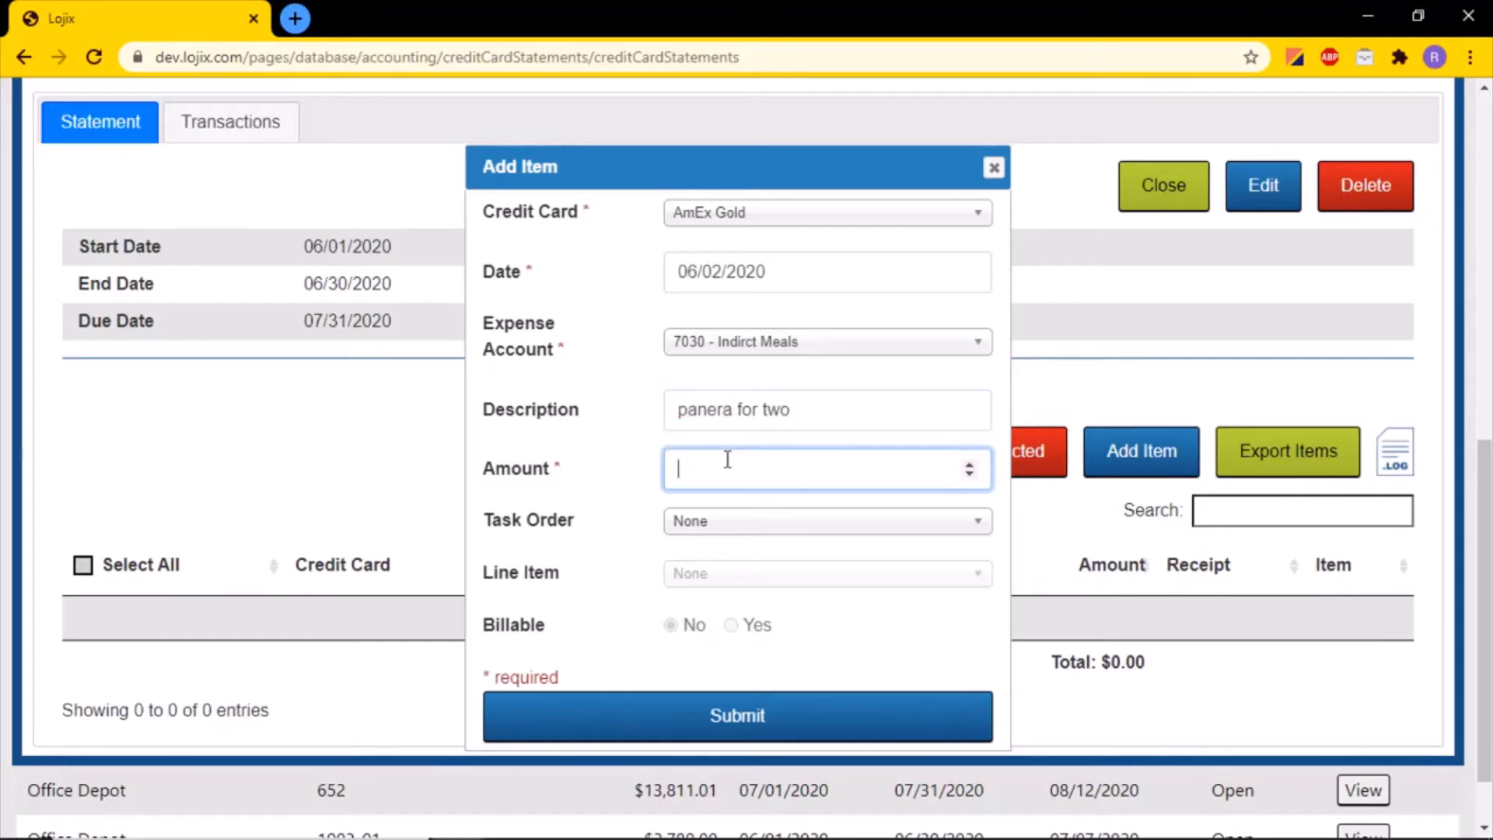
{"action": "type", "text": "25.00"}
{"action": "left_click", "coordinate": [617, 462]}
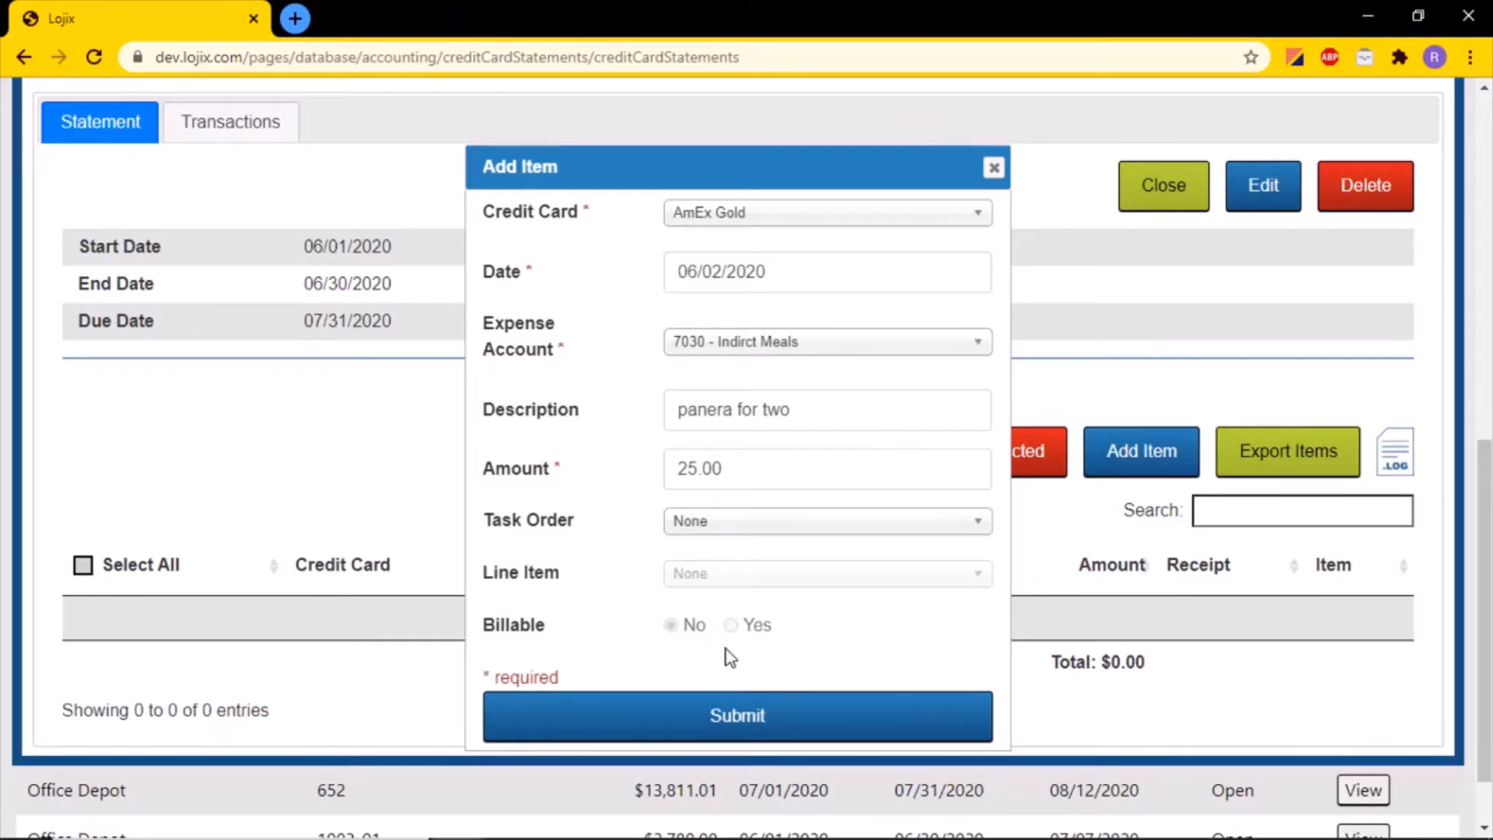
{"action": "left_click", "coordinate": [684, 722]}
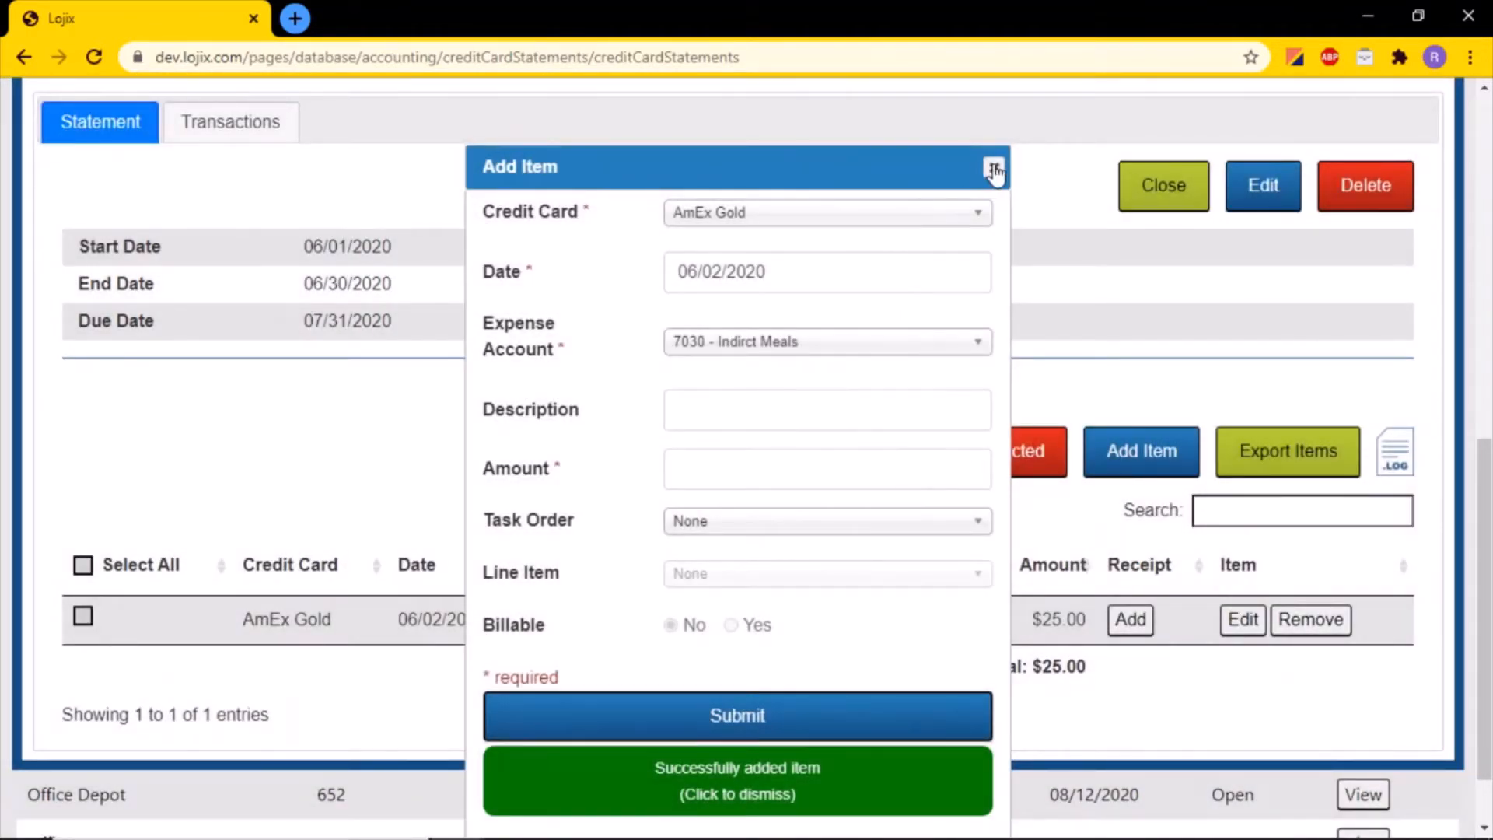
Fill in a second item with expense account 8198 - Corporate Development Meals, description "lunch for 15" and amount 280
{"action": "left_click", "coordinate": [896, 342]}
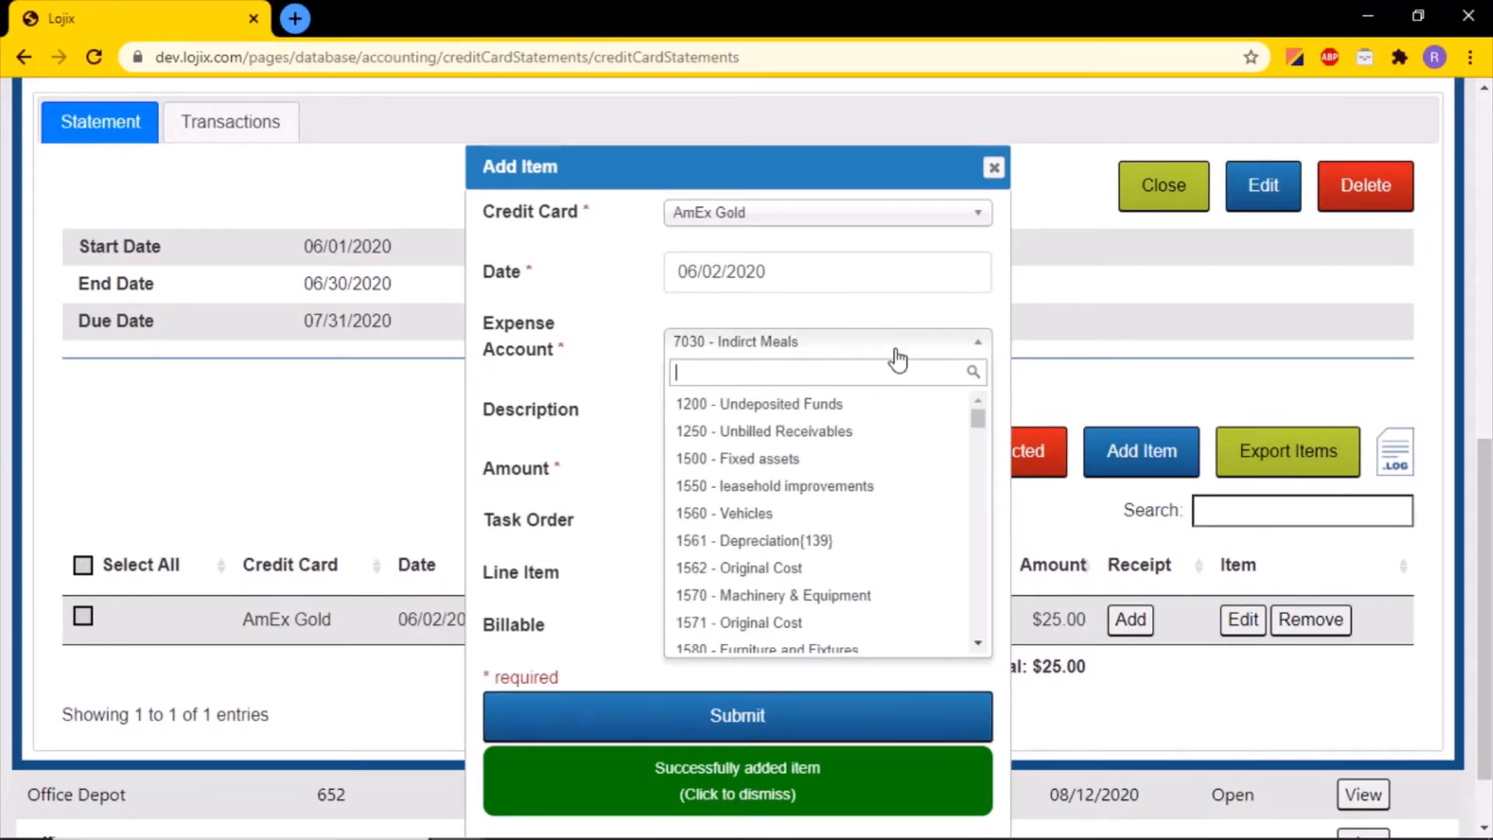
{"action": "type", "text": "meals"}
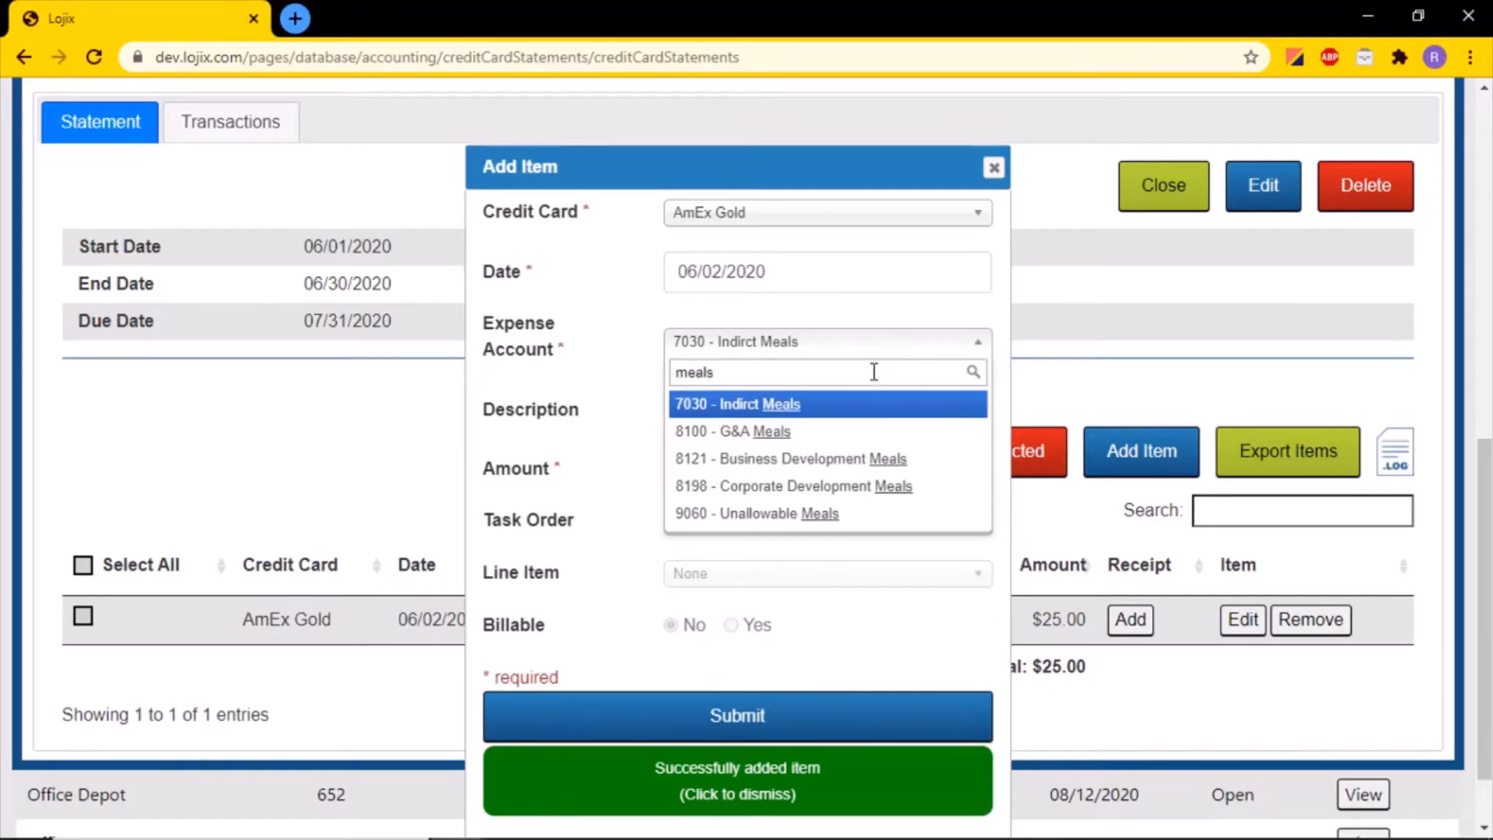
{"action": "left_click", "coordinate": [794, 485]}
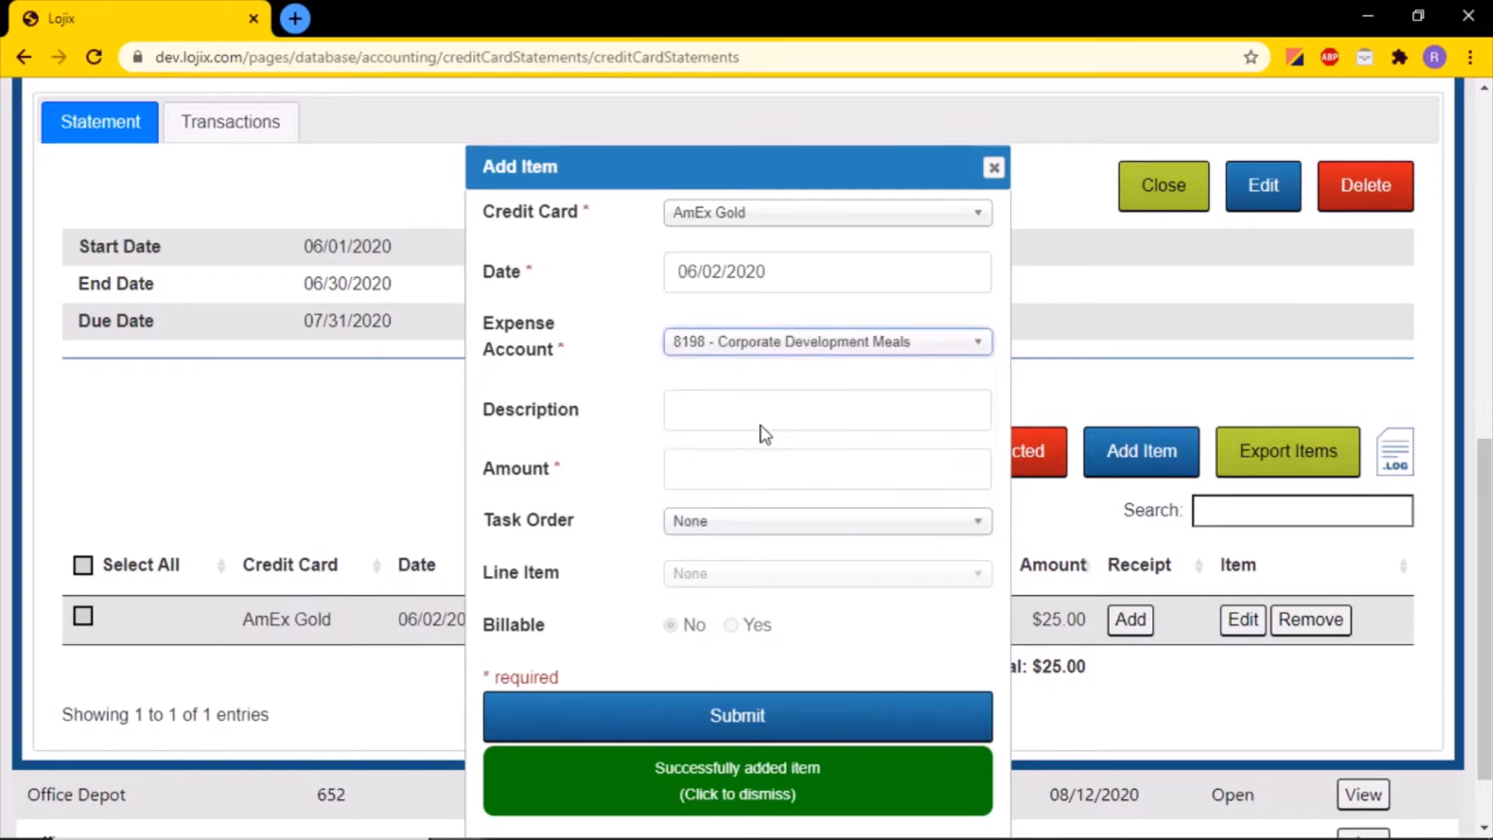
{"action": "left_click", "coordinate": [751, 409]}
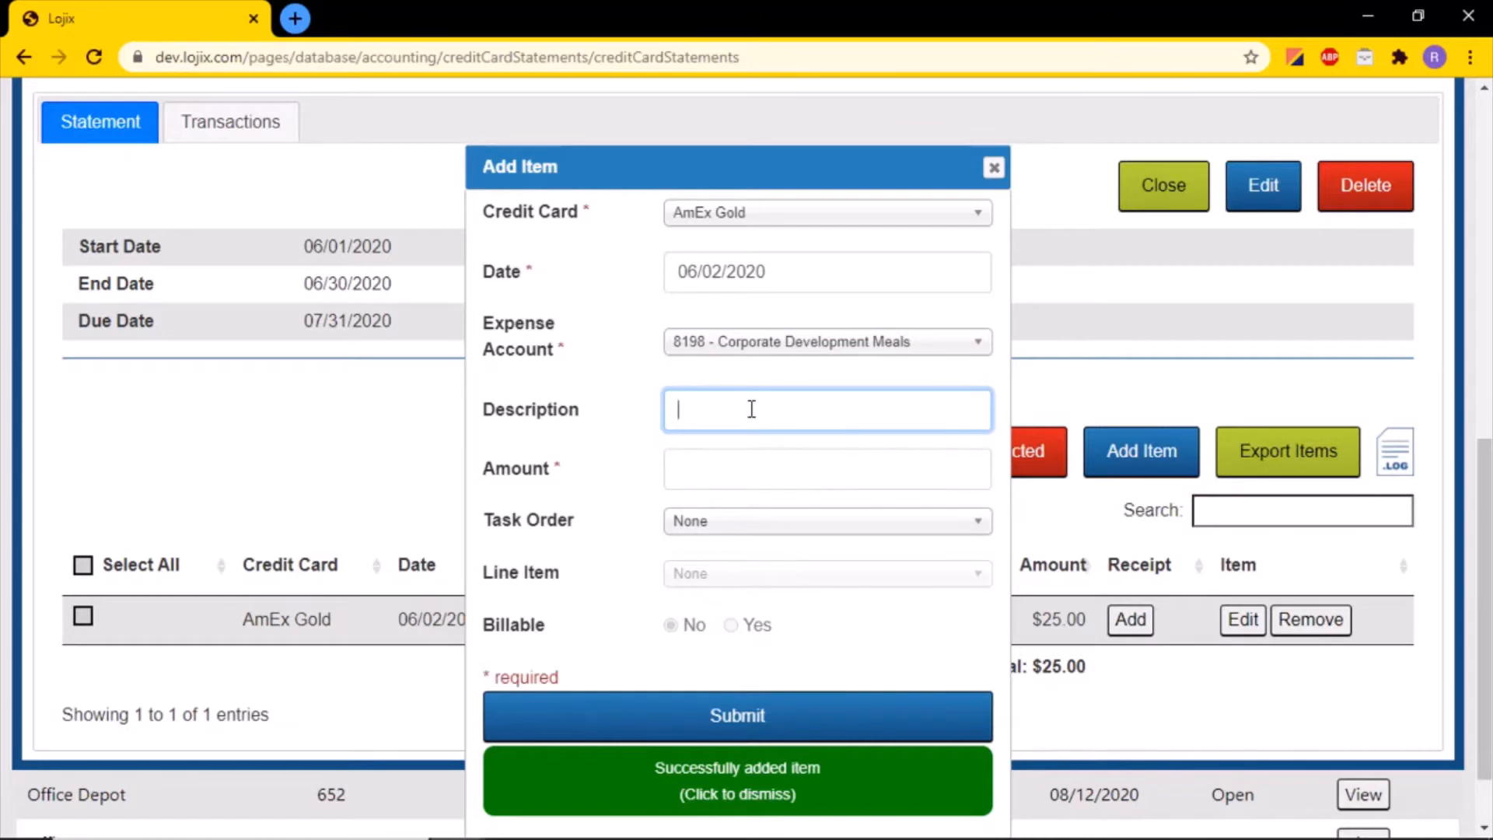
{"action": "type", "text": "lunch for 15"}
{"action": "left_click", "coordinate": [729, 468]}
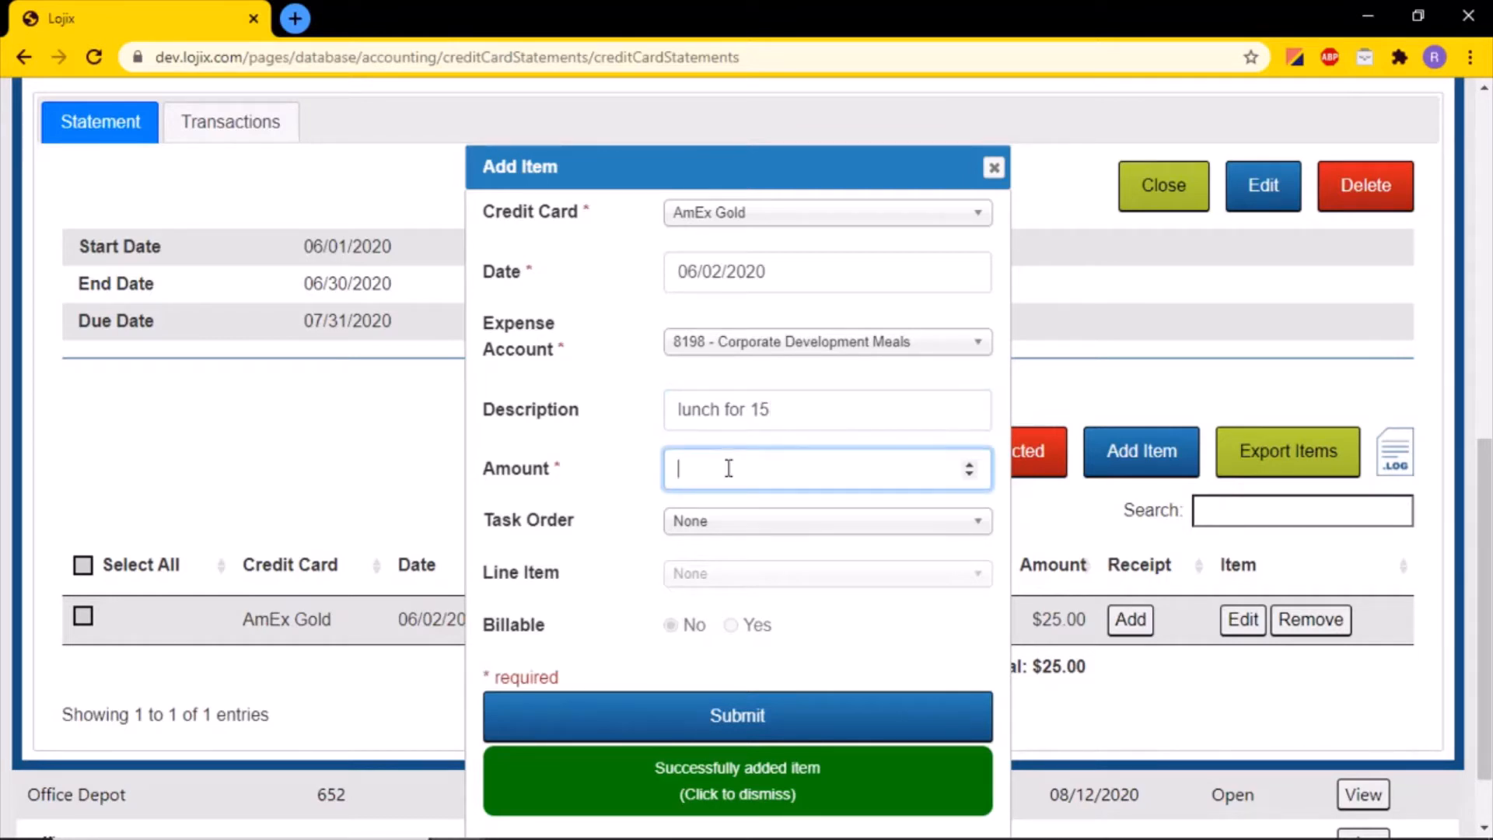
{"action": "type", "text": "280"}
Assign the item to task order EM22.04.01.SBOO.IN1.02, line item CLIN 1 - Labor, as billable, submit it and close the form
{"action": "left_click", "coordinate": [714, 526]}
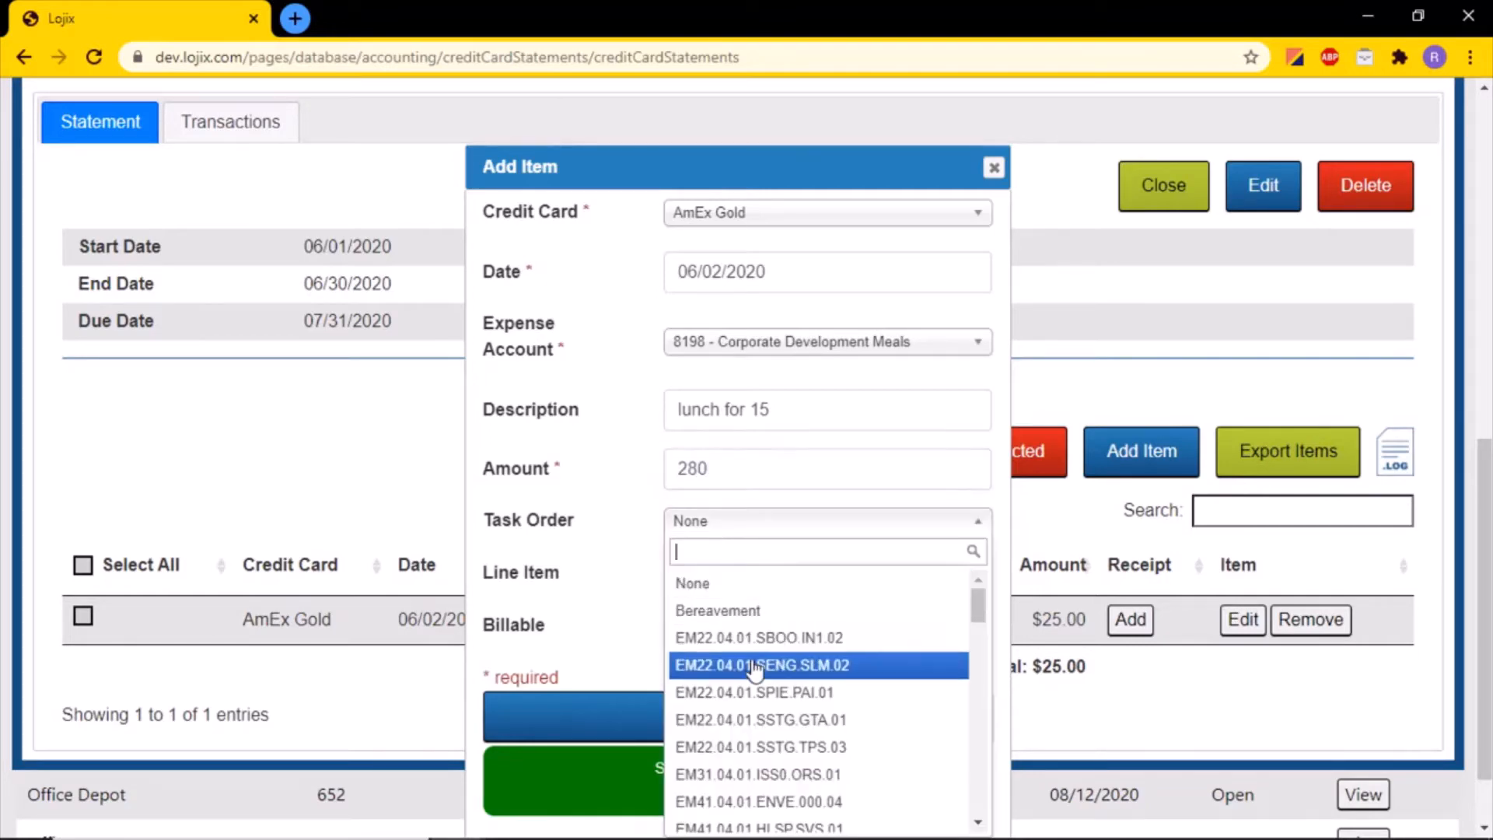
{"action": "left_click", "coordinate": [745, 639]}
{"action": "left_click", "coordinate": [735, 590]}
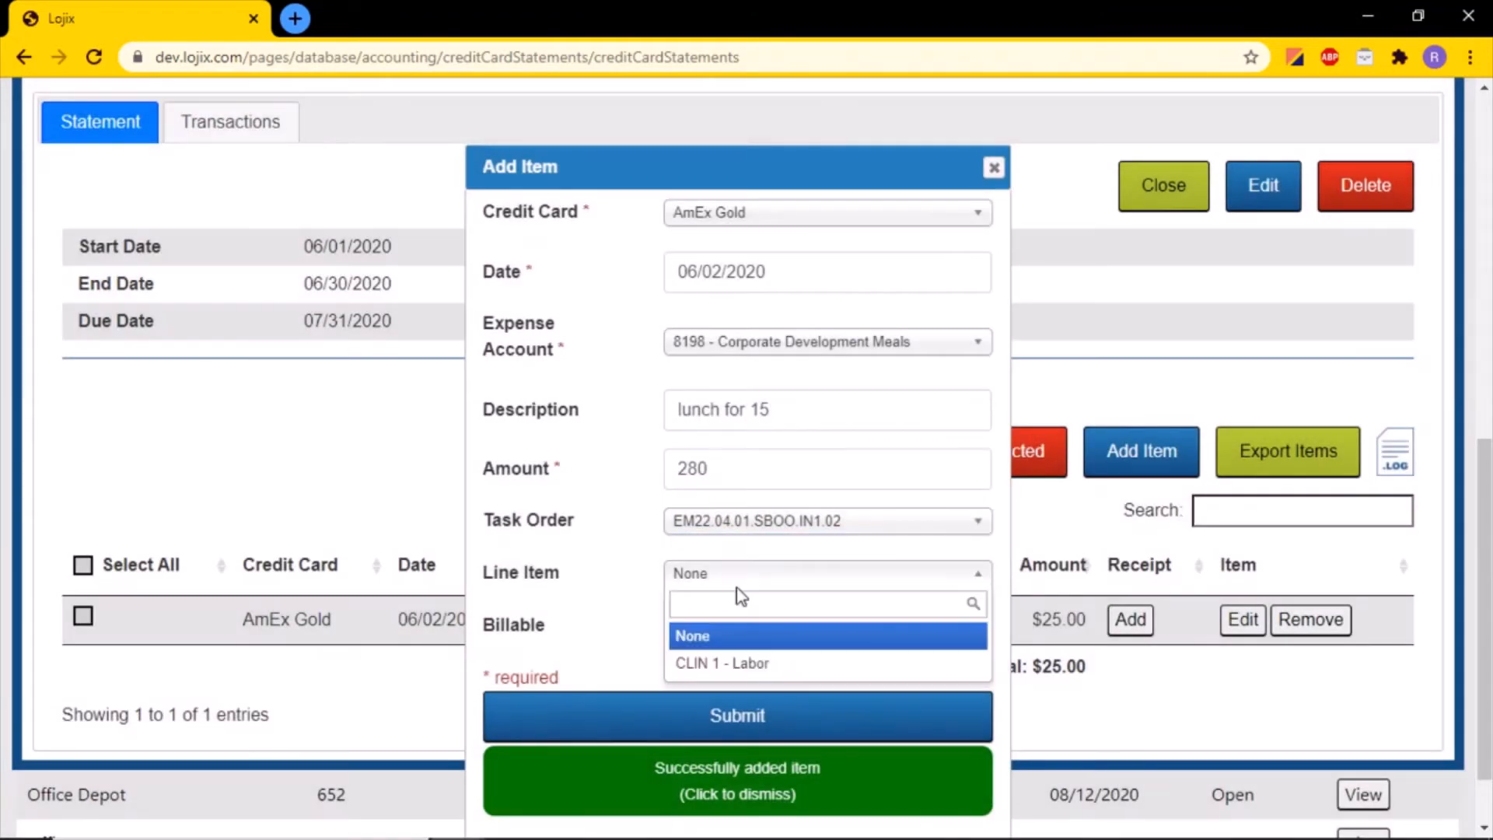
{"action": "left_click", "coordinate": [731, 661]}
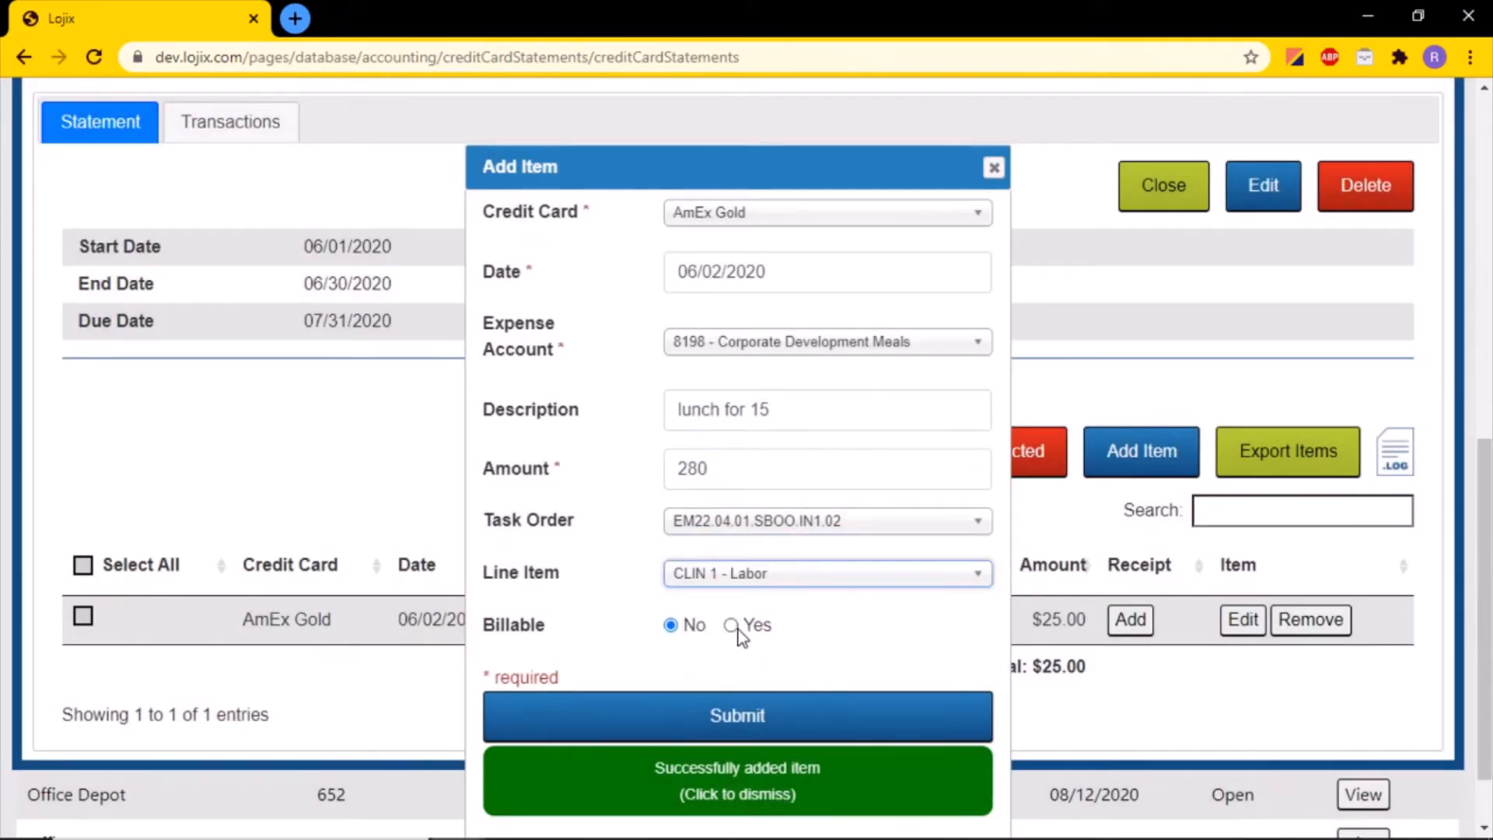
{"action": "left_click", "coordinate": [735, 627]}
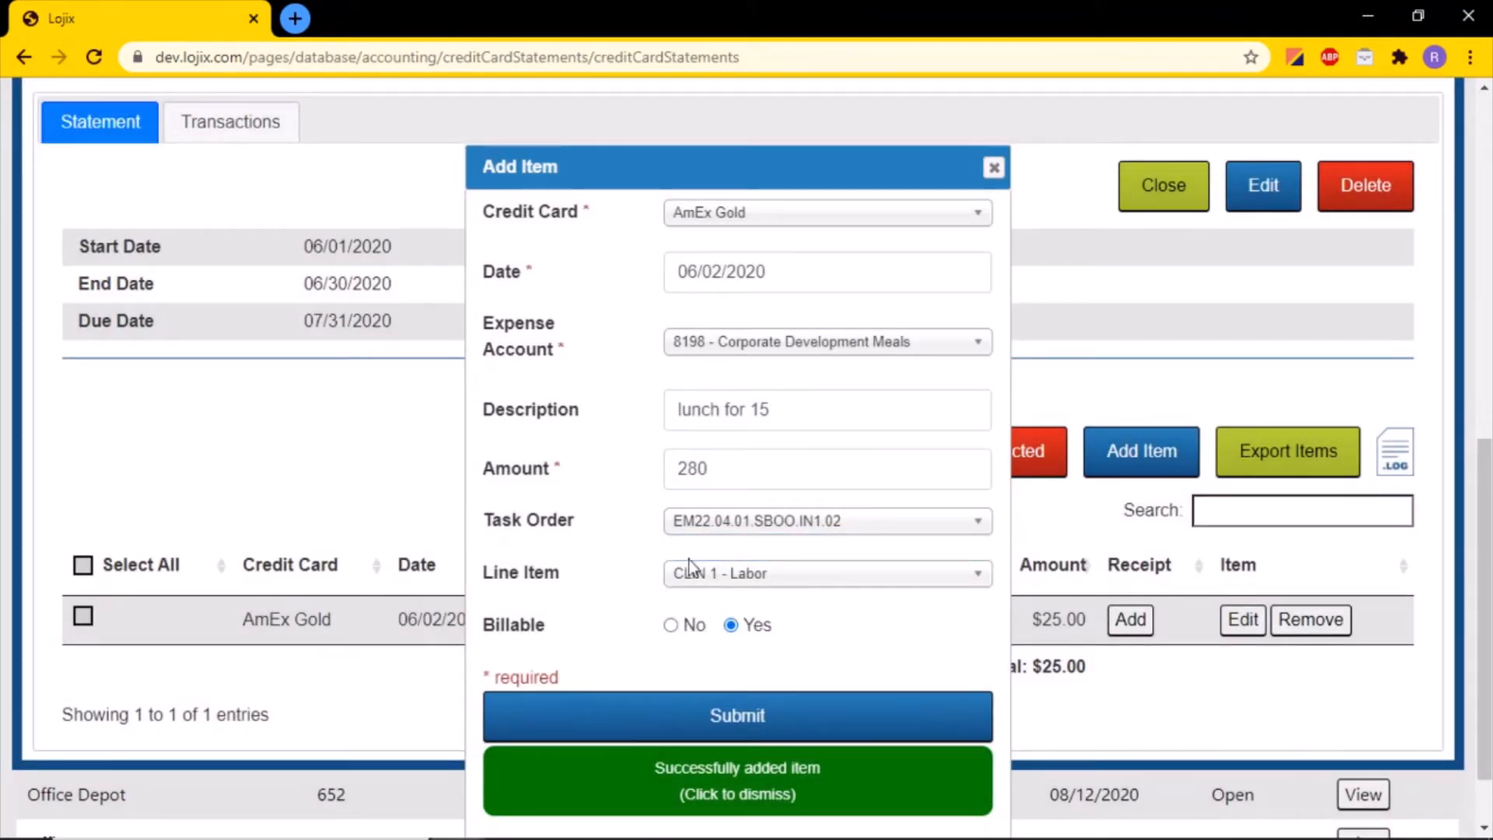
{"action": "left_click", "coordinate": [774, 729]}
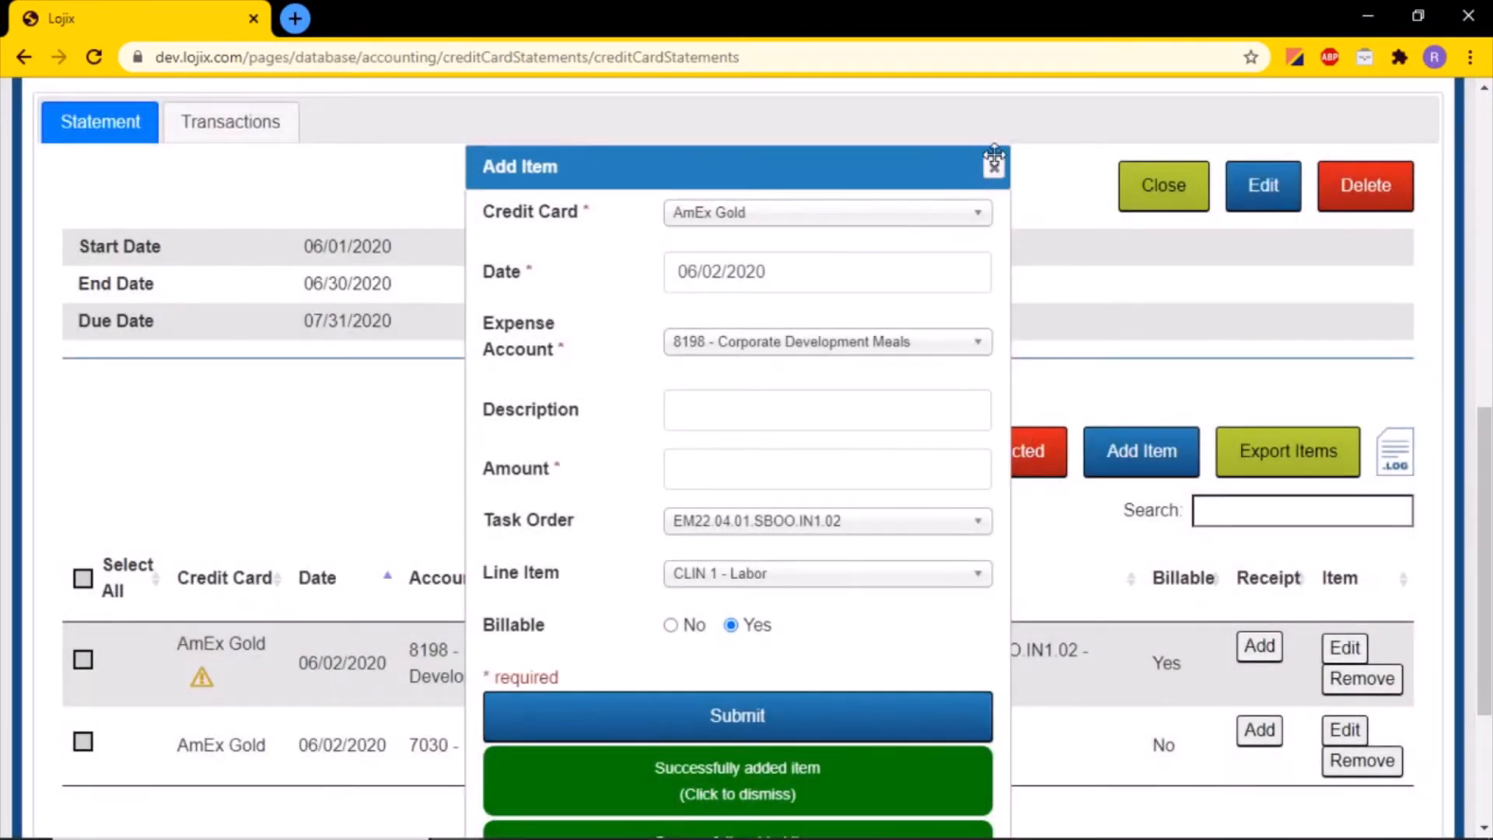
{"action": "scroll", "coordinate": [988, 159], "scroll_direction": "down", "scroll_amount": 1}
{"action": "left_click", "coordinate": [994, 101]}
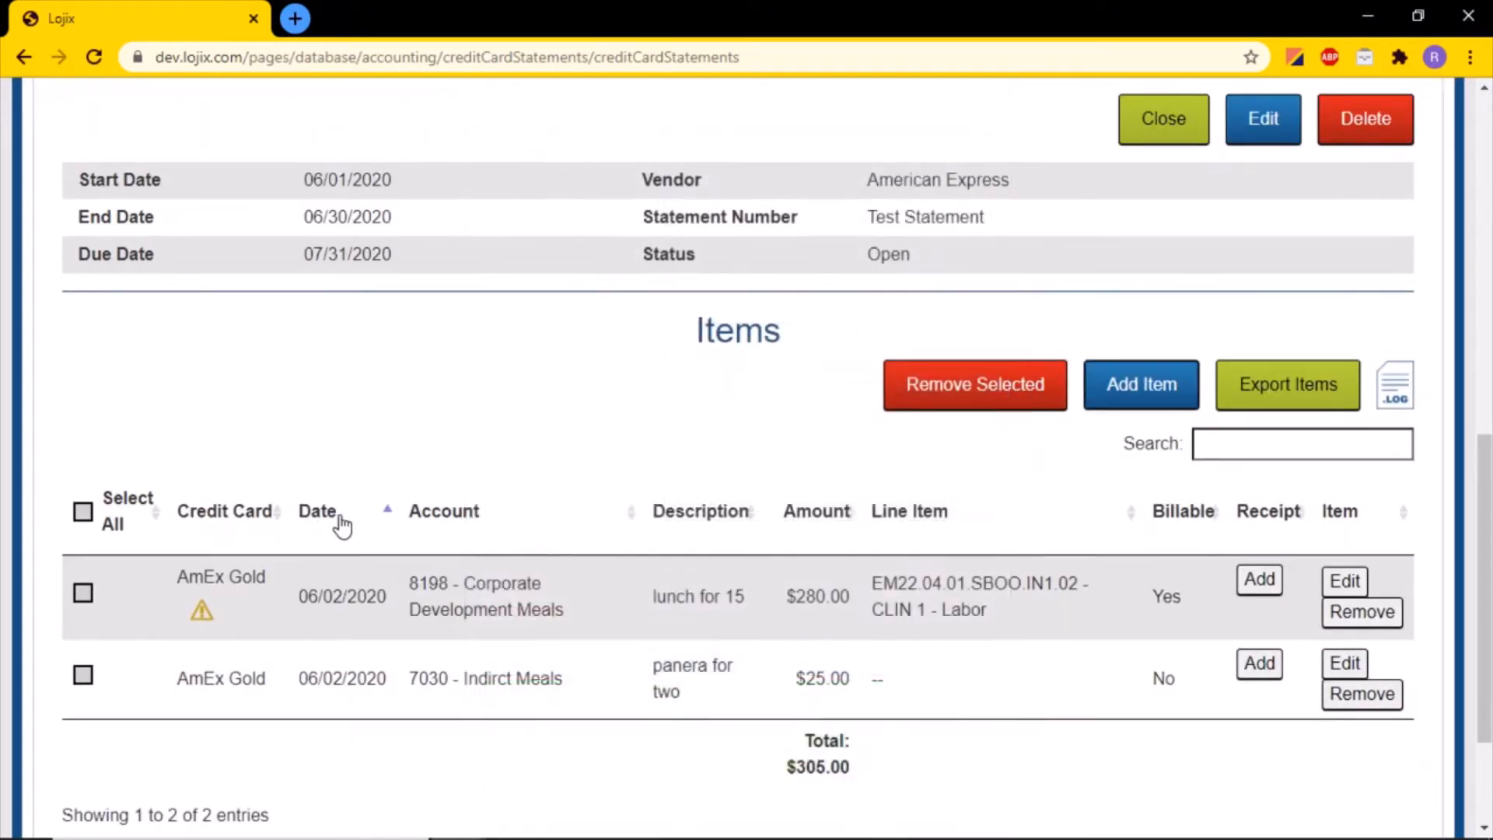
Attach "console error cc statements.PNG" as the receipt for the "lunch for 15" item
{"action": "mouse_move", "coordinate": [205, 623]}
{"action": "left_click", "coordinate": [1257, 581]}
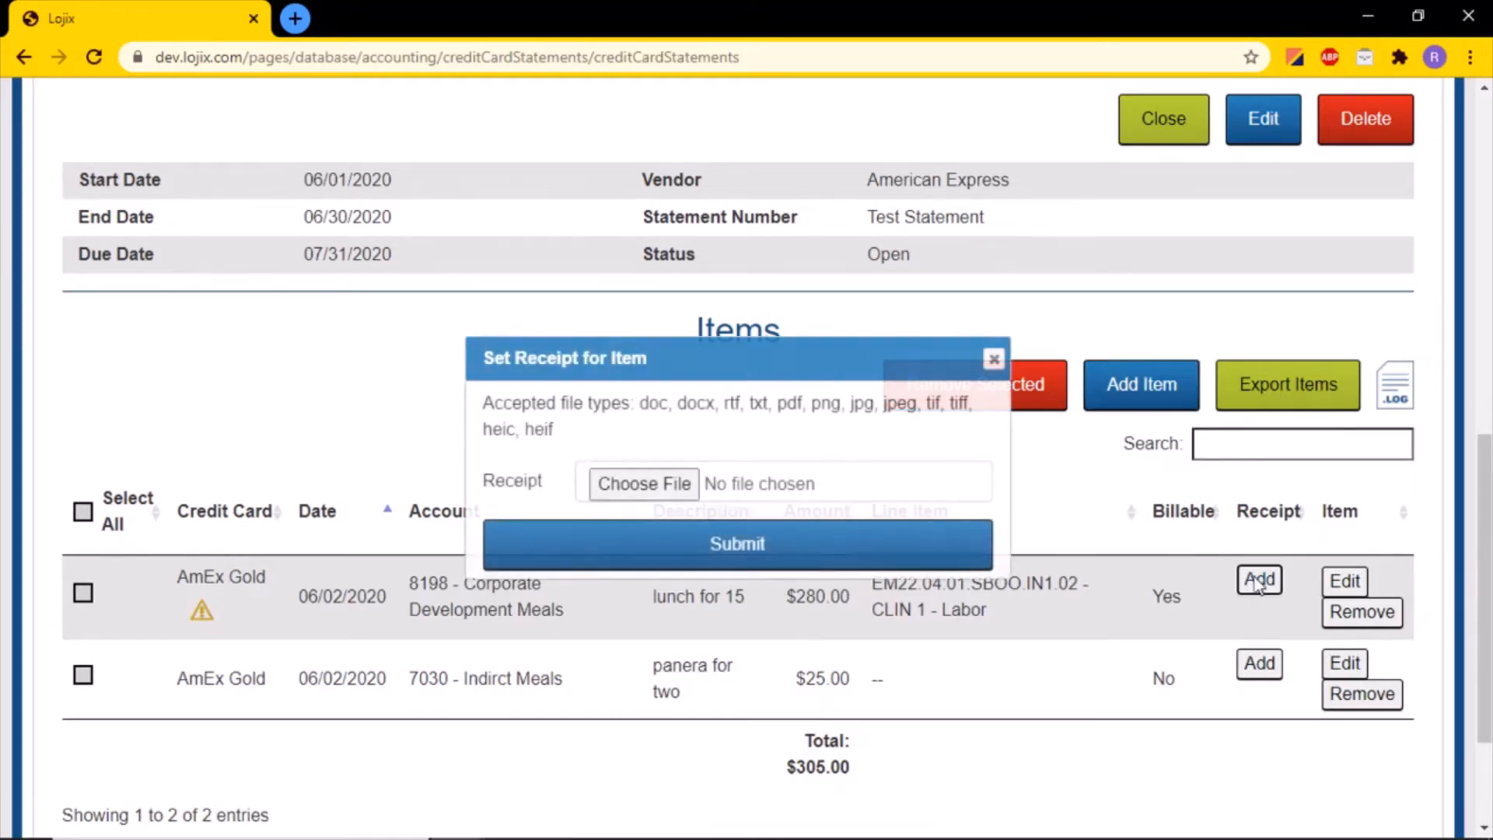
{"action": "left_click", "coordinate": [633, 486]}
{"action": "double_click", "coordinate": [622, 433]}
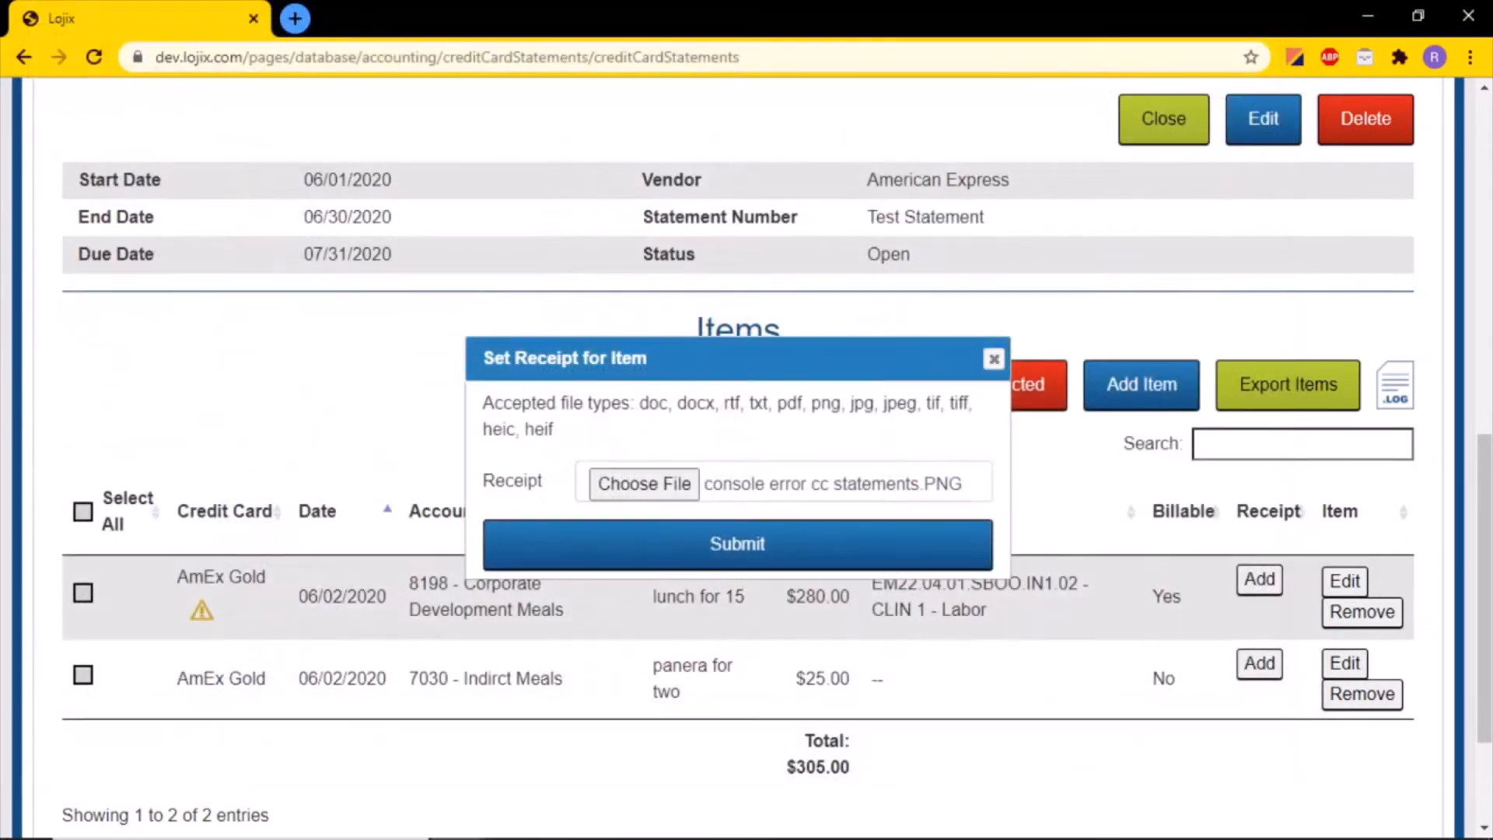
{"action": "left_click", "coordinate": [948, 562]}
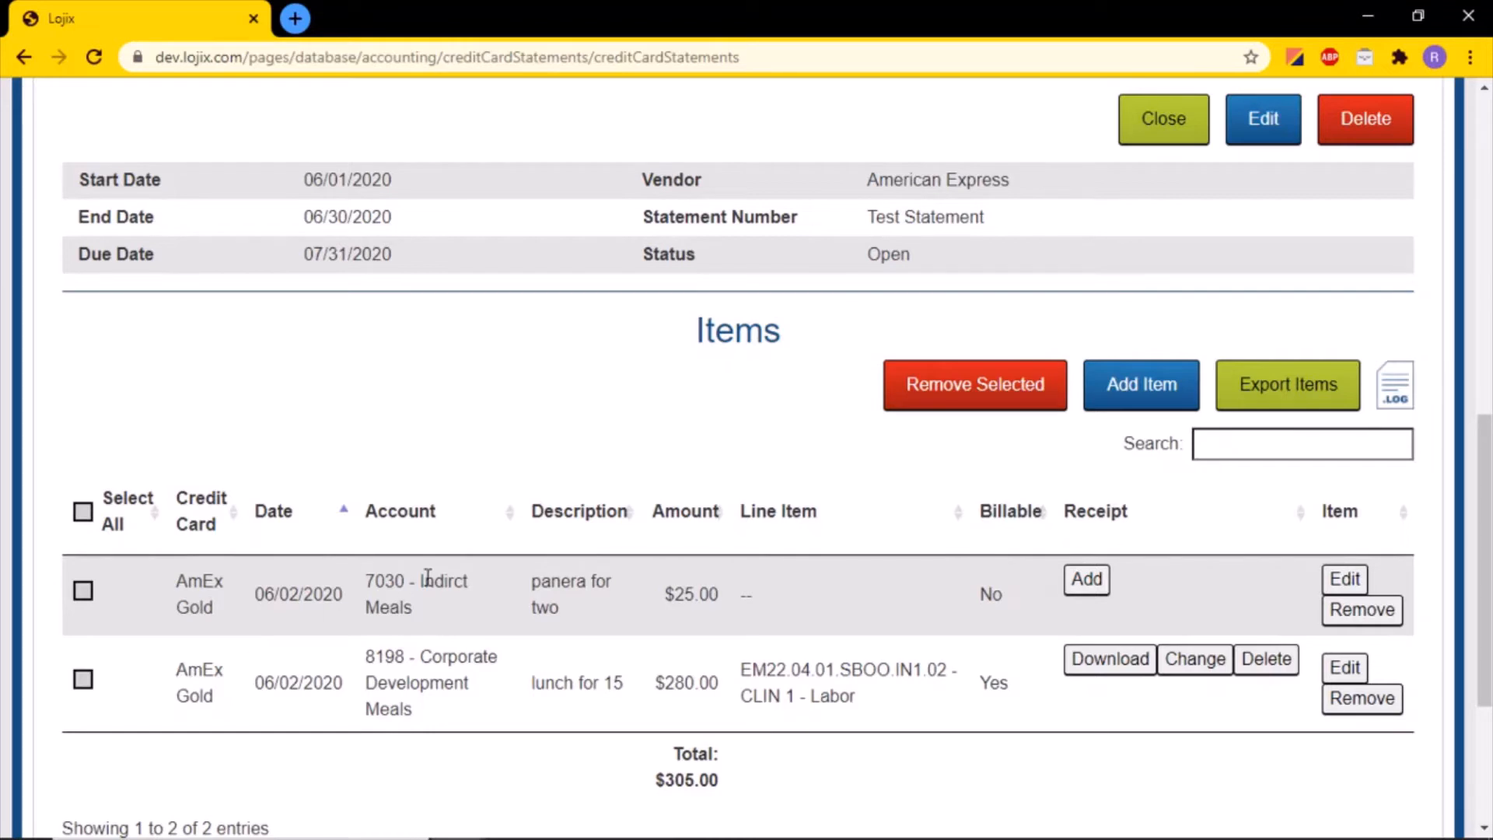
Review the statement's items, change Test Statement to closed and dismiss the confirmation message
{"action": "scroll", "coordinate": [428, 578], "scroll_direction": "down", "scroll_amount": 1}
{"action": "scroll", "coordinate": [427, 578], "scroll_direction": "down", "scroll_amount": 1}
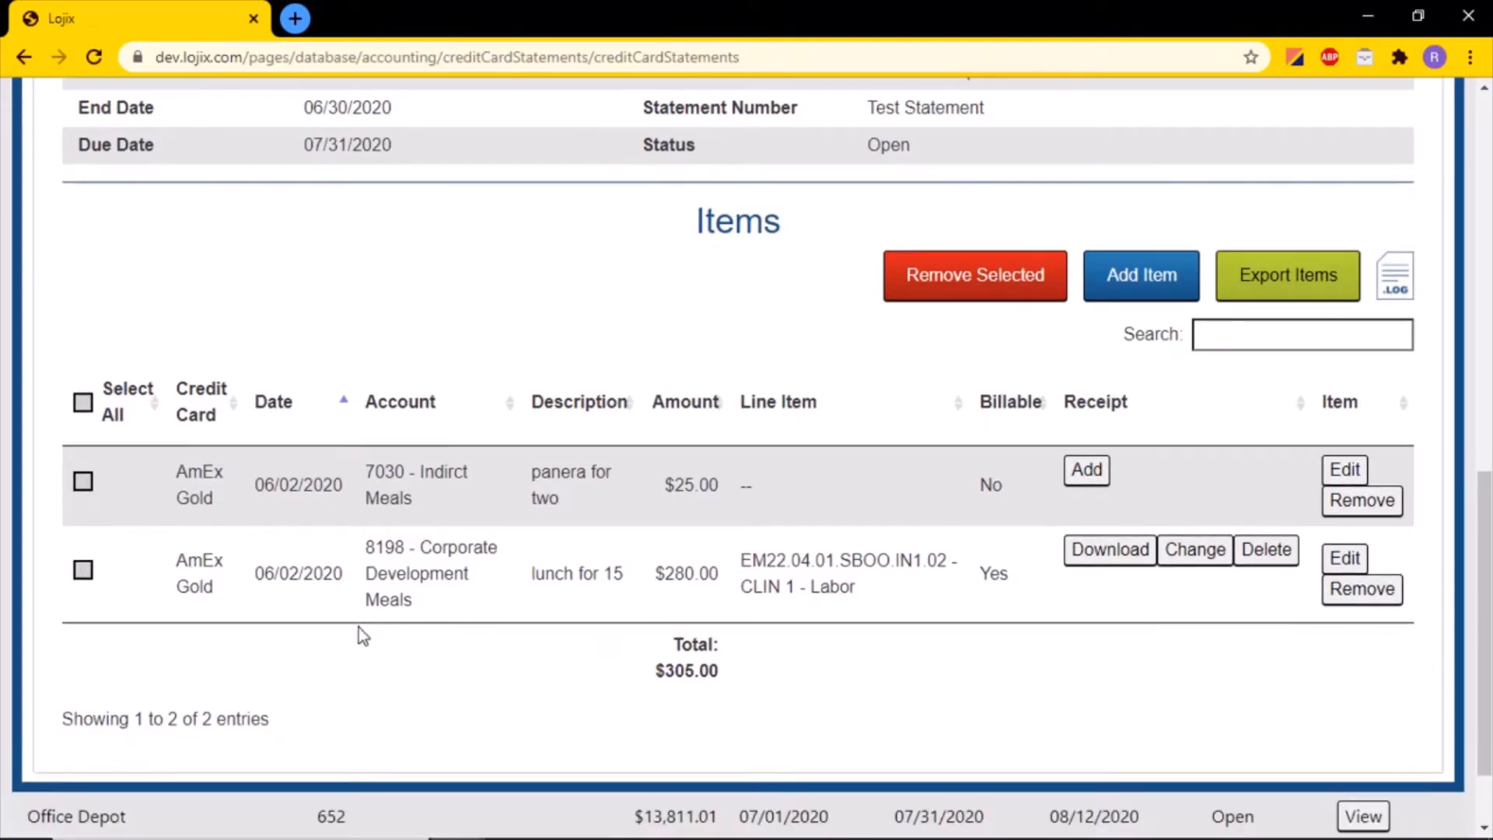
{"action": "scroll", "coordinate": [461, 633], "scroll_direction": "up", "scroll_amount": 1}
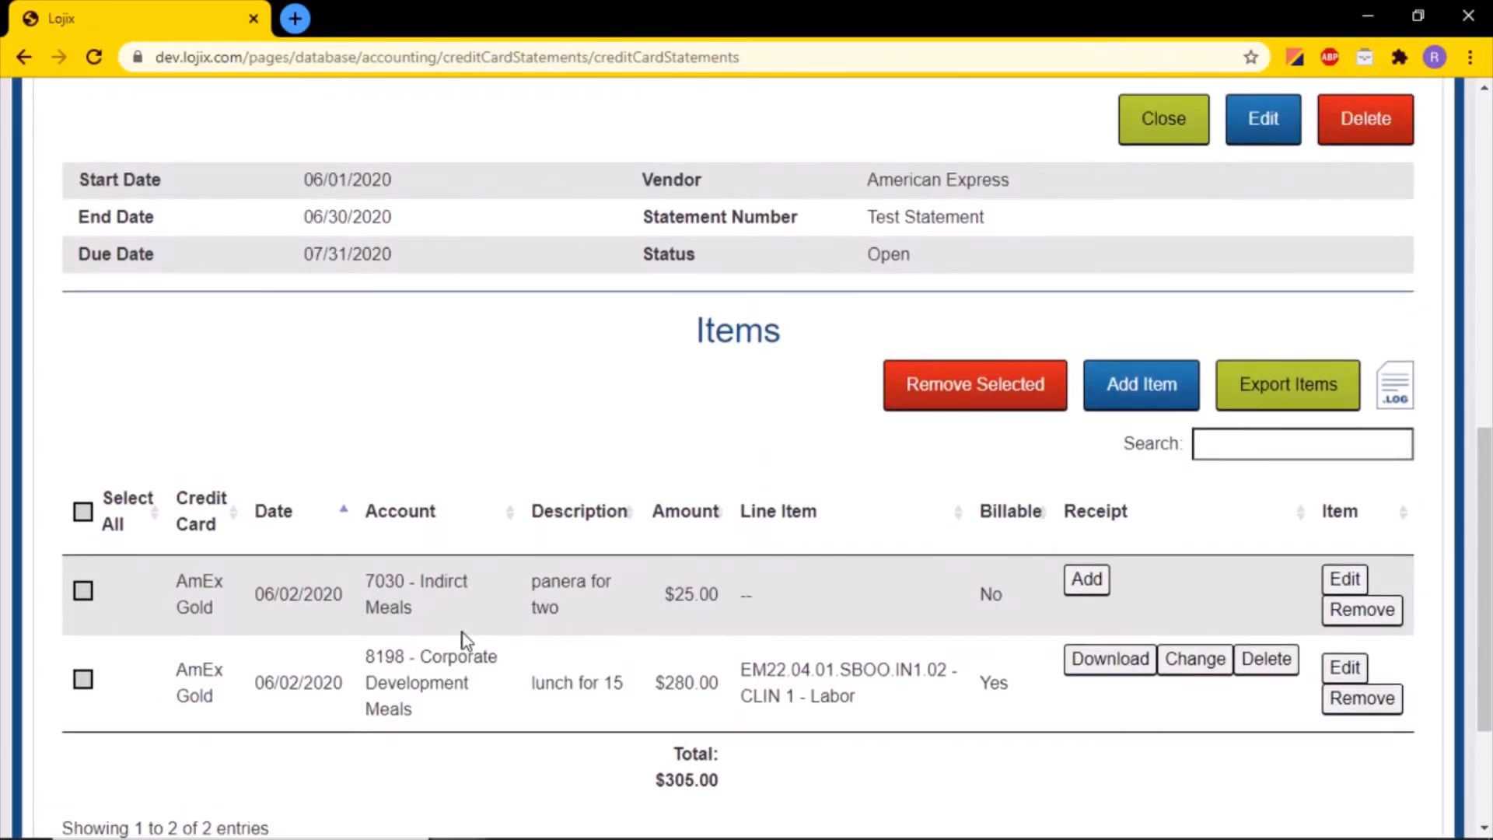
{"action": "scroll", "coordinate": [464, 633], "scroll_direction": "up", "scroll_amount": 3}
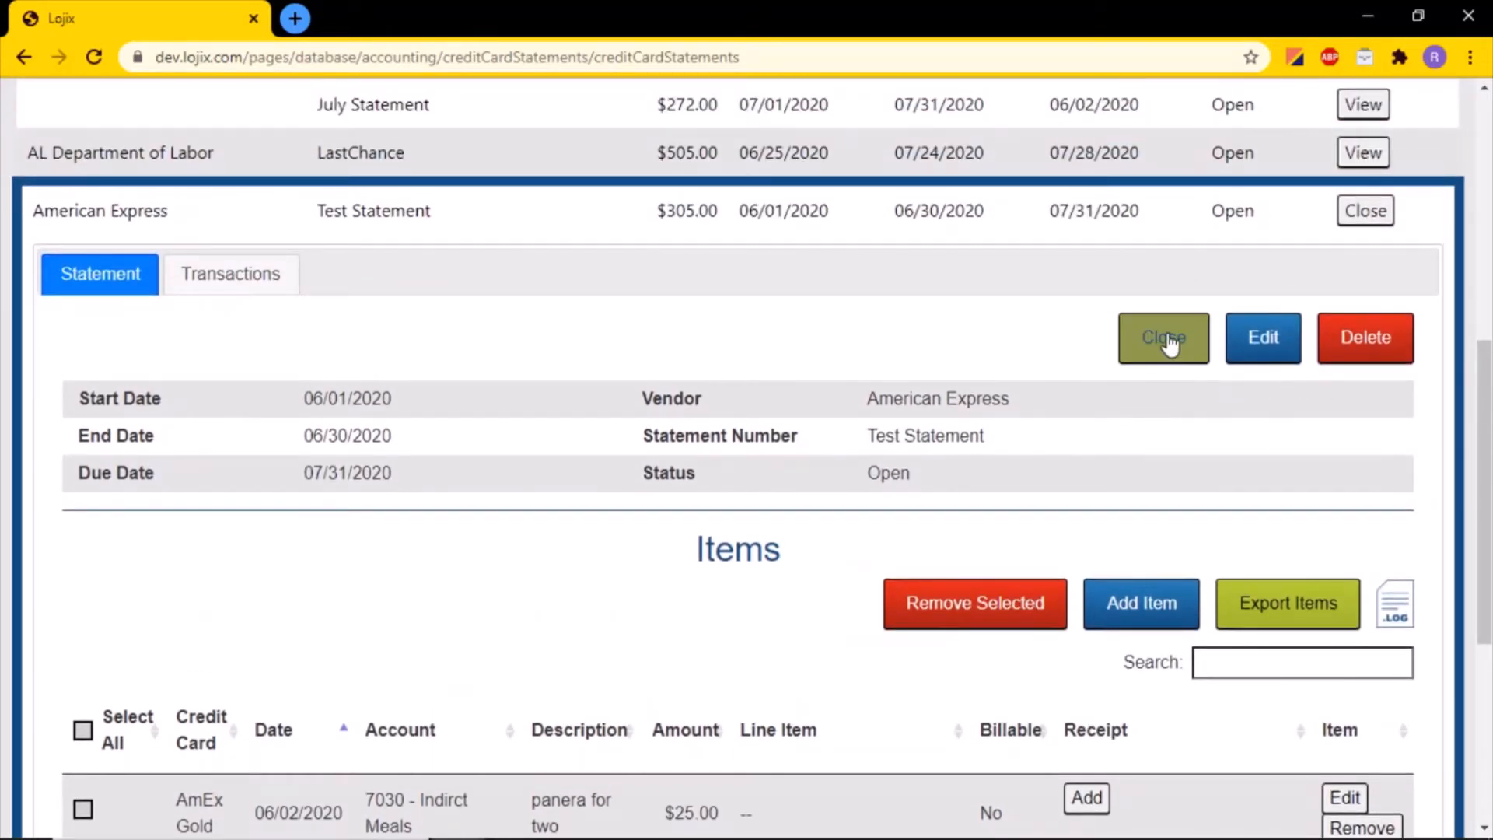
{"action": "left_click", "coordinate": [1165, 335]}
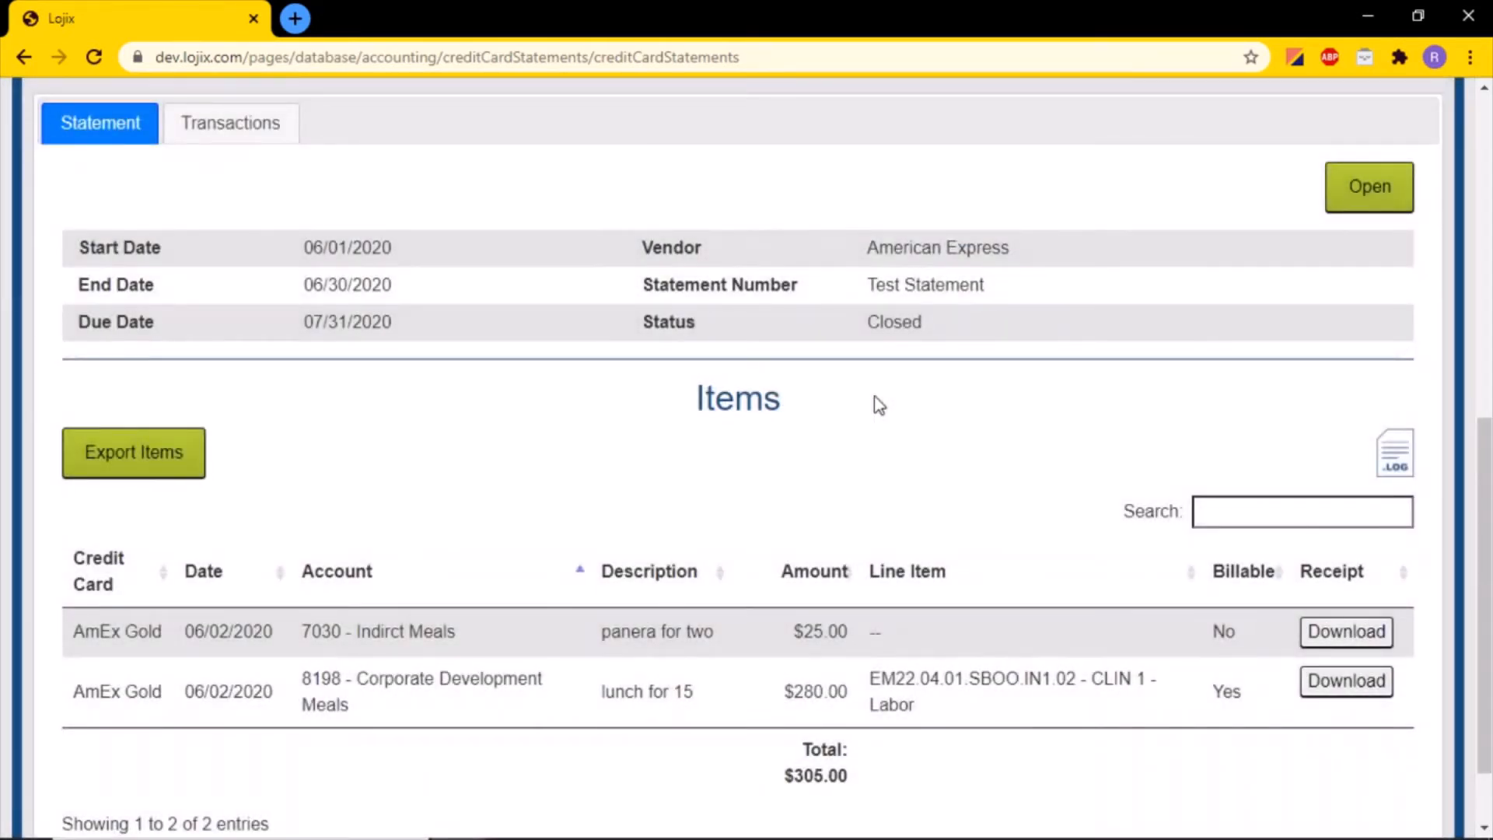
{"action": "scroll", "coordinate": [874, 396], "scroll_direction": "up", "scroll_amount": 7}
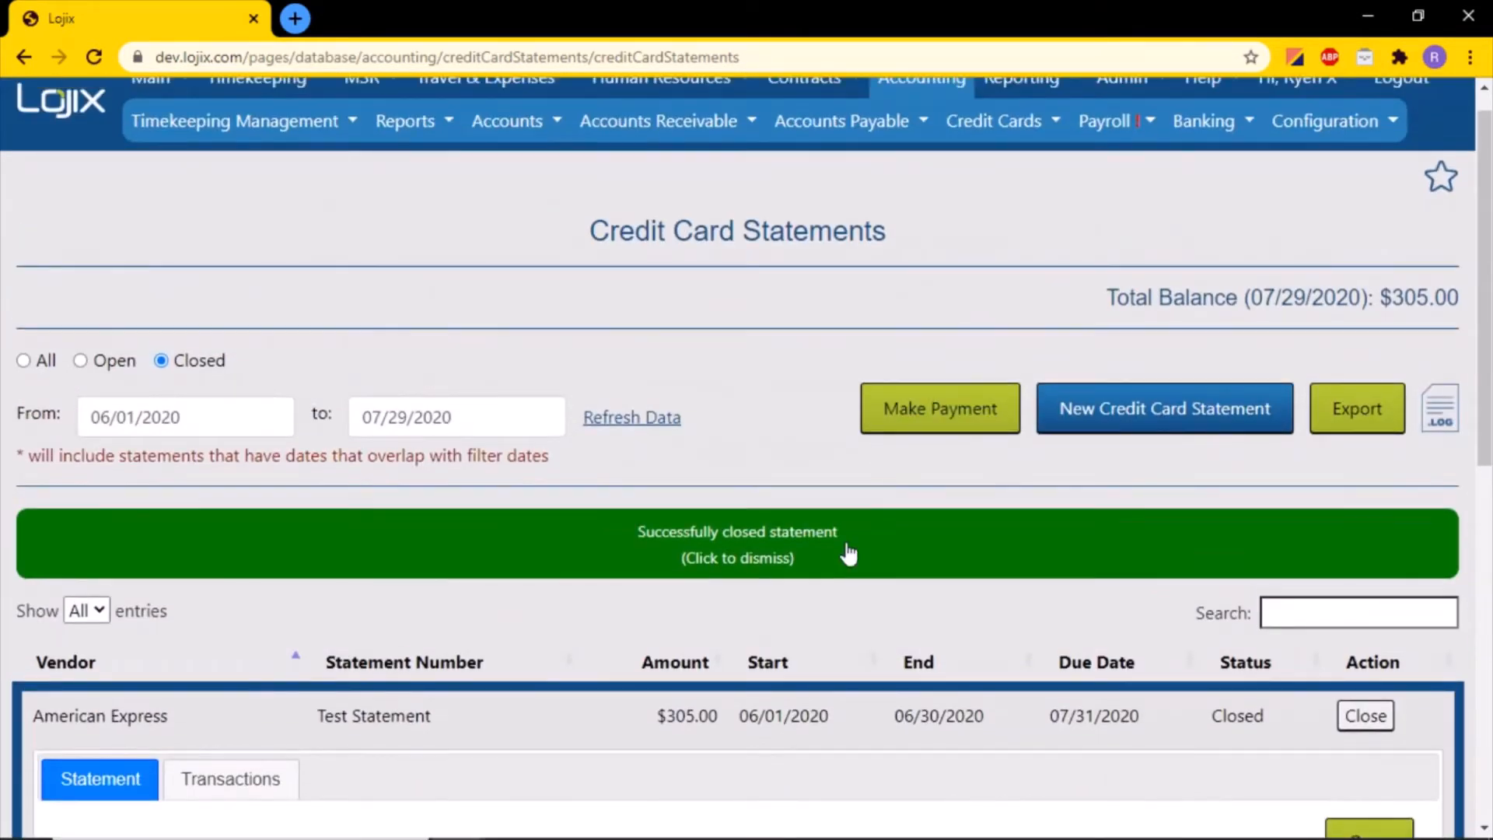
{"action": "left_click", "coordinate": [846, 548]}
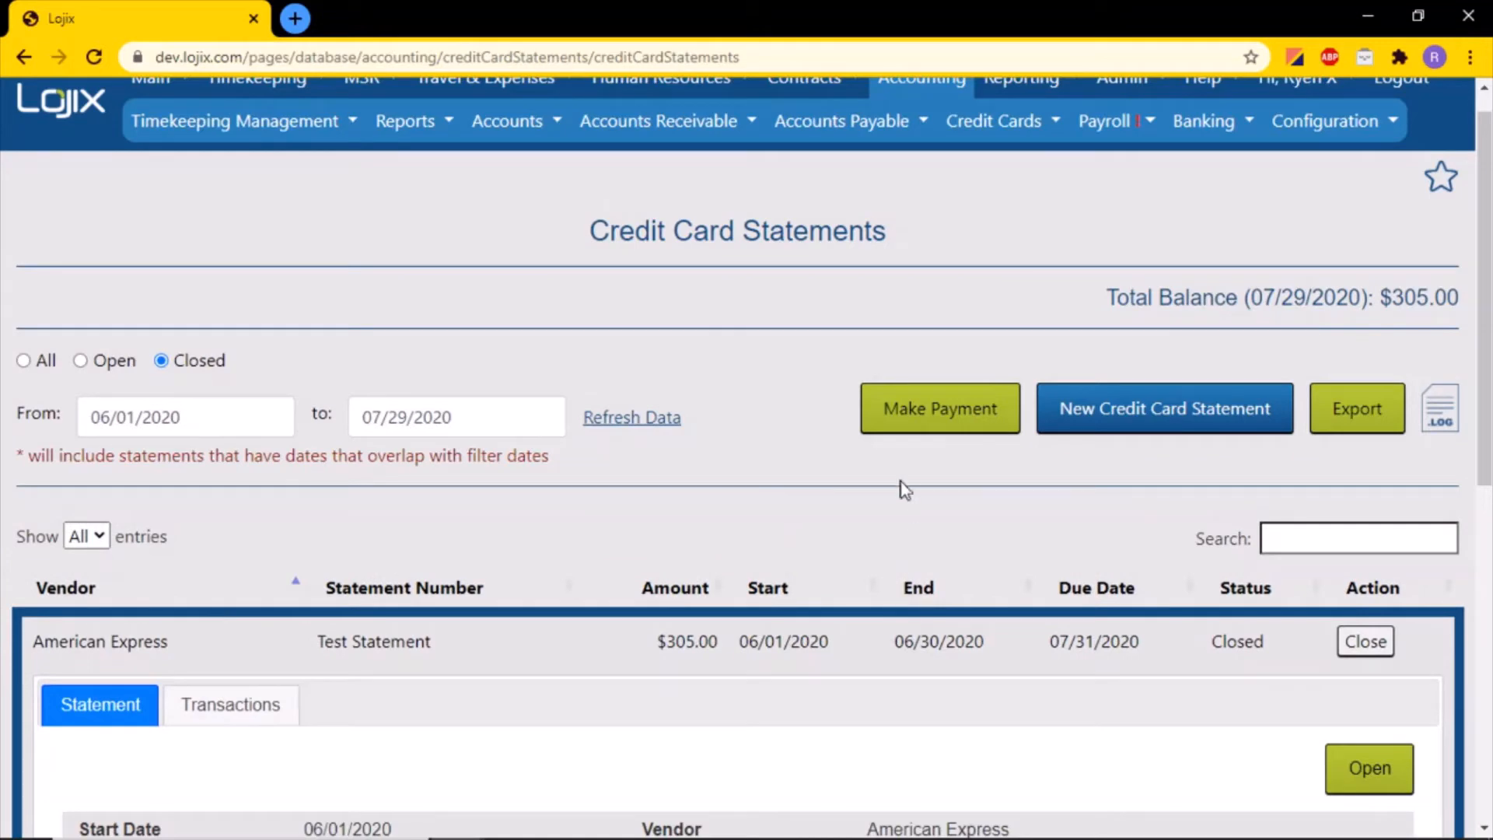
Start a payment for Test Statement and re-enter its applied line as 305 to 1102 - American Express
{"action": "left_click", "coordinate": [915, 430]}
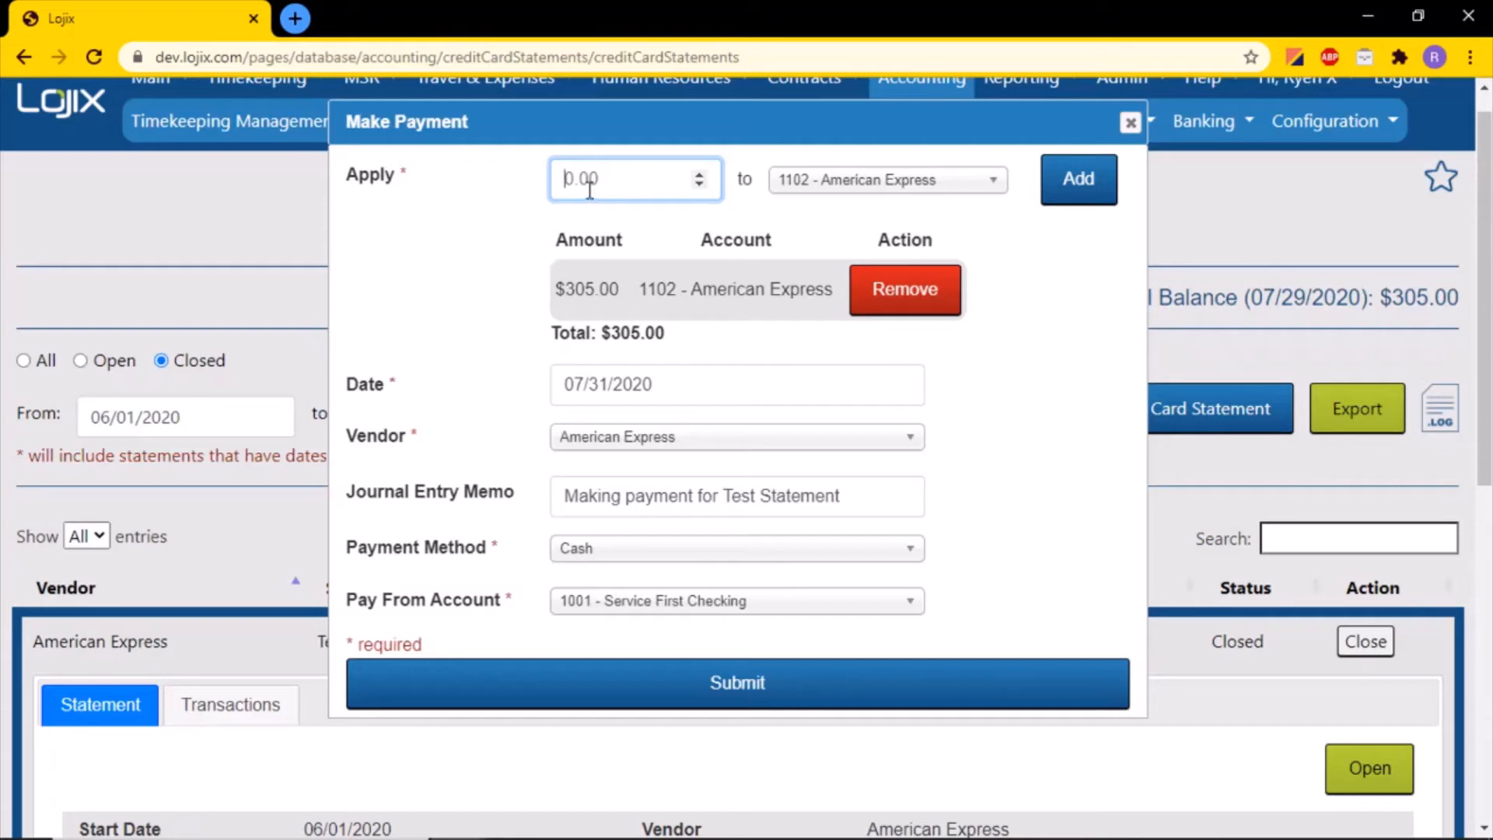
{"action": "left_click", "coordinate": [860, 313]}
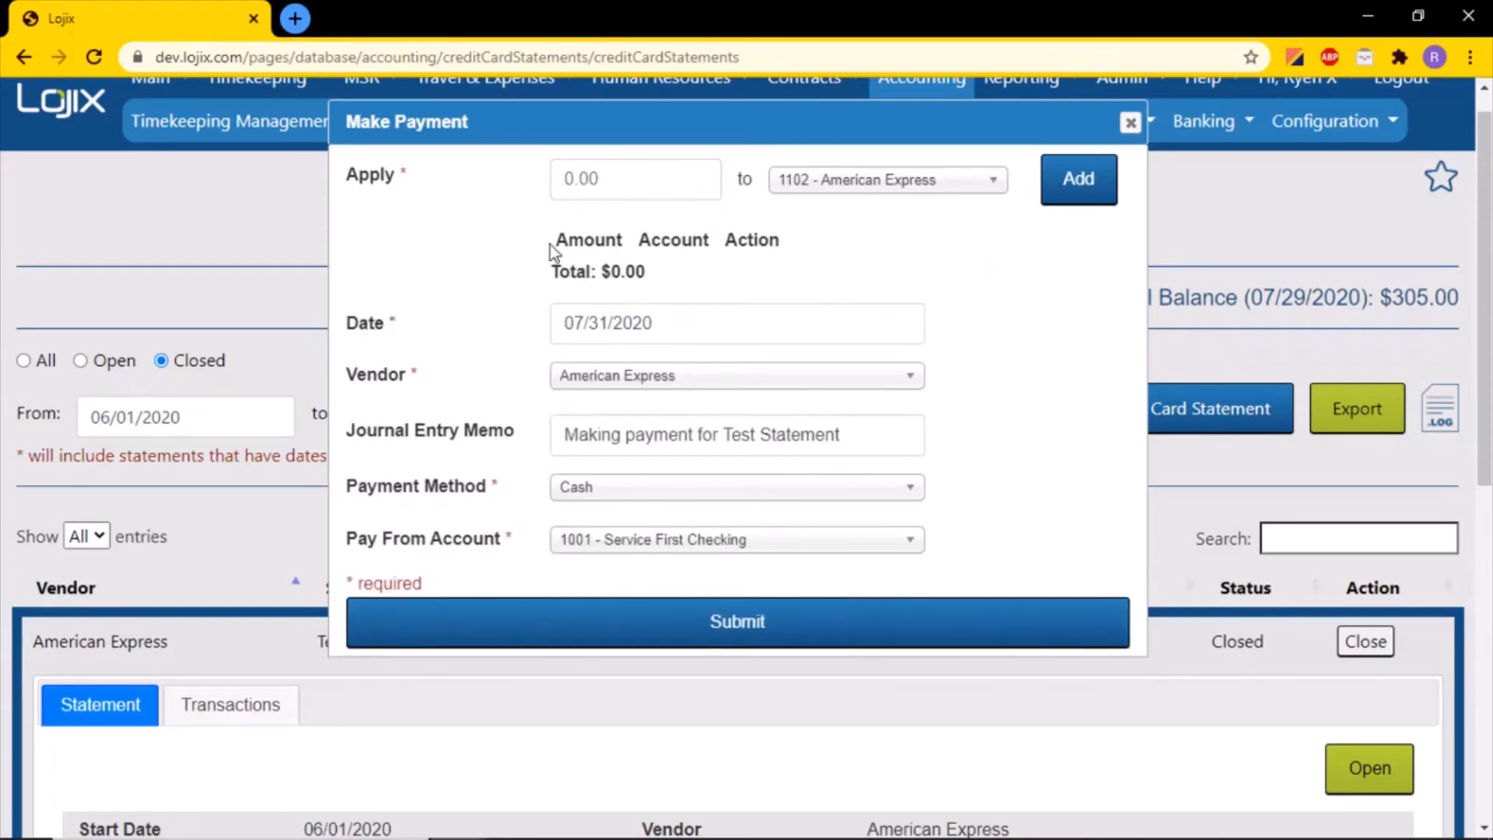
{"action": "left_click", "coordinate": [632, 178]}
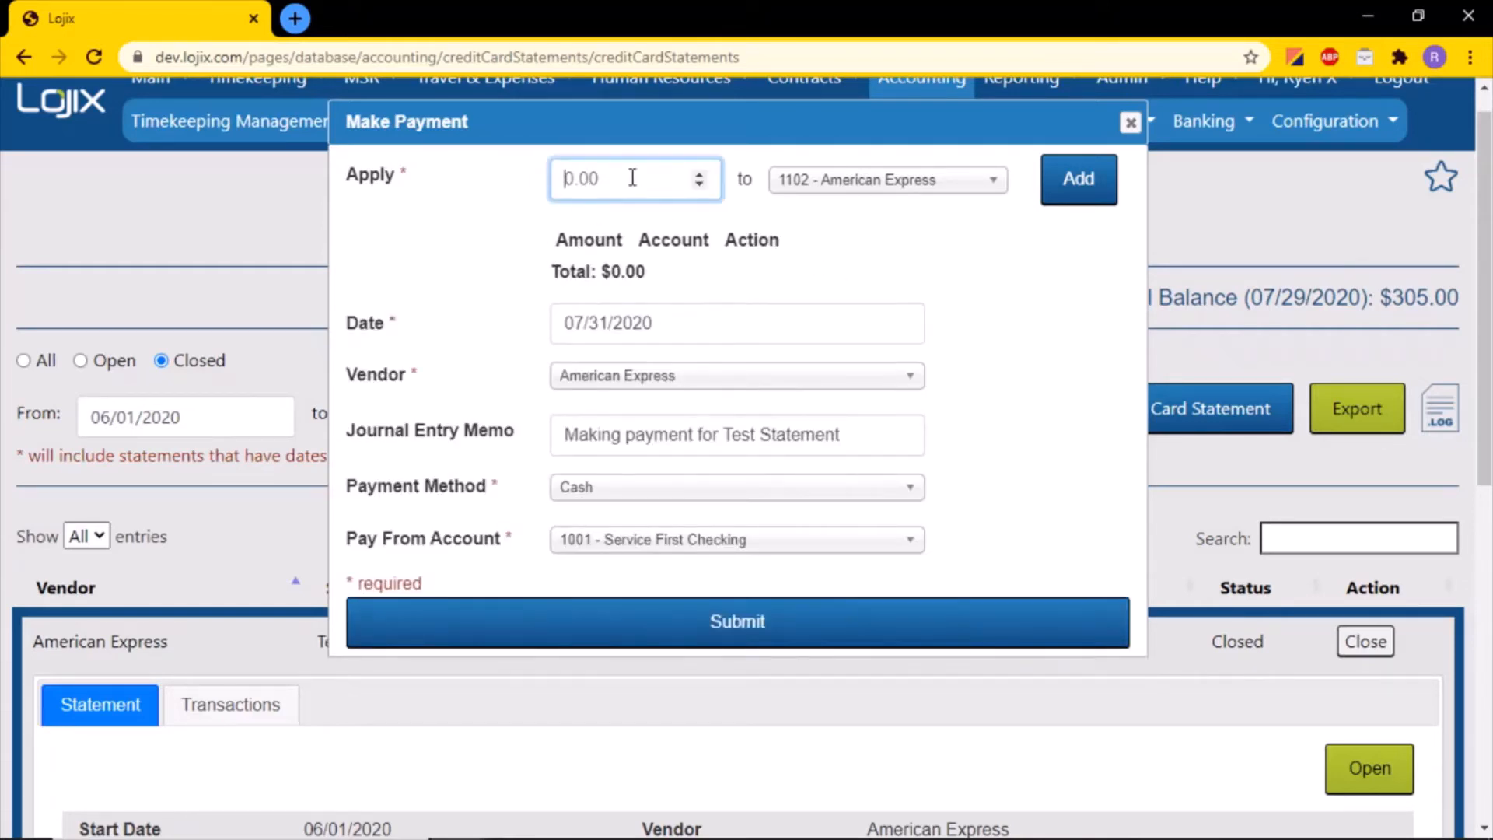
{"action": "type", "text": "305"}
{"action": "left_click", "coordinate": [857, 189]}
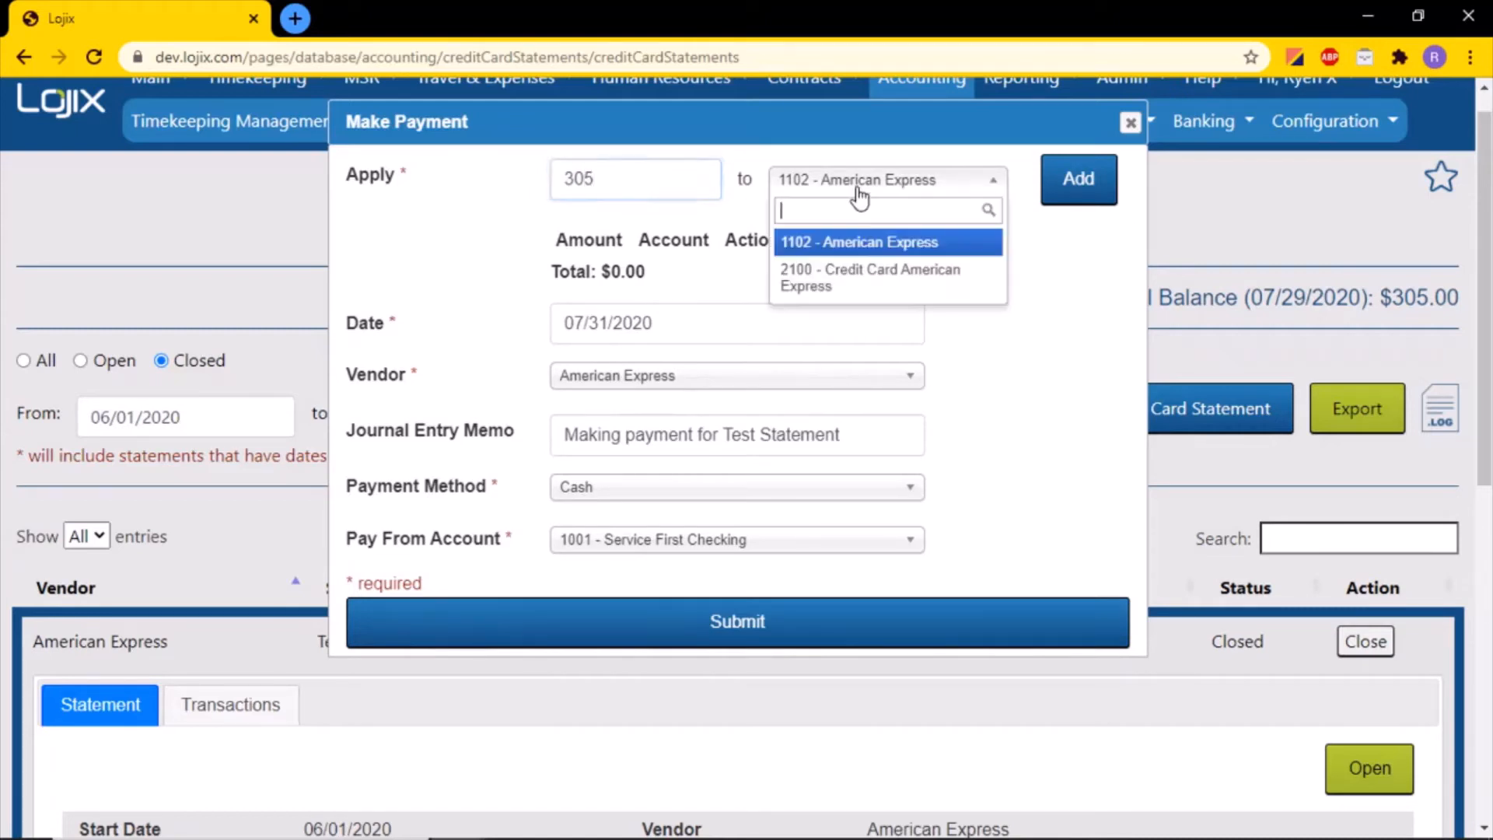
{"action": "left_click", "coordinate": [858, 189]}
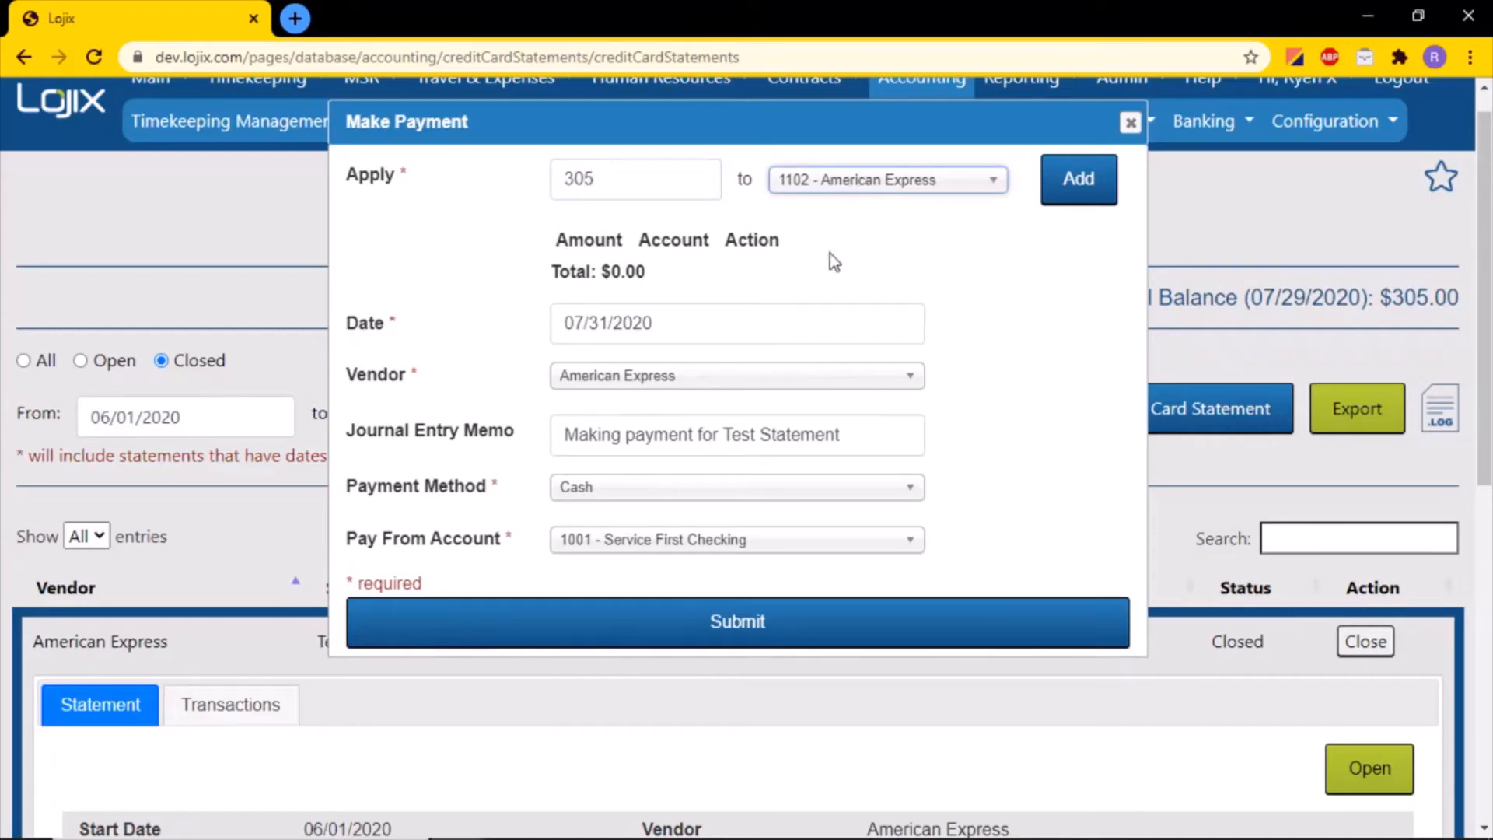
{"action": "left_click", "coordinate": [1091, 189]}
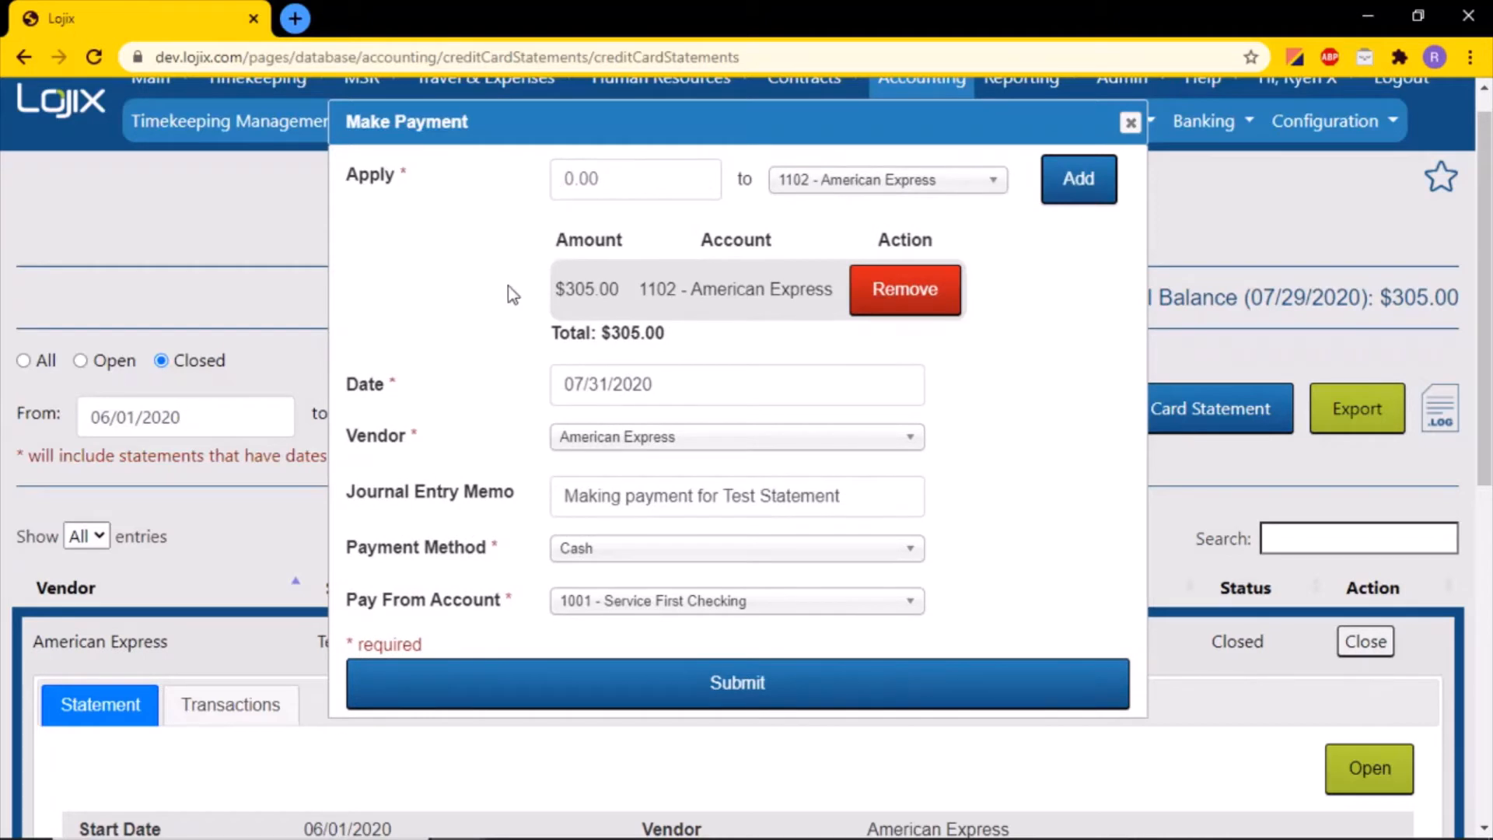
{"action": "left_click_drag", "start_coordinate": [667, 335], "coordinate": [576, 335]}
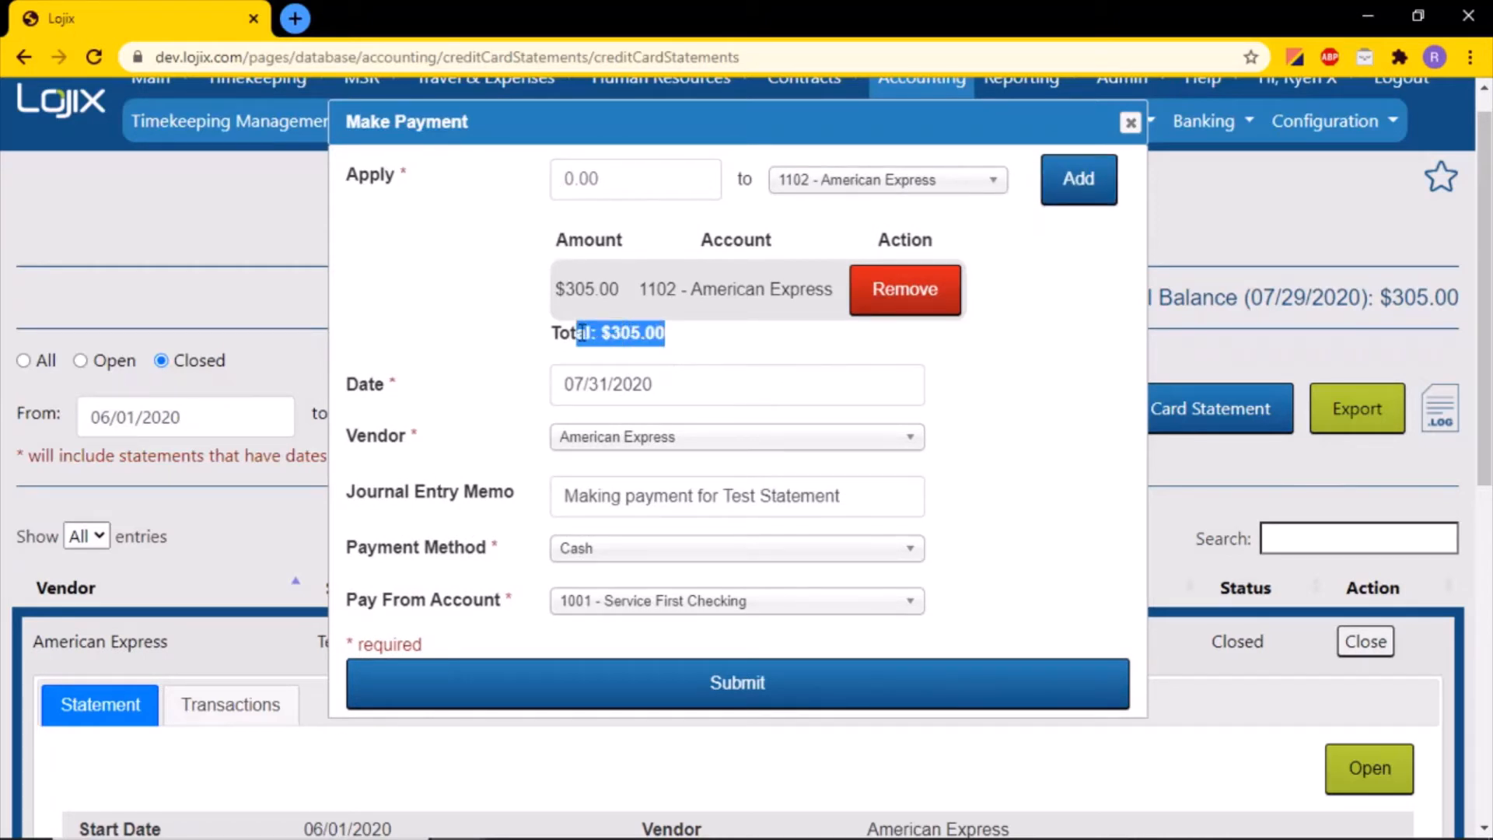
{"action": "left_click", "coordinate": [495, 247]}
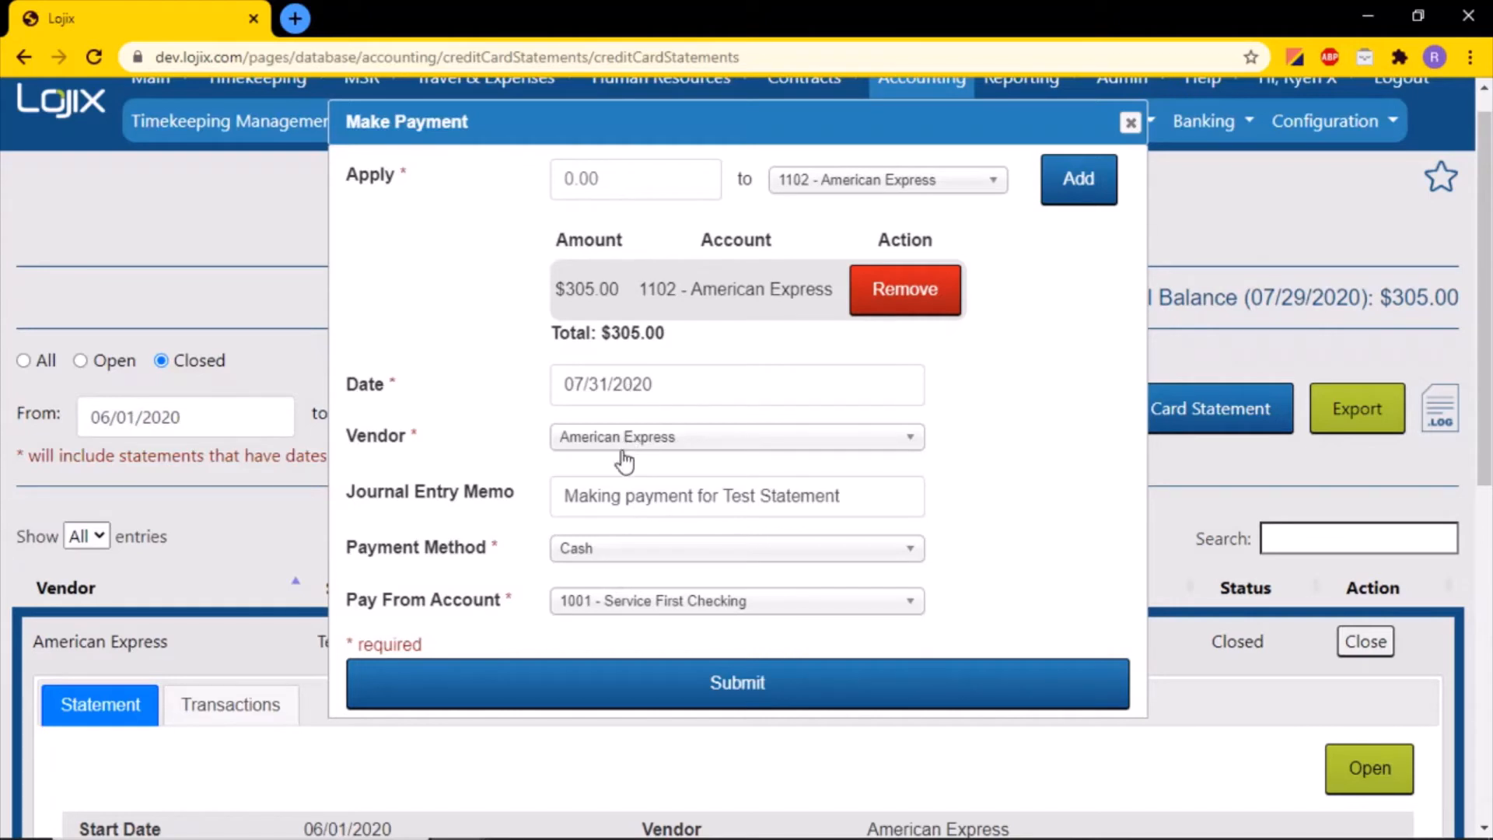
Set the payment method to Direct Deposit, enter the addendum "paid by" plus the payer's name, and submit the payment
{"action": "left_click", "coordinate": [647, 549]}
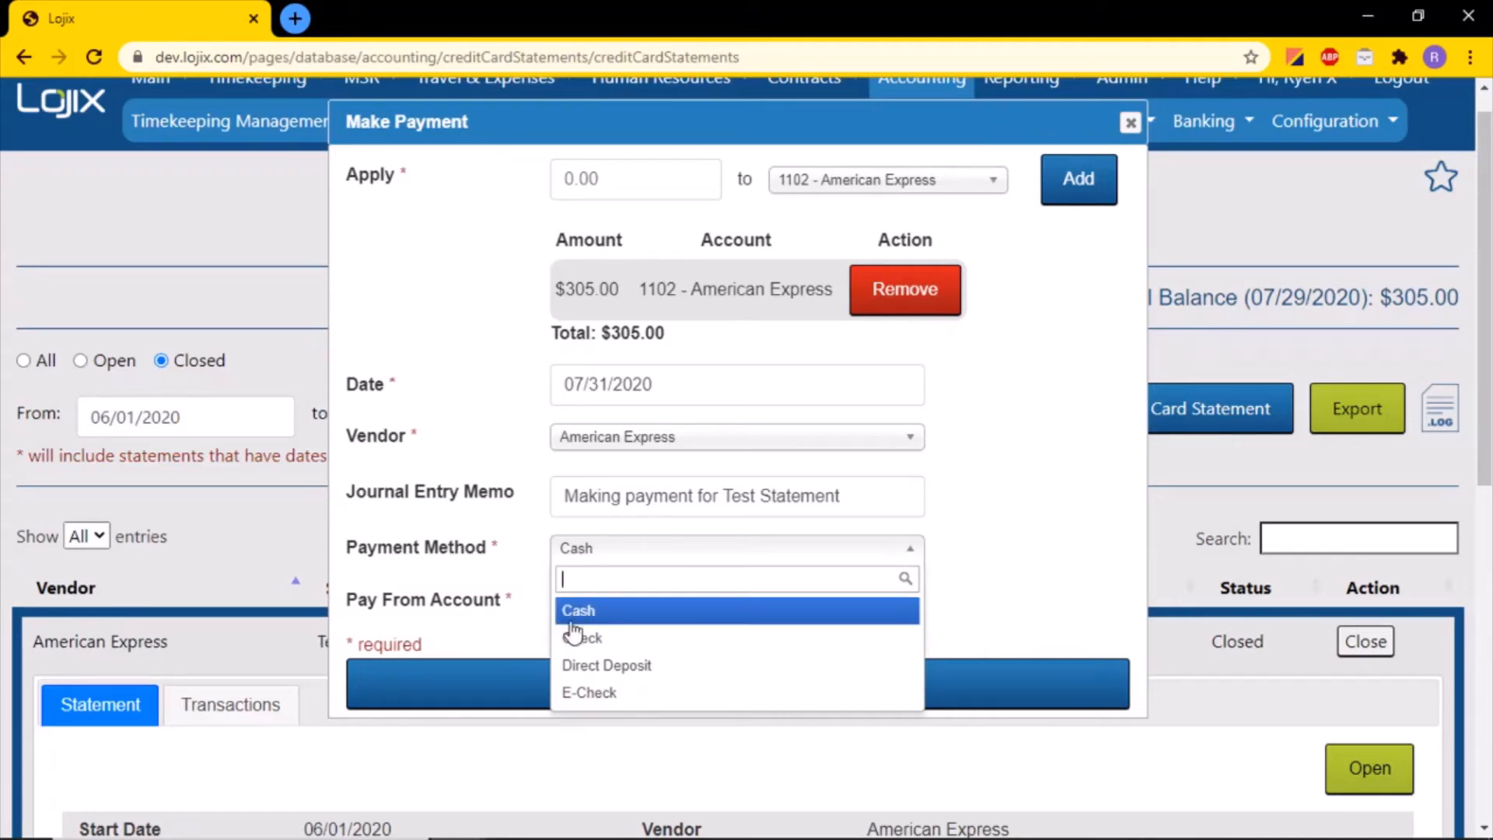
{"action": "left_click", "coordinate": [579, 668]}
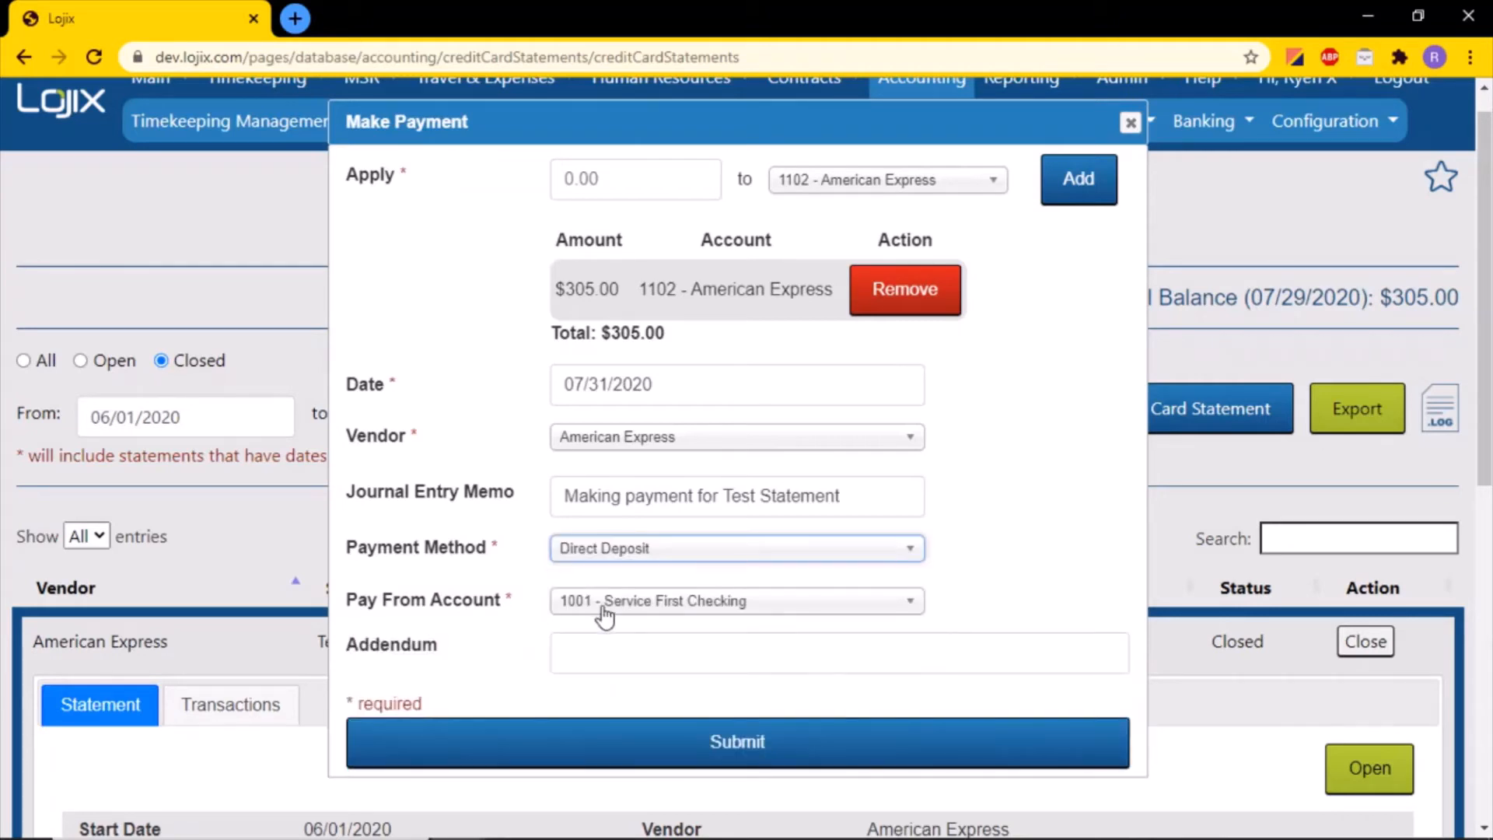
{"action": "left_click", "coordinate": [587, 650]}
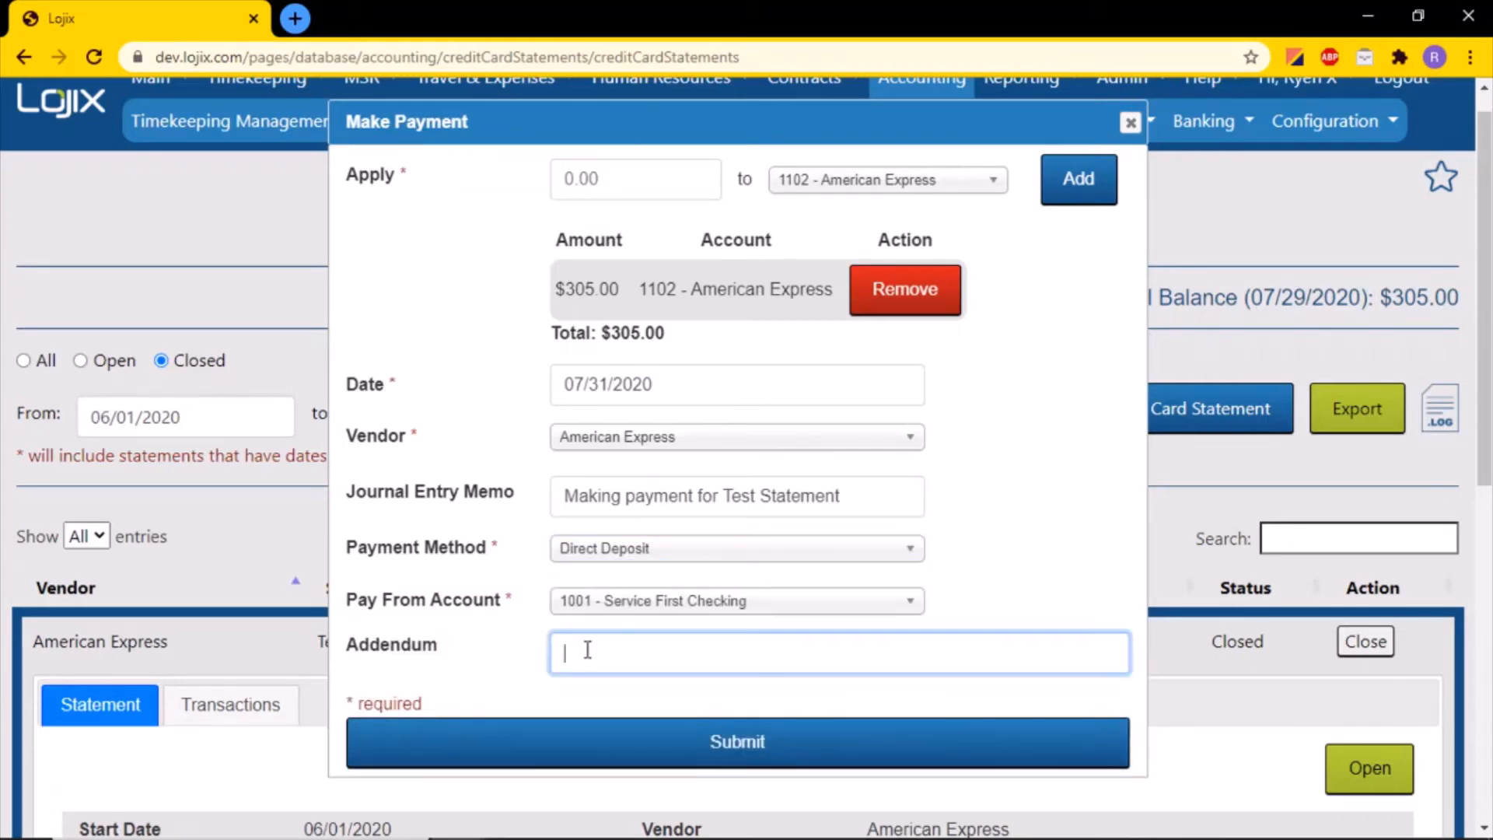
{"action": "type", "text": "paid by Ryen b"}
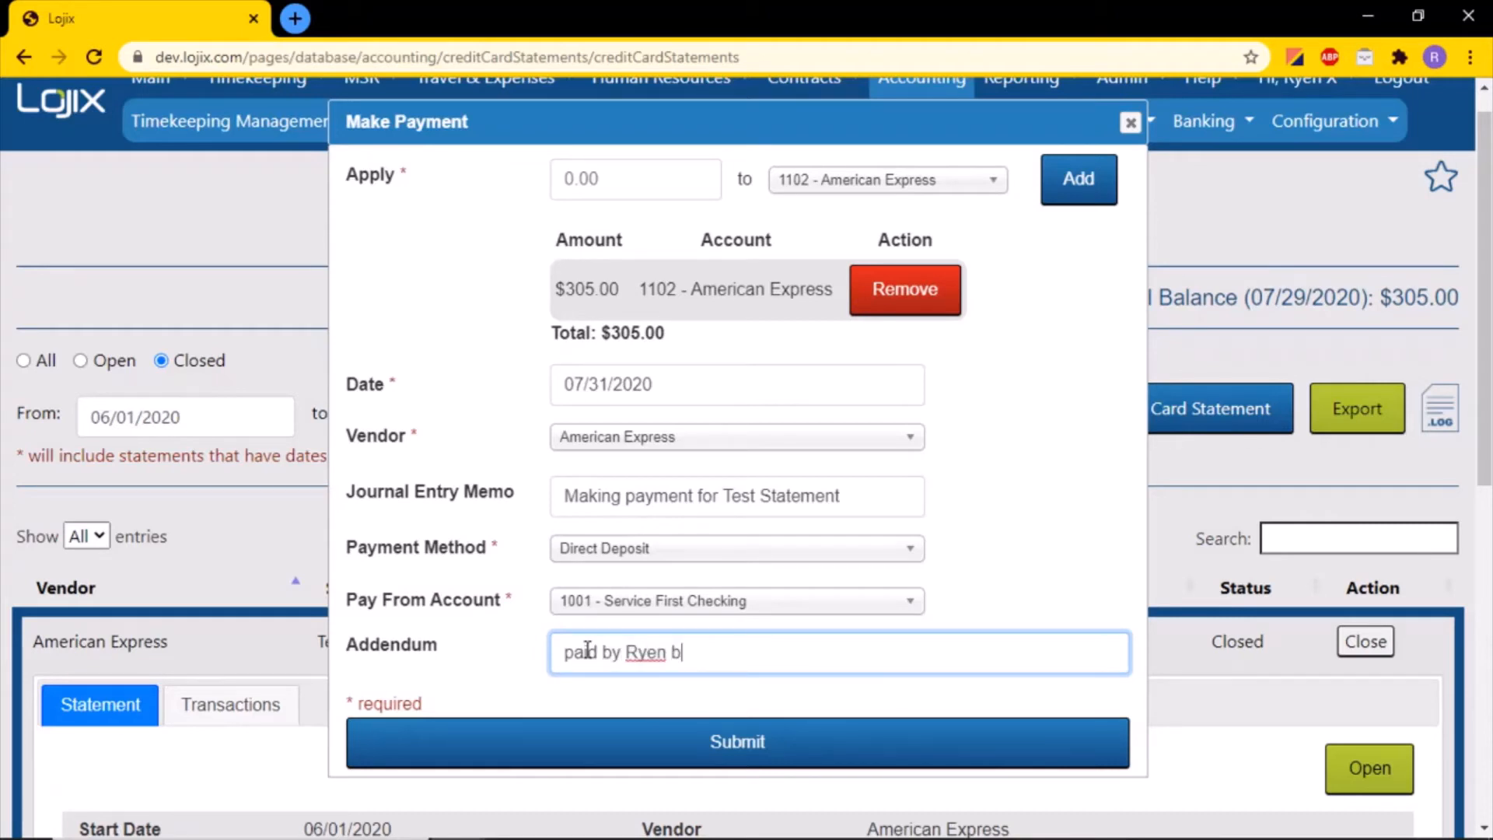
{"action": "key", "text": "BackSpace"}
{"action": "type", "text": "B"}
{"action": "left_click", "coordinate": [587, 740]}
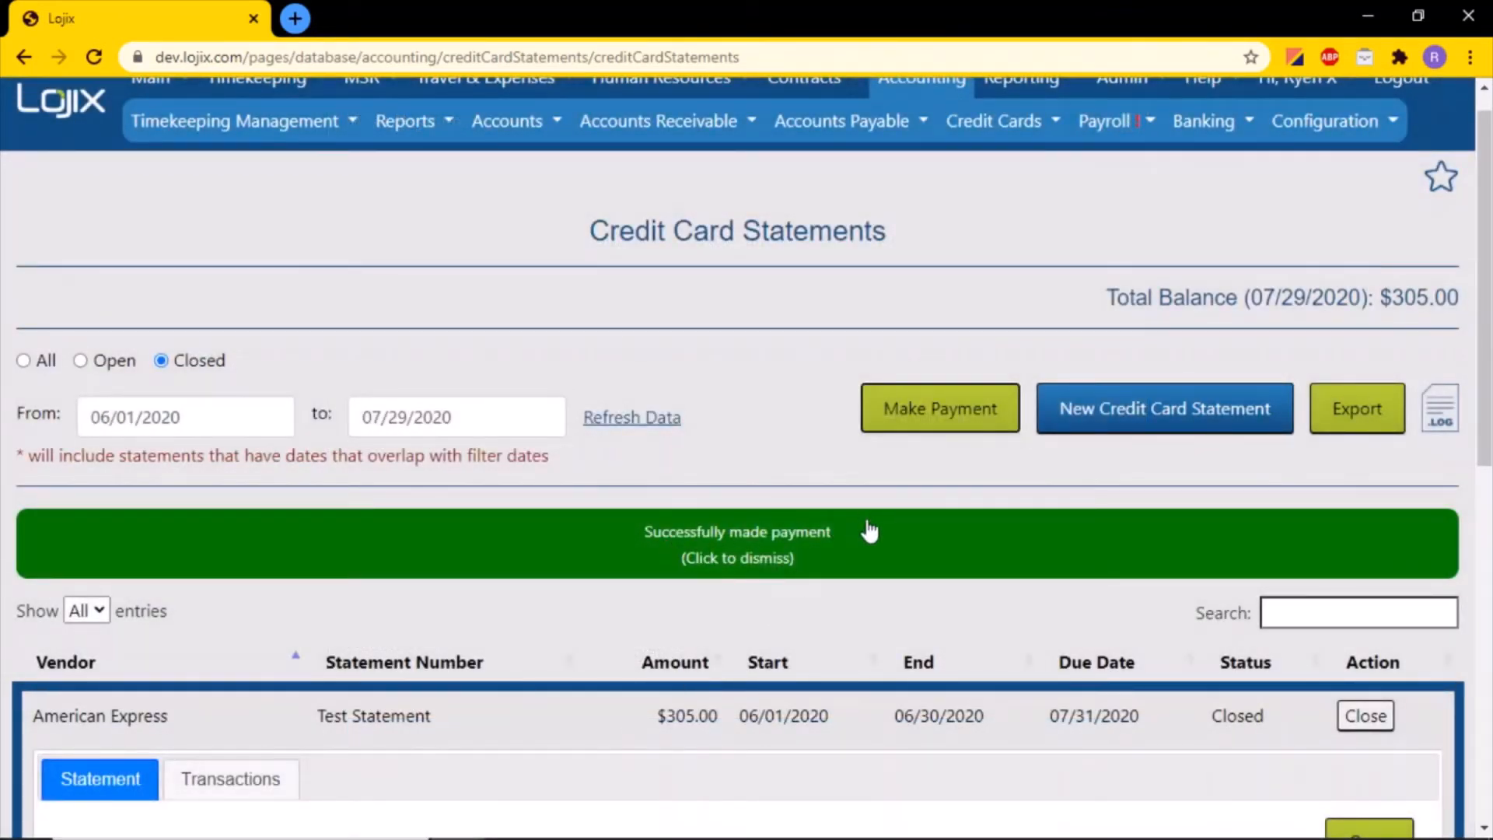
{"action": "left_click", "coordinate": [666, 549]}
Review the transactions recorded for Test Statement
{"action": "scroll", "coordinate": [661, 545], "scroll_direction": "down", "scroll_amount": 3}
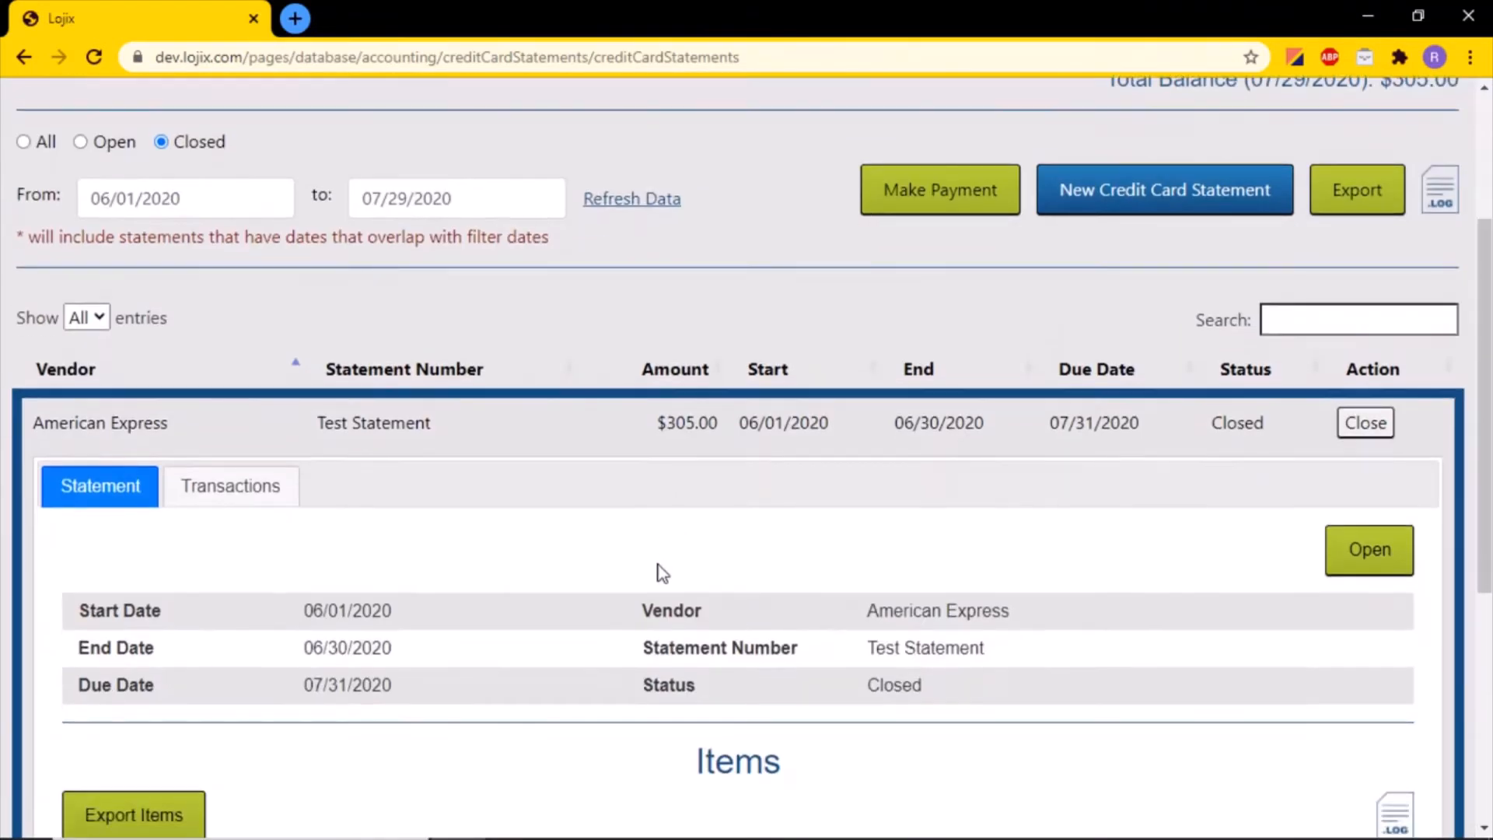
{"action": "scroll", "coordinate": [662, 573], "scroll_direction": "down", "scroll_amount": 1}
{"action": "left_click", "coordinate": [260, 387]}
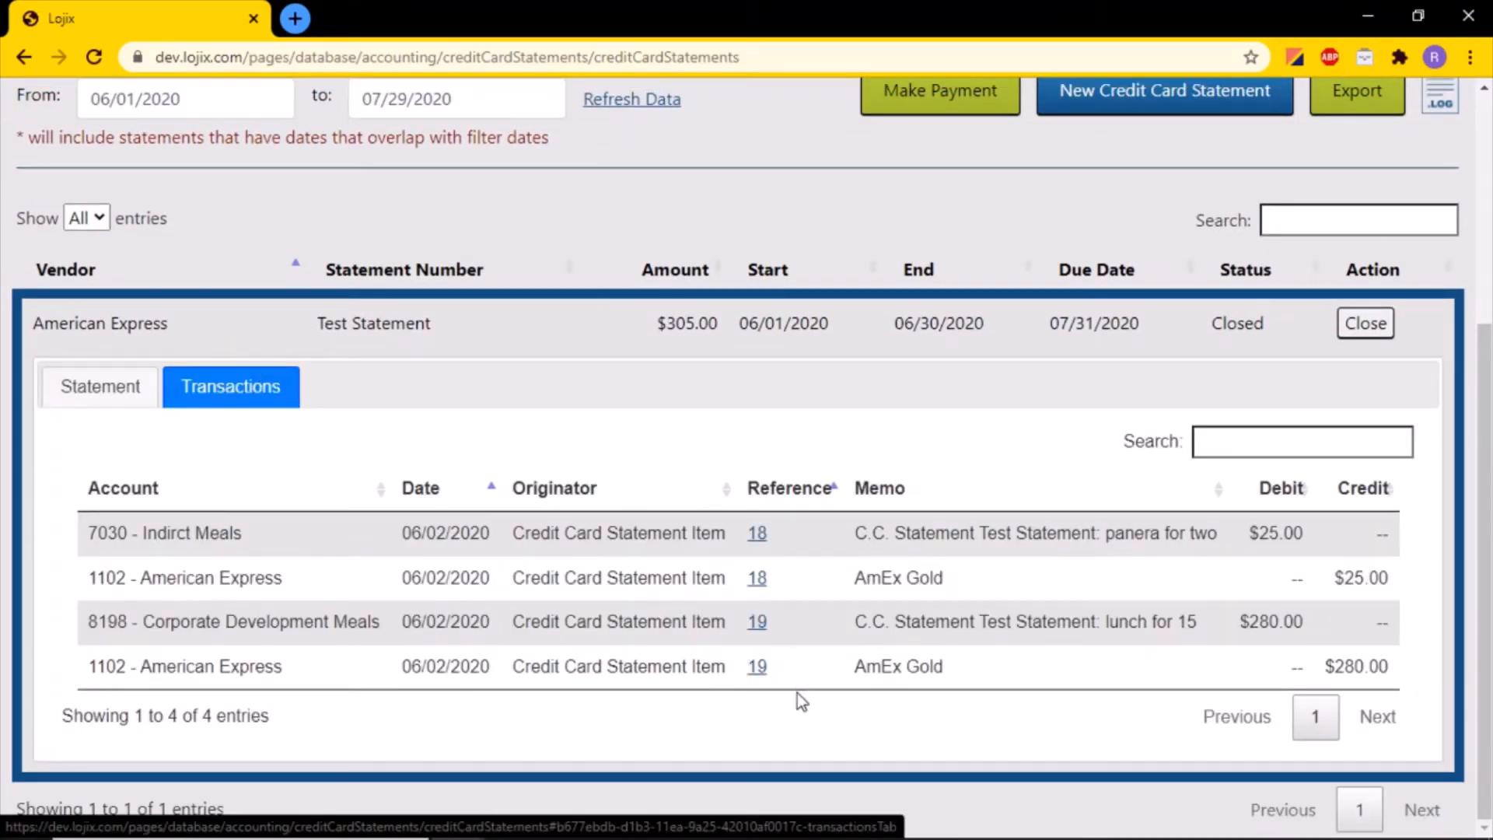
List all credit card payments through 07/31/2020 and examine the journal entry of the $305.00 American Express payment
{"action": "scroll", "coordinate": [800, 617], "scroll_direction": "up", "scroll_amount": 5}
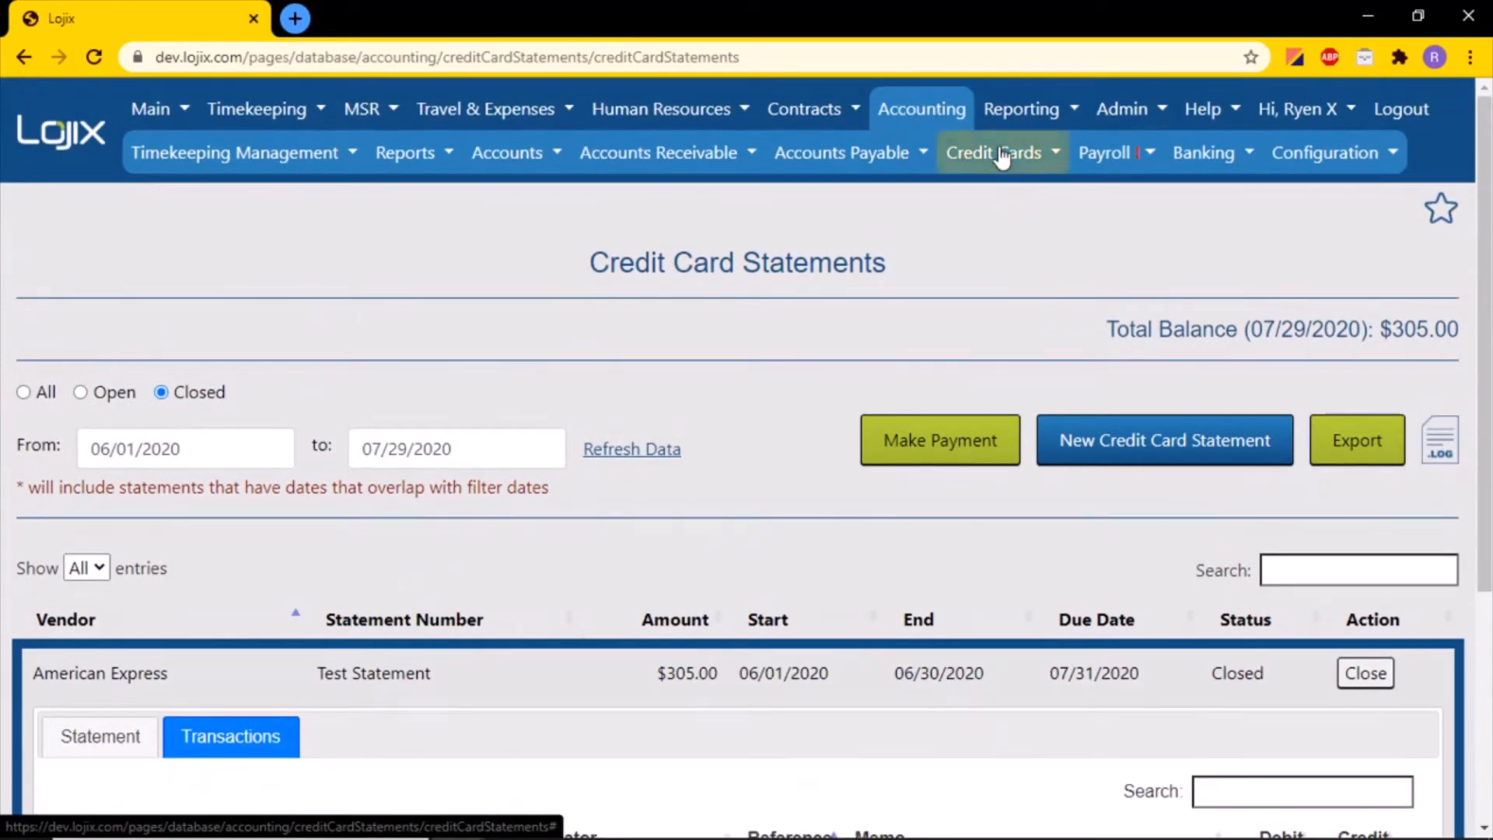
{"action": "left_click", "coordinate": [1002, 154]}
{"action": "left_click", "coordinate": [1011, 279]}
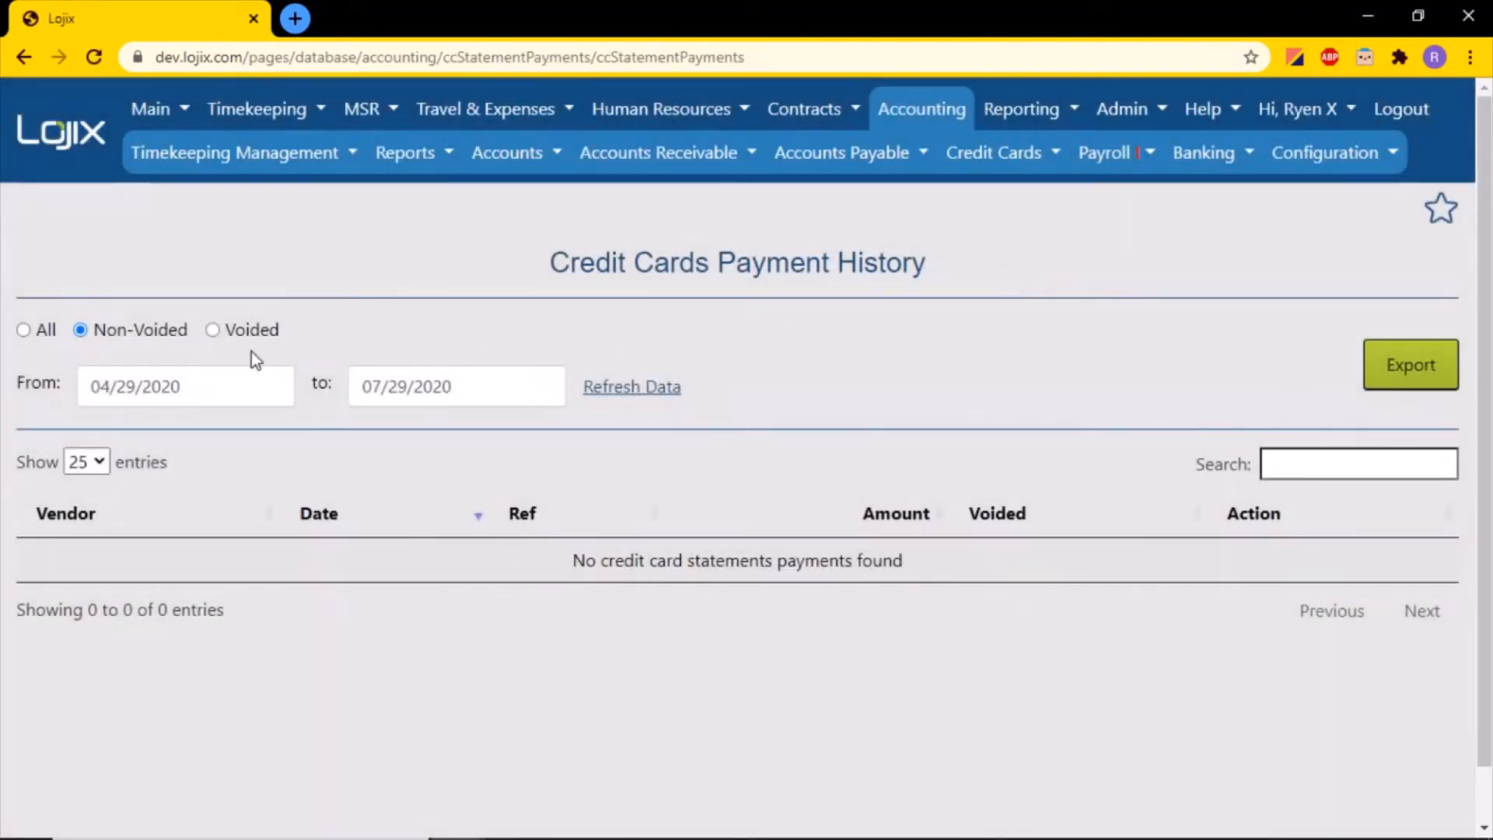
{"action": "left_click", "coordinate": [23, 330]}
{"action": "left_click", "coordinate": [460, 387]}
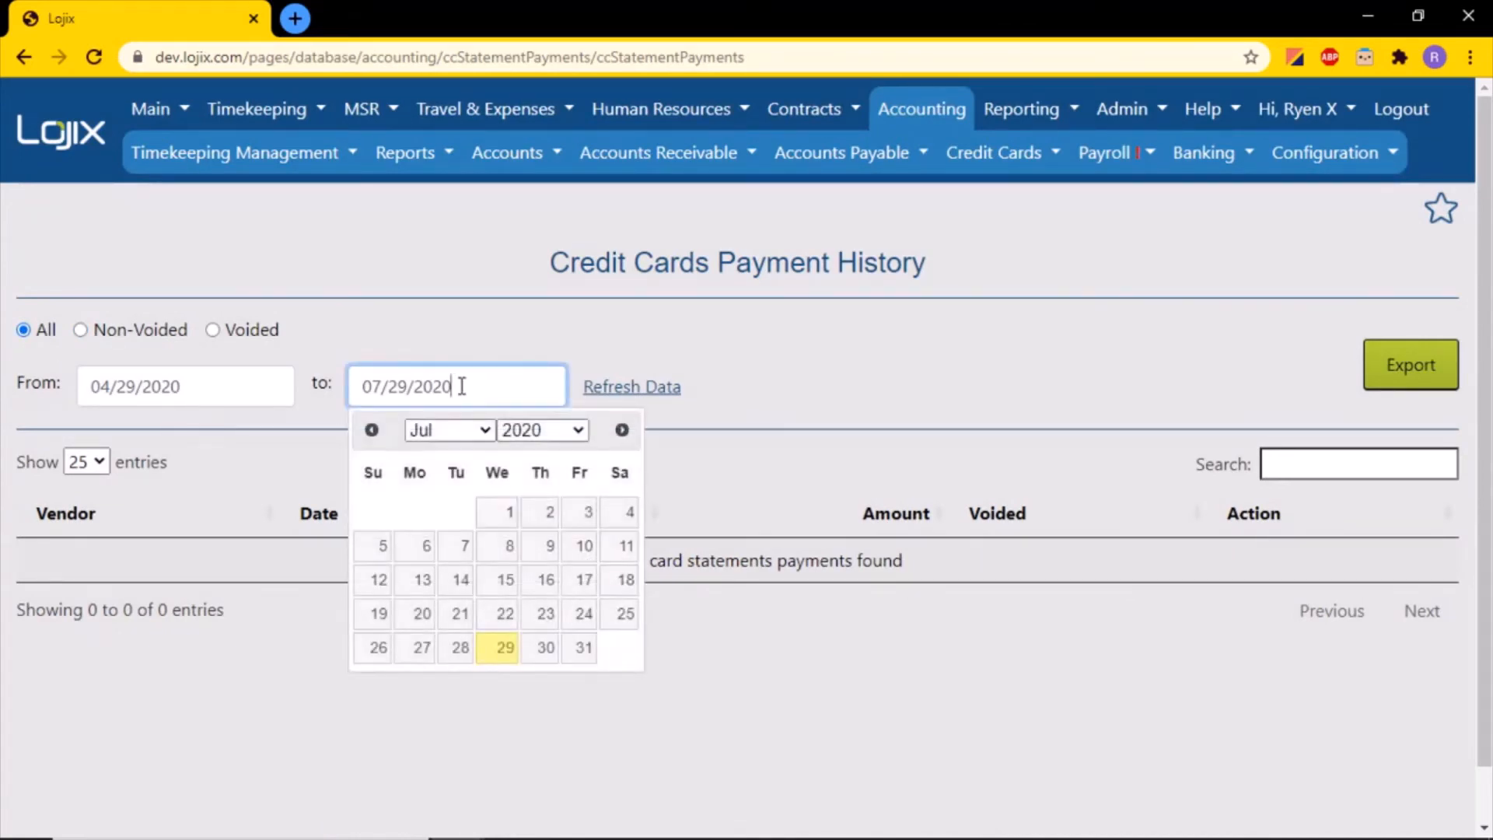
{"action": "left_click", "coordinate": [592, 654]}
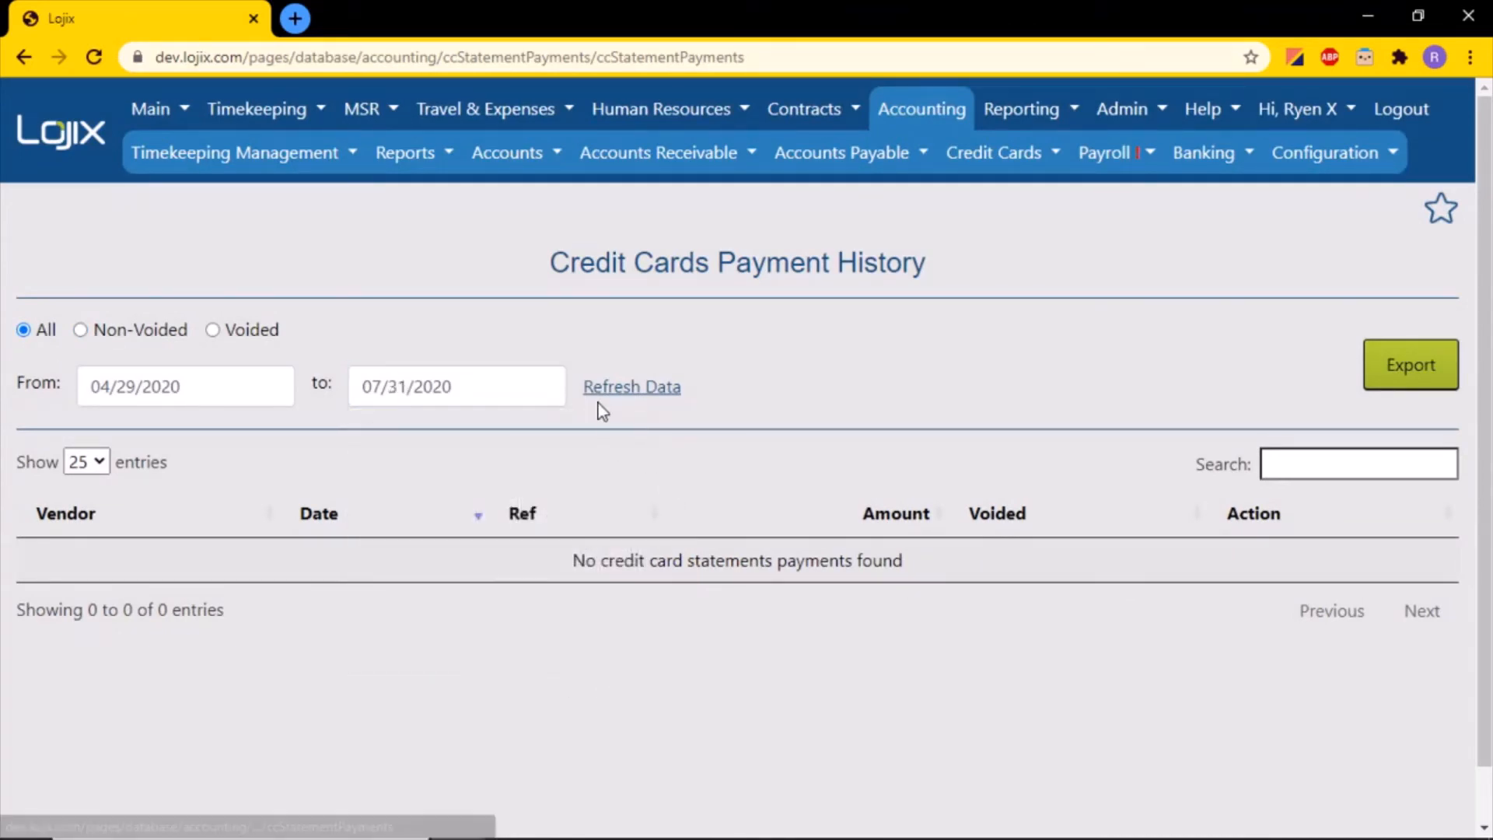
{"action": "left_click", "coordinate": [604, 387]}
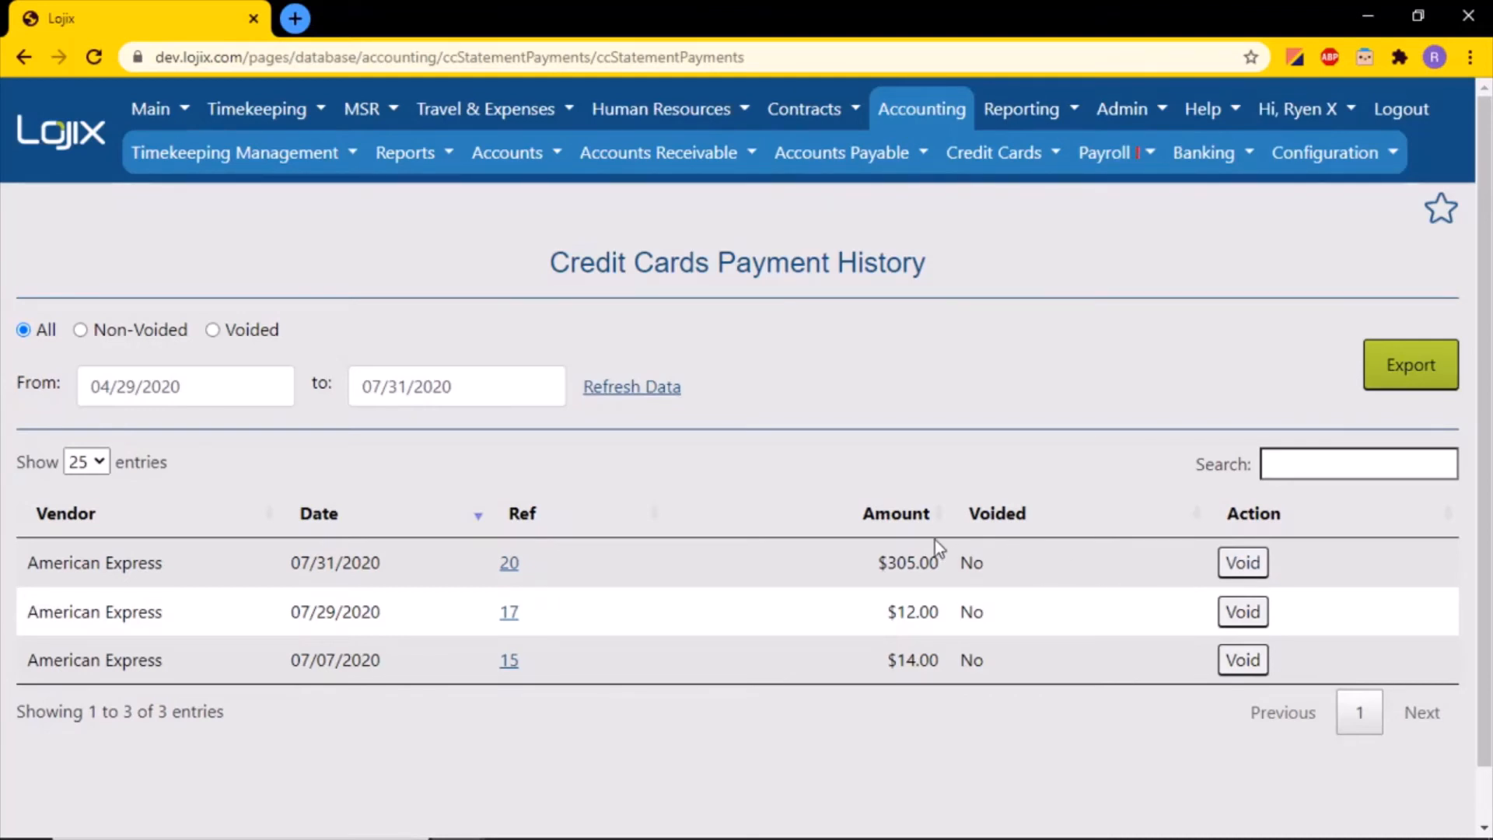
{"action": "left_click", "coordinate": [503, 566]}
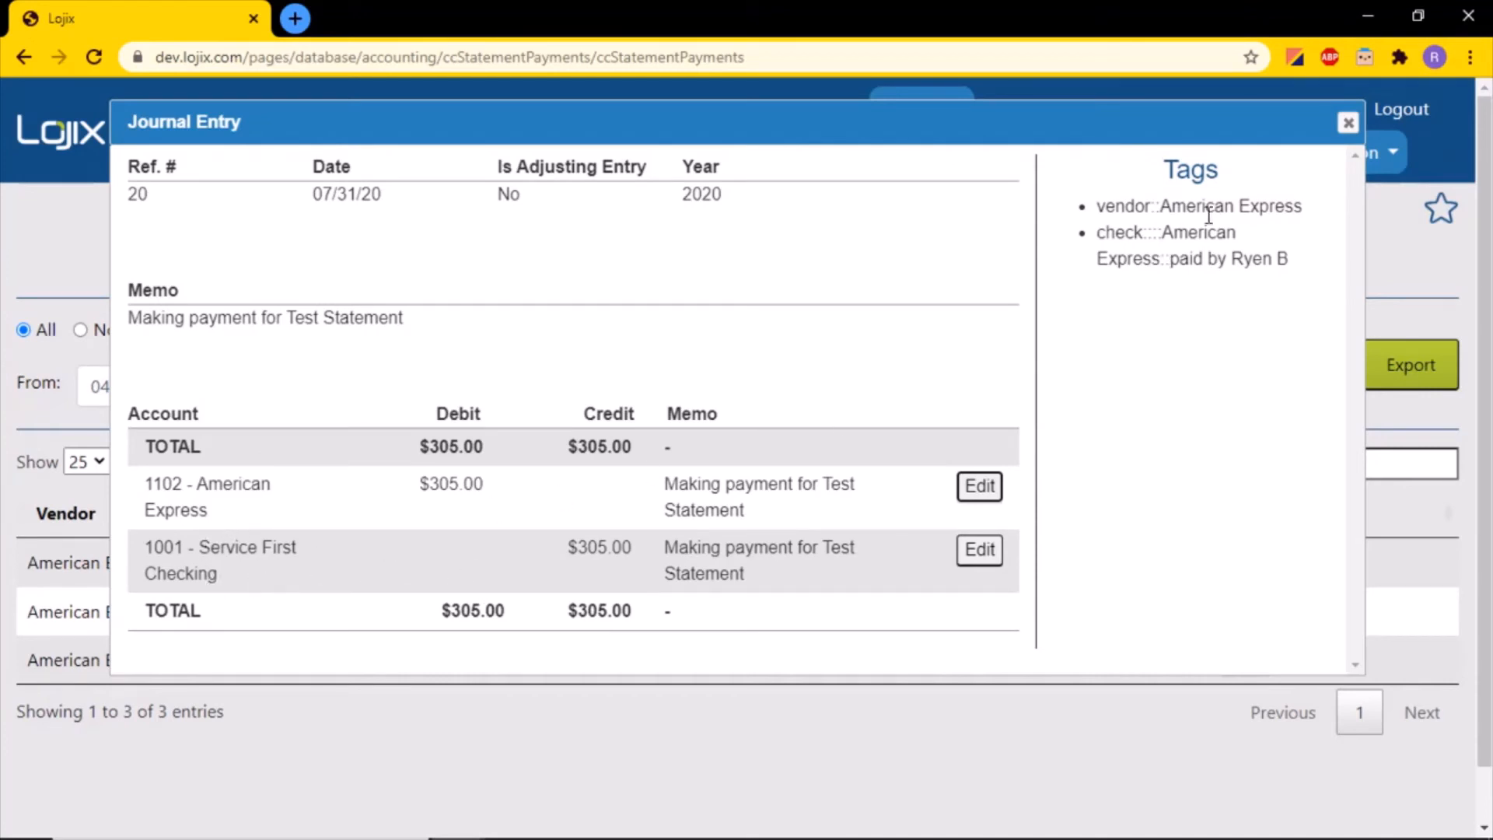
{"action": "left_click", "coordinate": [1348, 126]}
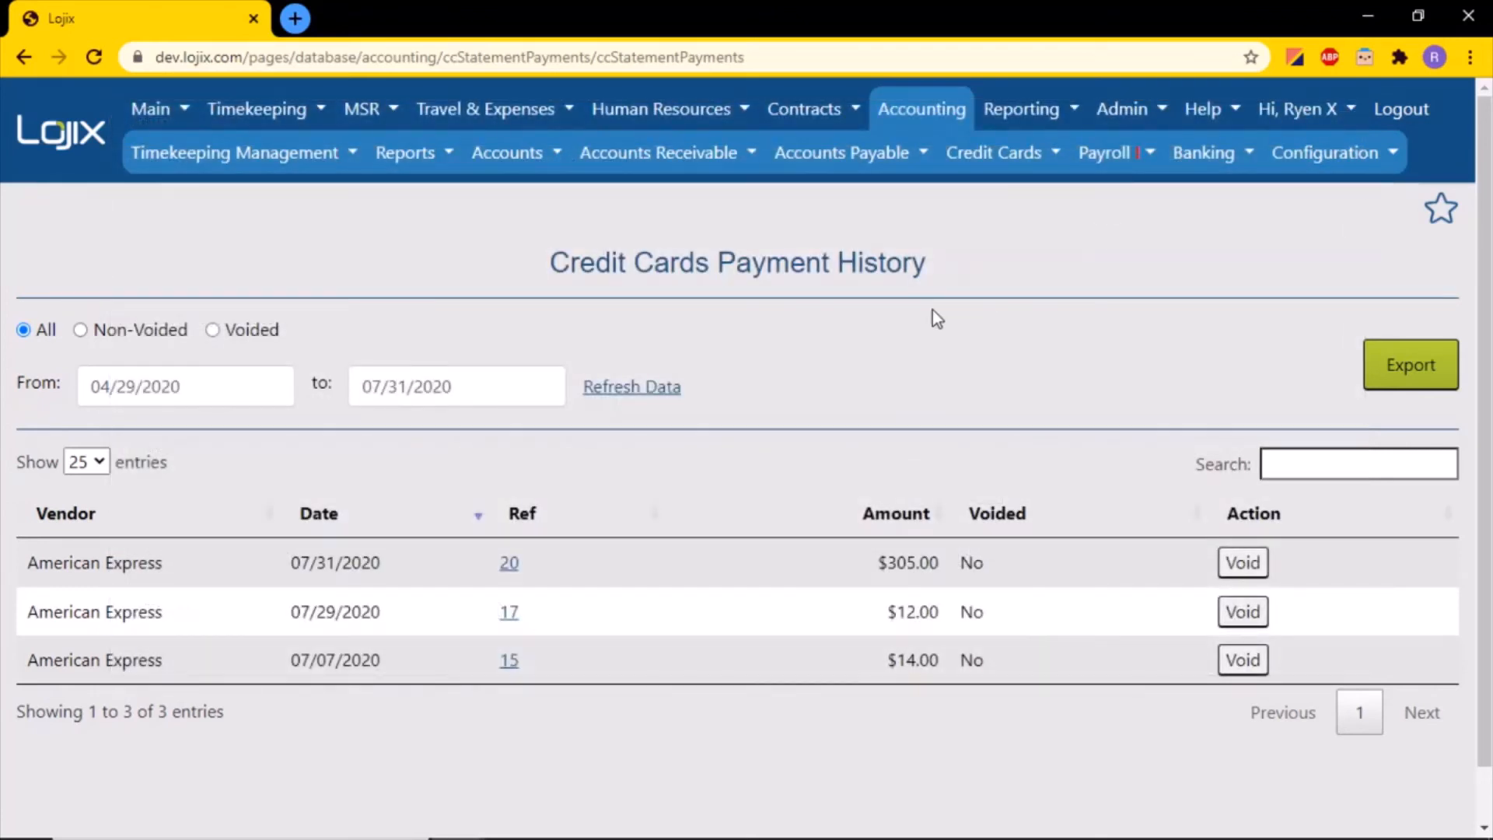
Start a new credit card reconciliation for 1102 - American Express with statement end date 07/31/2020 and ending balance 0.00
{"action": "left_click", "coordinate": [1036, 171]}
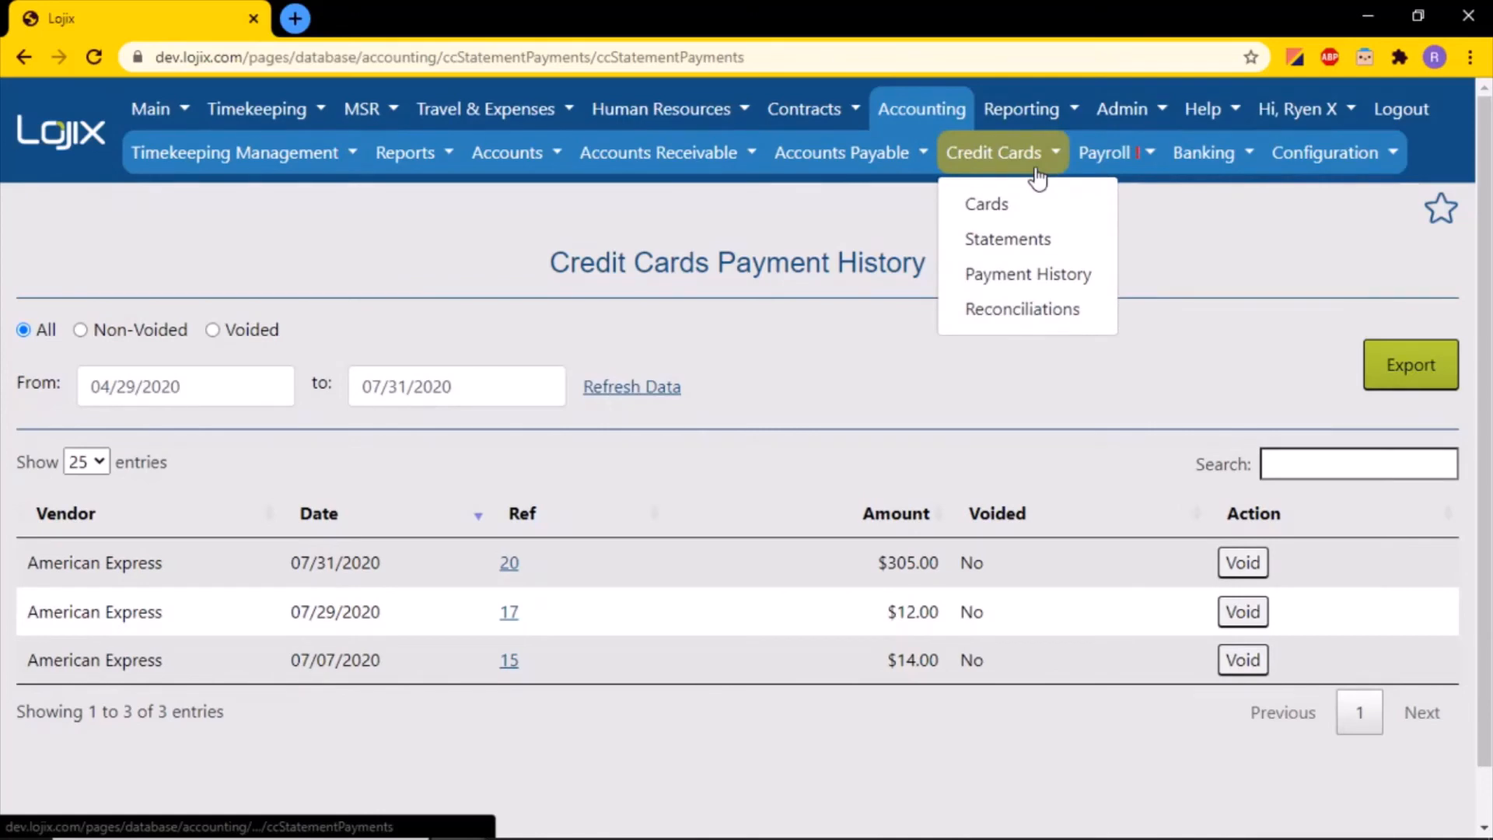
{"action": "left_click", "coordinate": [1007, 305]}
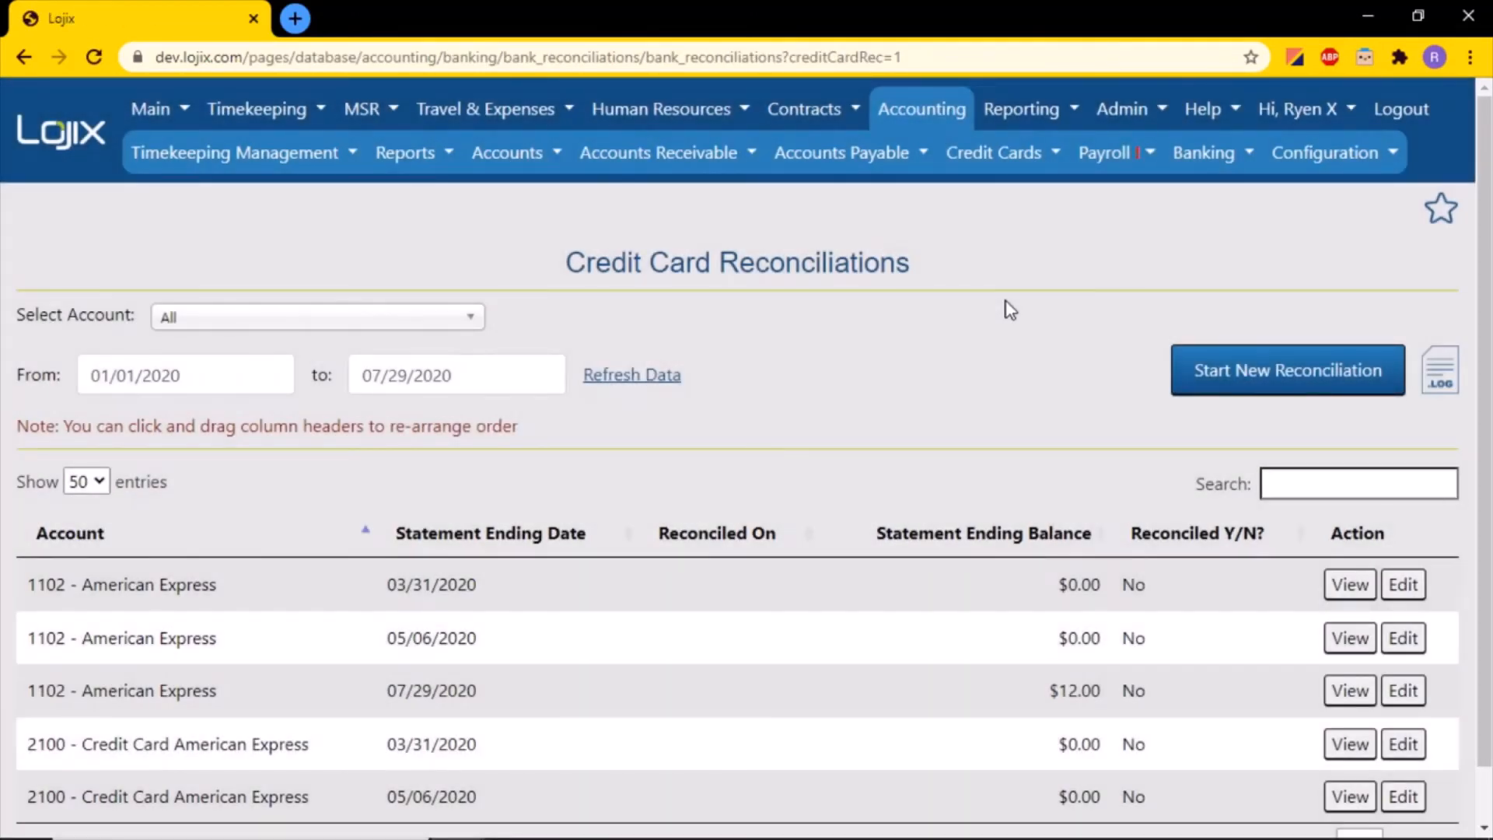
{"action": "left_click", "coordinate": [1250, 387]}
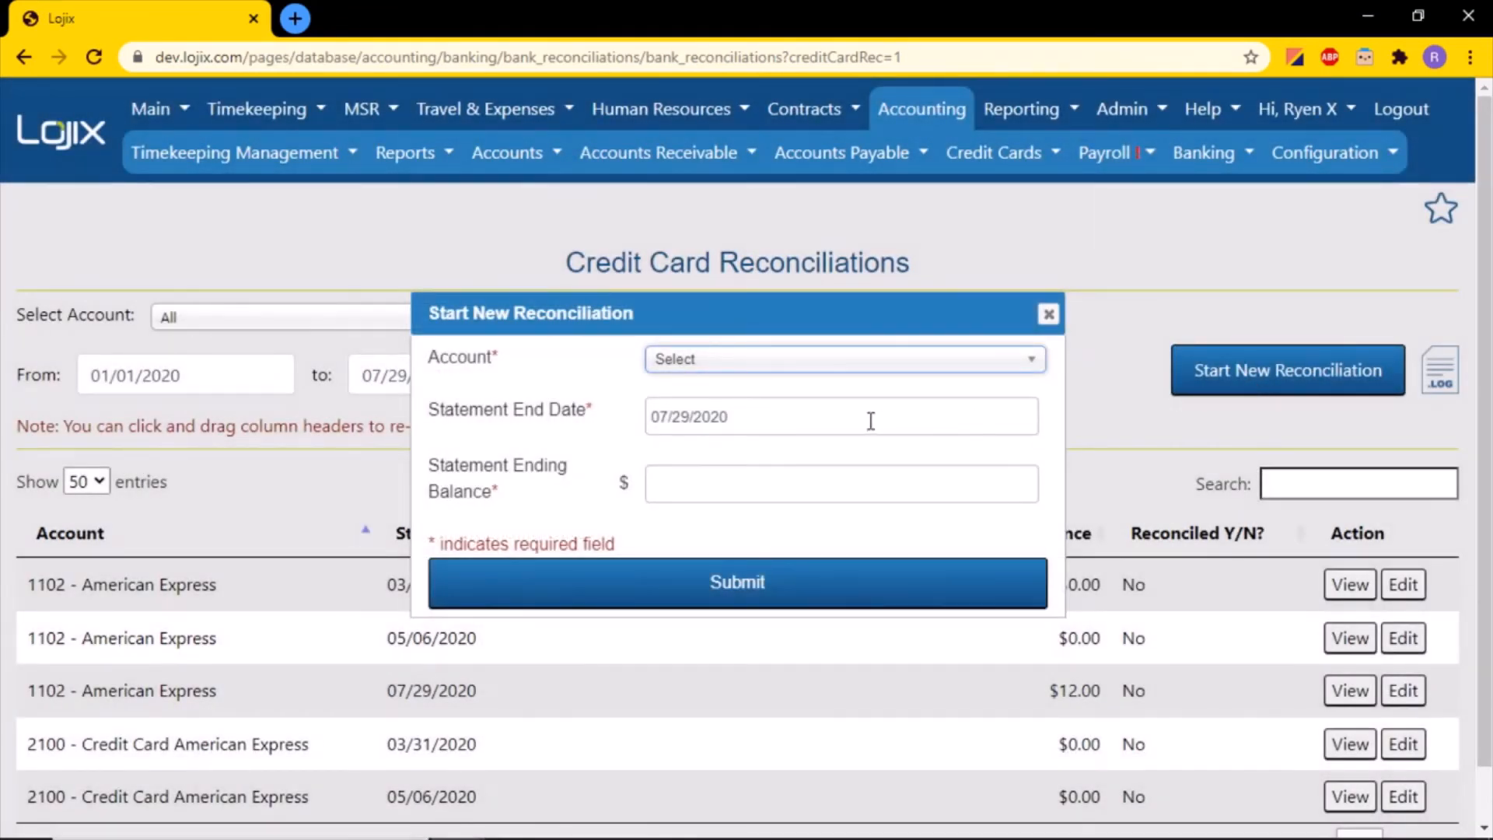
{"action": "left_click", "coordinate": [786, 423]}
{"action": "left_click", "coordinate": [877, 681]}
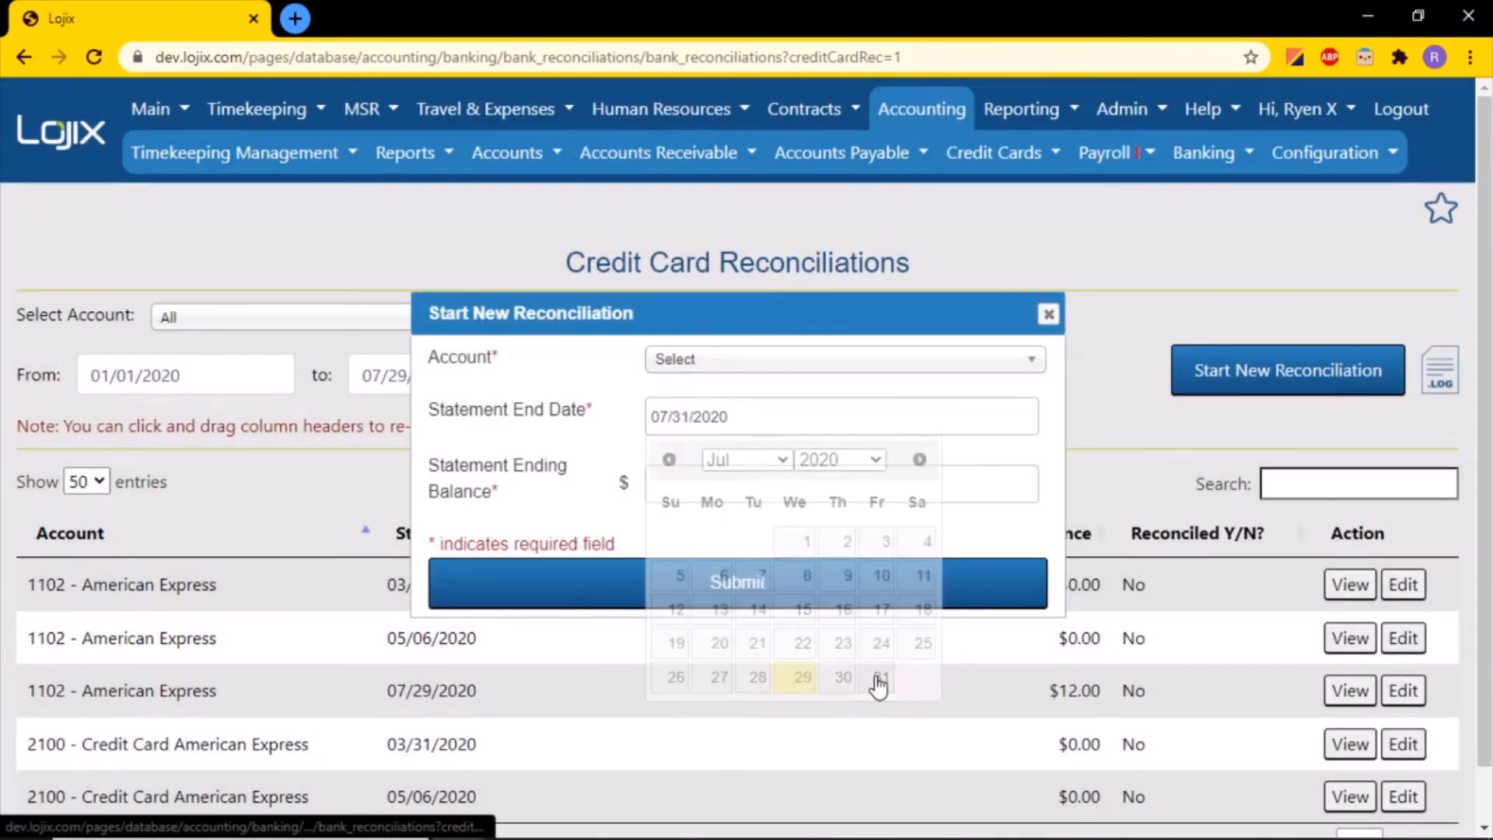
{"action": "left_click", "coordinate": [699, 368]}
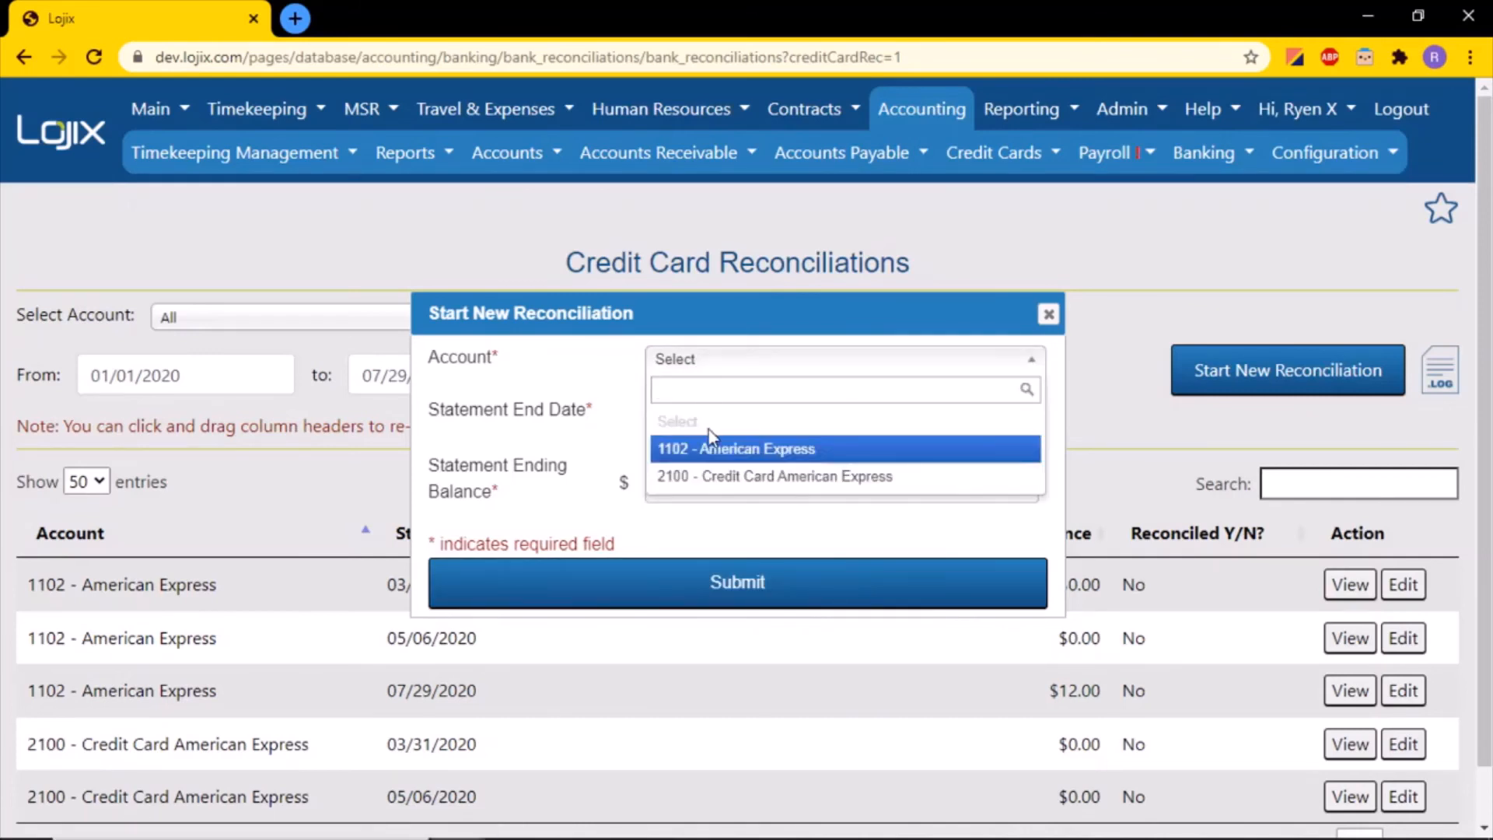
{"action": "left_click", "coordinate": [719, 449]}
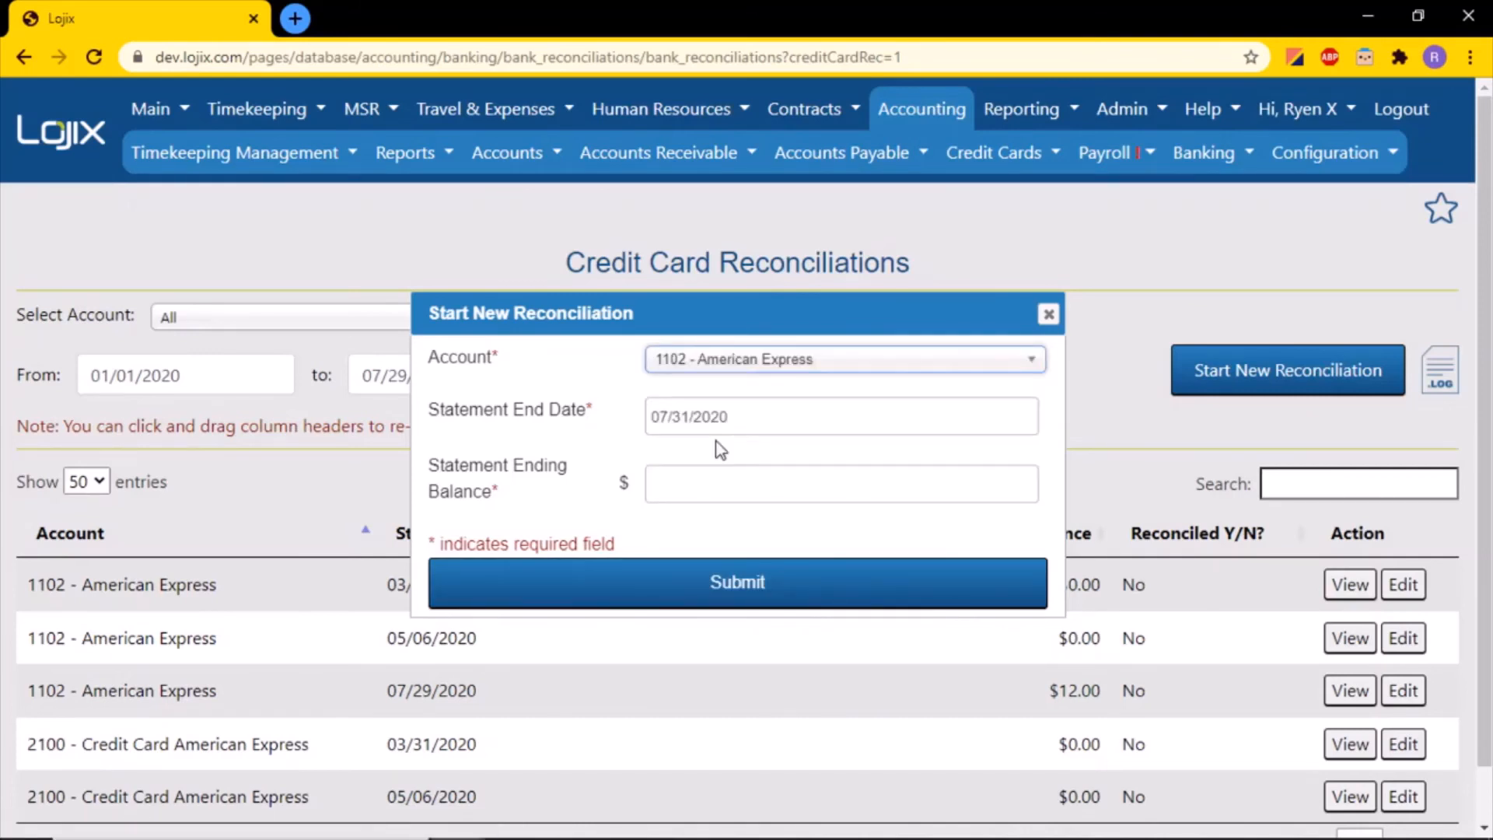
{"action": "left_click", "coordinate": [708, 486]}
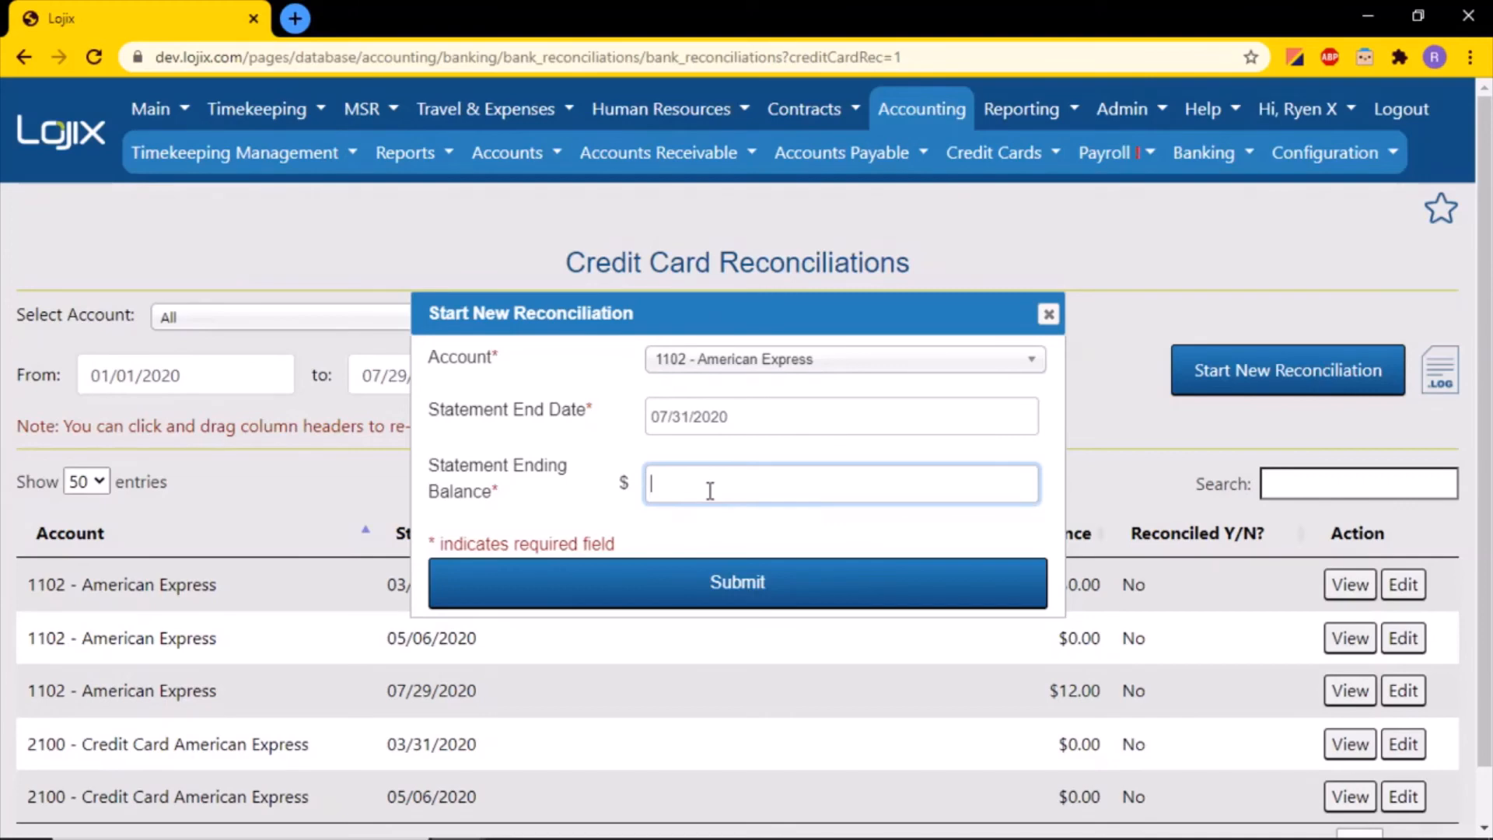
{"action": "type", "text": "0.00"}
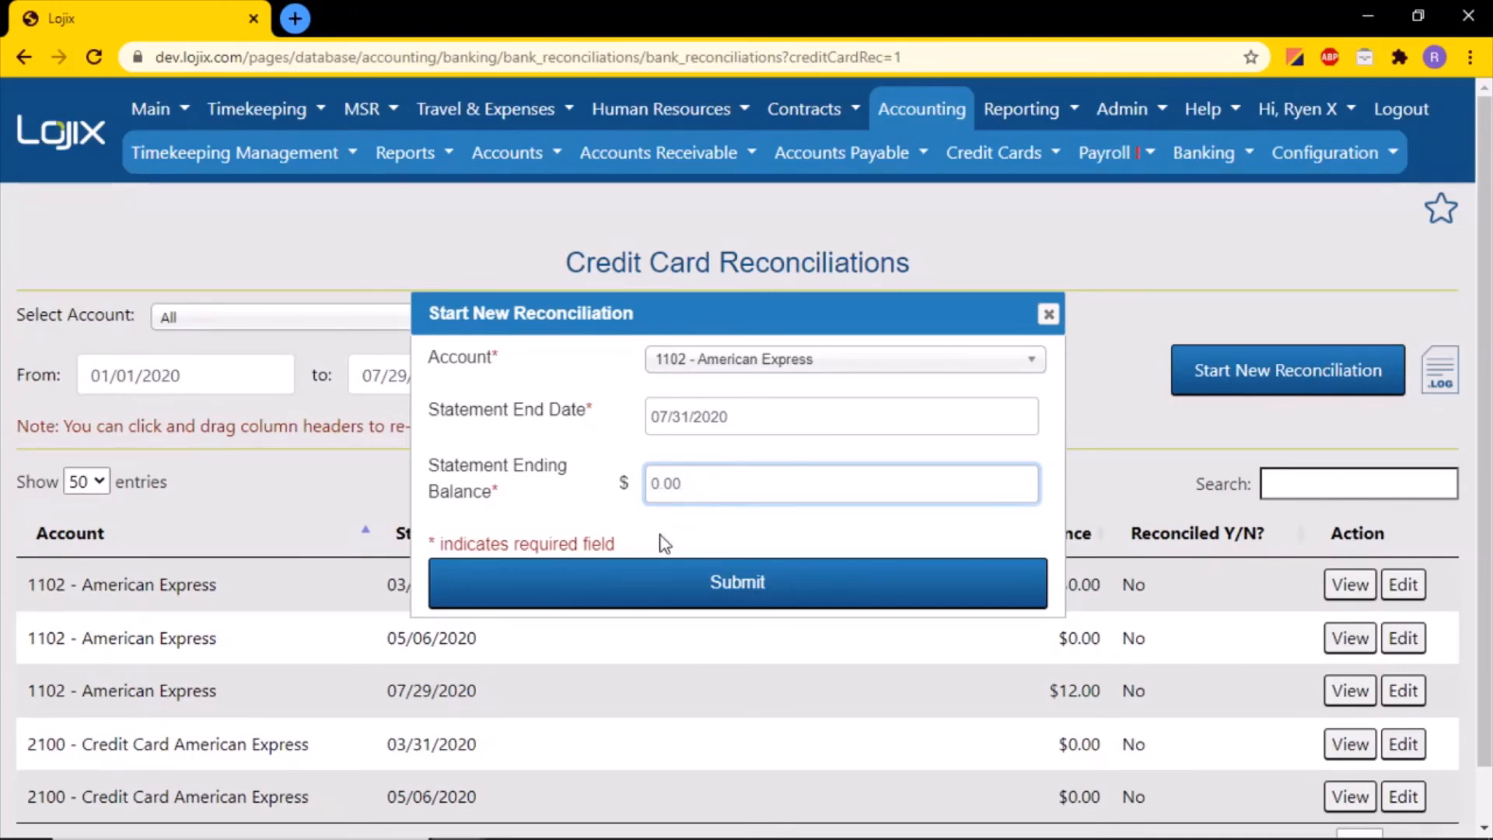
{"action": "left_click", "coordinate": [658, 581]}
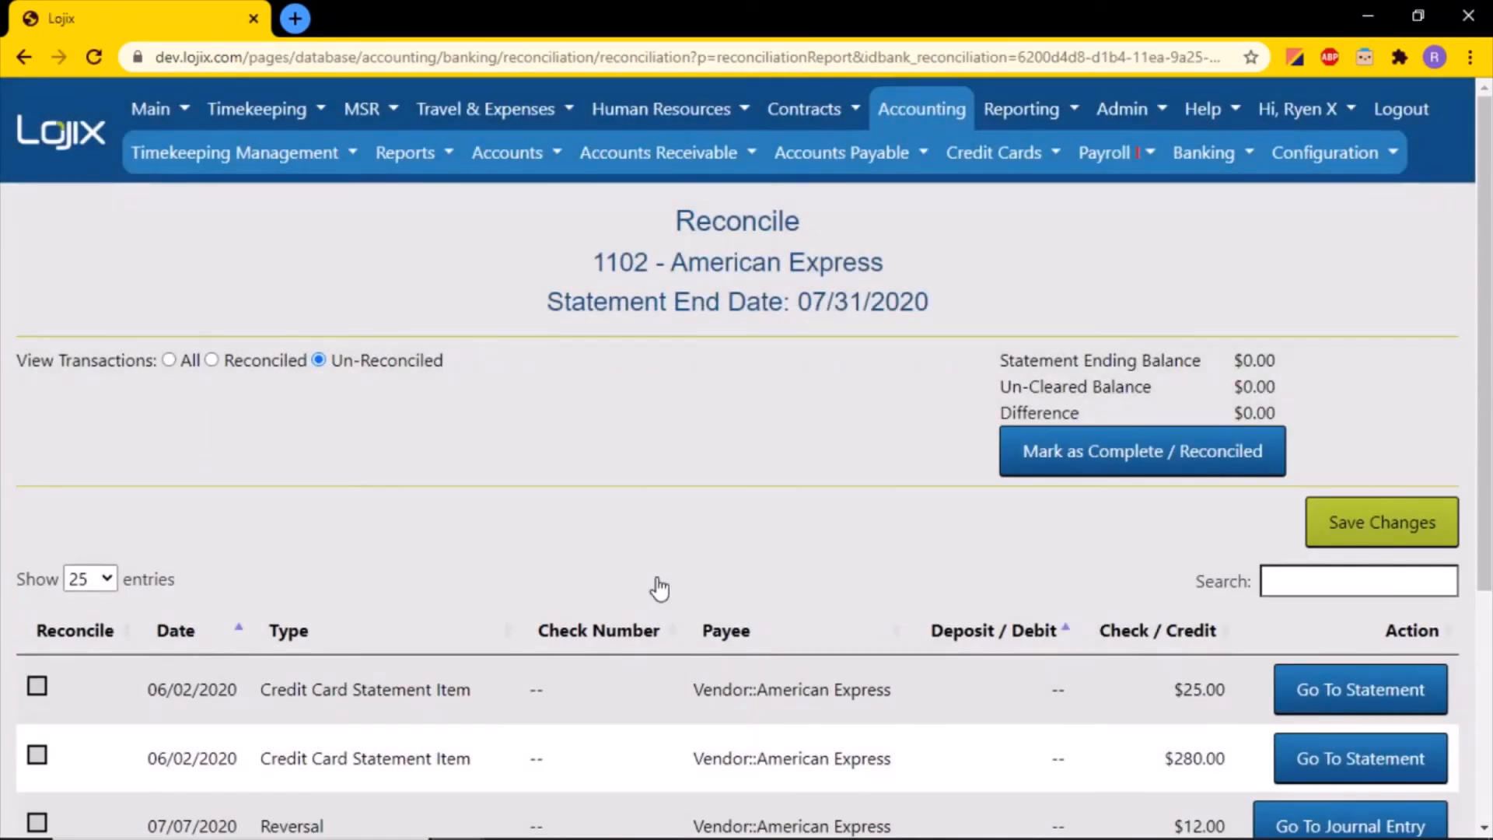
Select the two 06/02/2020 credit card statement items for reconciliation and save the changes
{"action": "scroll", "coordinate": [660, 589], "scroll_direction": "down", "scroll_amount": 3}
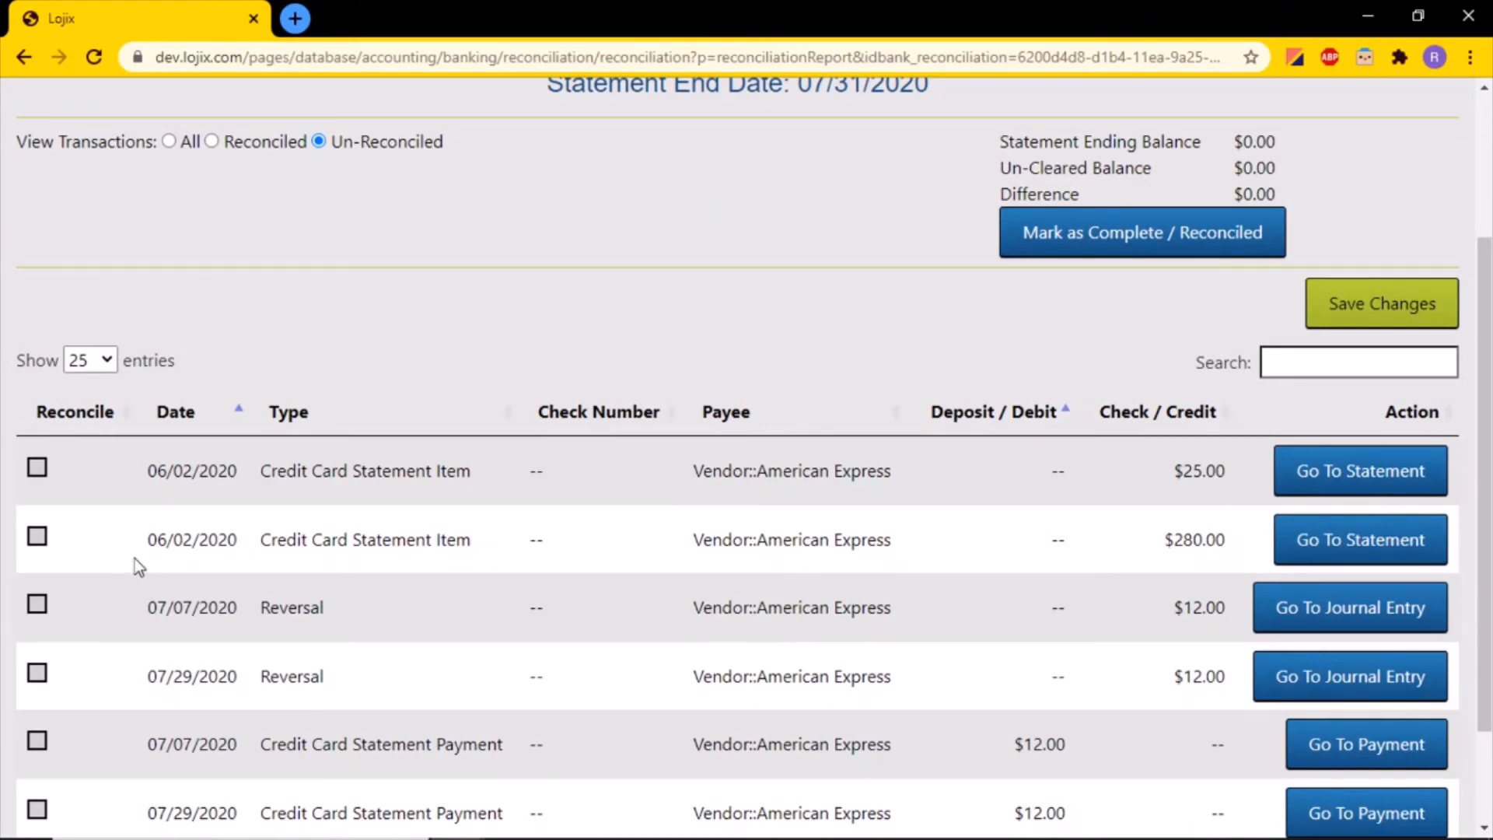
{"action": "left_click", "coordinate": [37, 537]}
{"action": "left_click", "coordinate": [38, 466]}
{"action": "left_click", "coordinate": [1349, 315]}
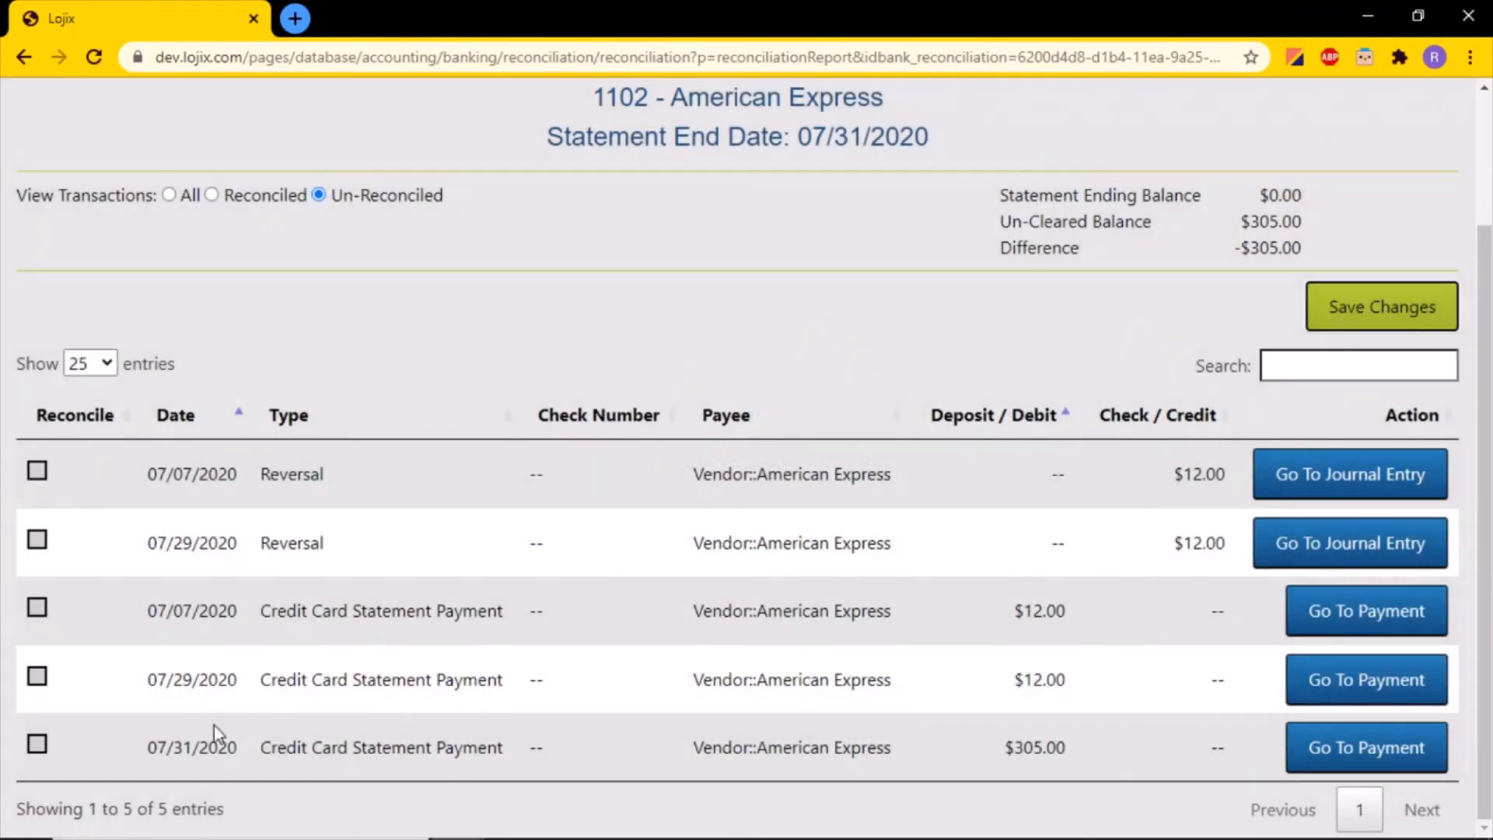
Reconcile the 07/31/2020 credit card statement payment, save the changes and mark the reconciliation as complete
{"action": "left_click", "coordinate": [38, 744]}
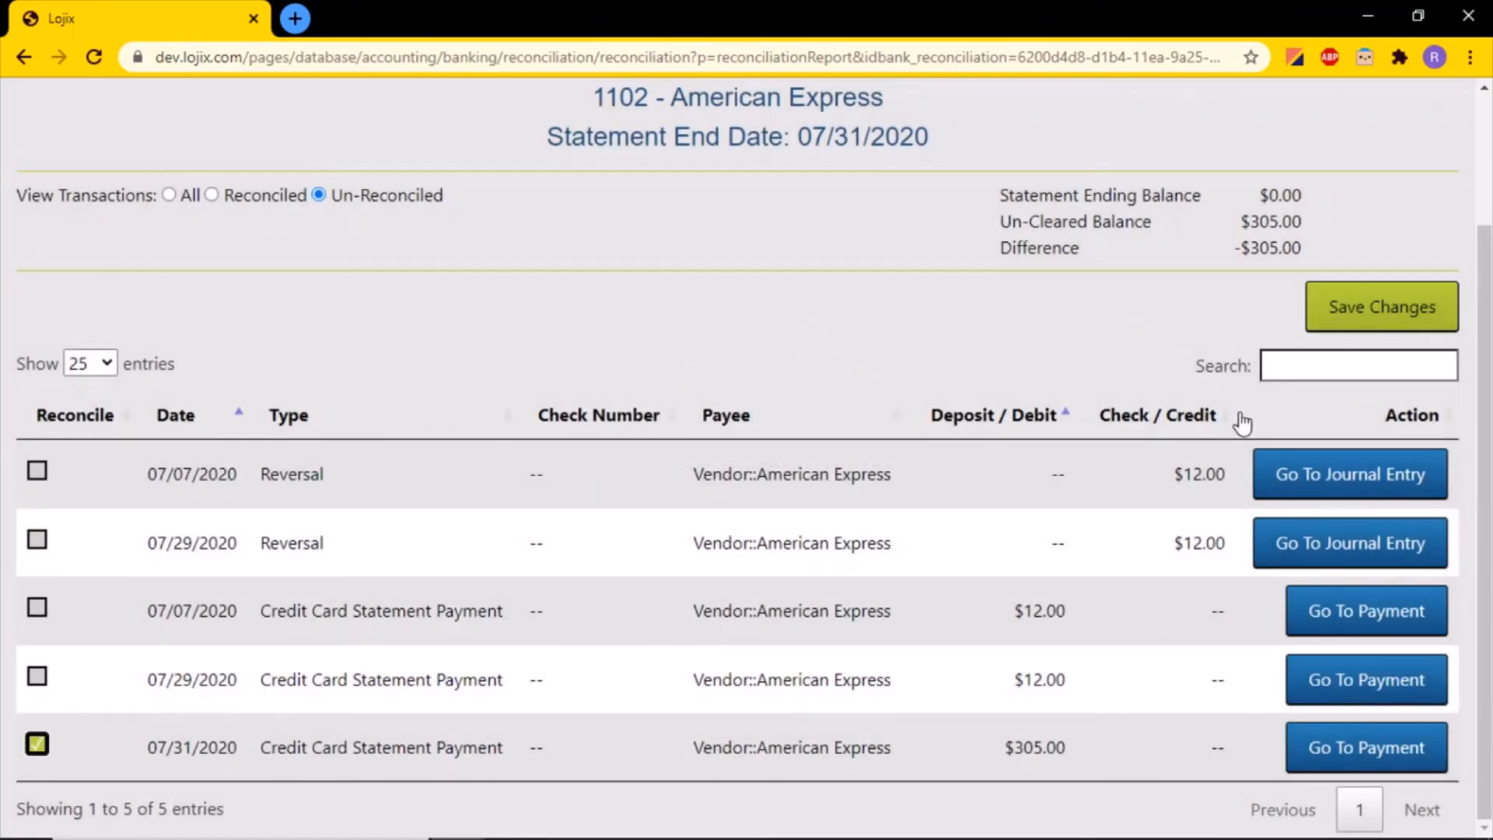
{"action": "left_click", "coordinate": [1348, 314]}
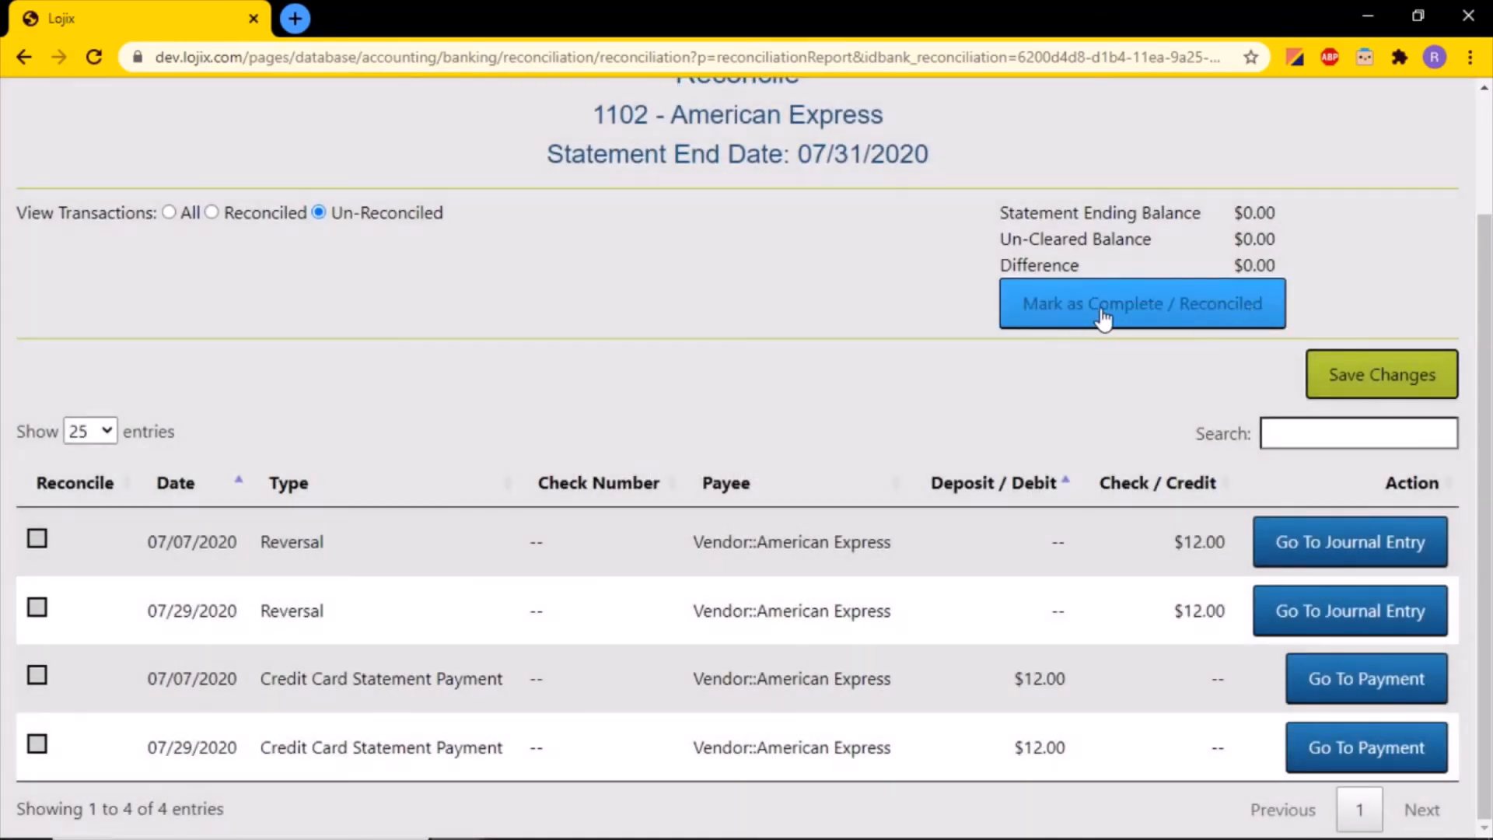
{"action": "left_click", "coordinate": [1099, 306]}
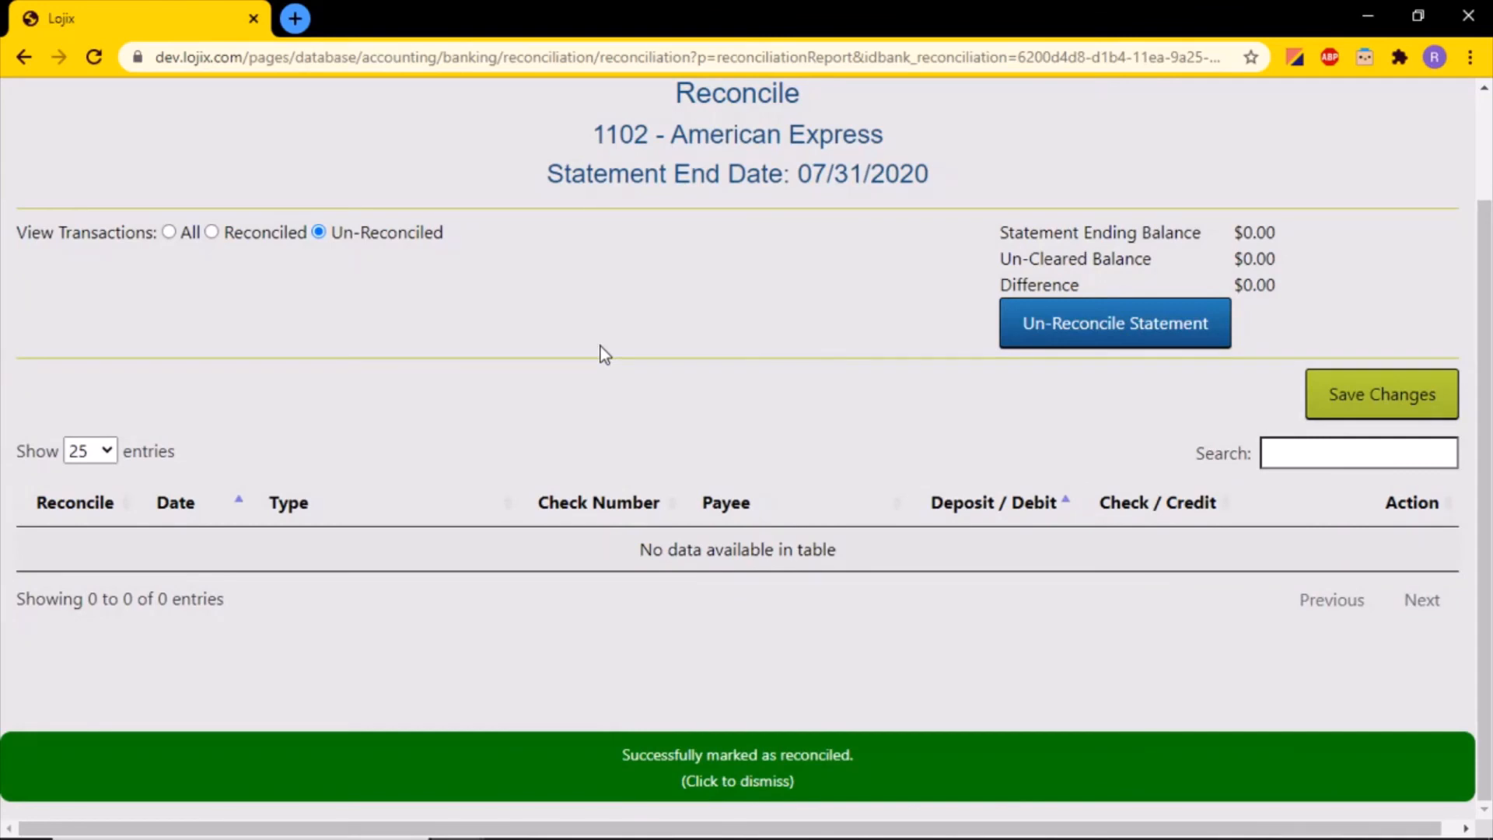
{"action": "scroll", "coordinate": [946, 397], "scroll_direction": "up", "scroll_amount": 2}
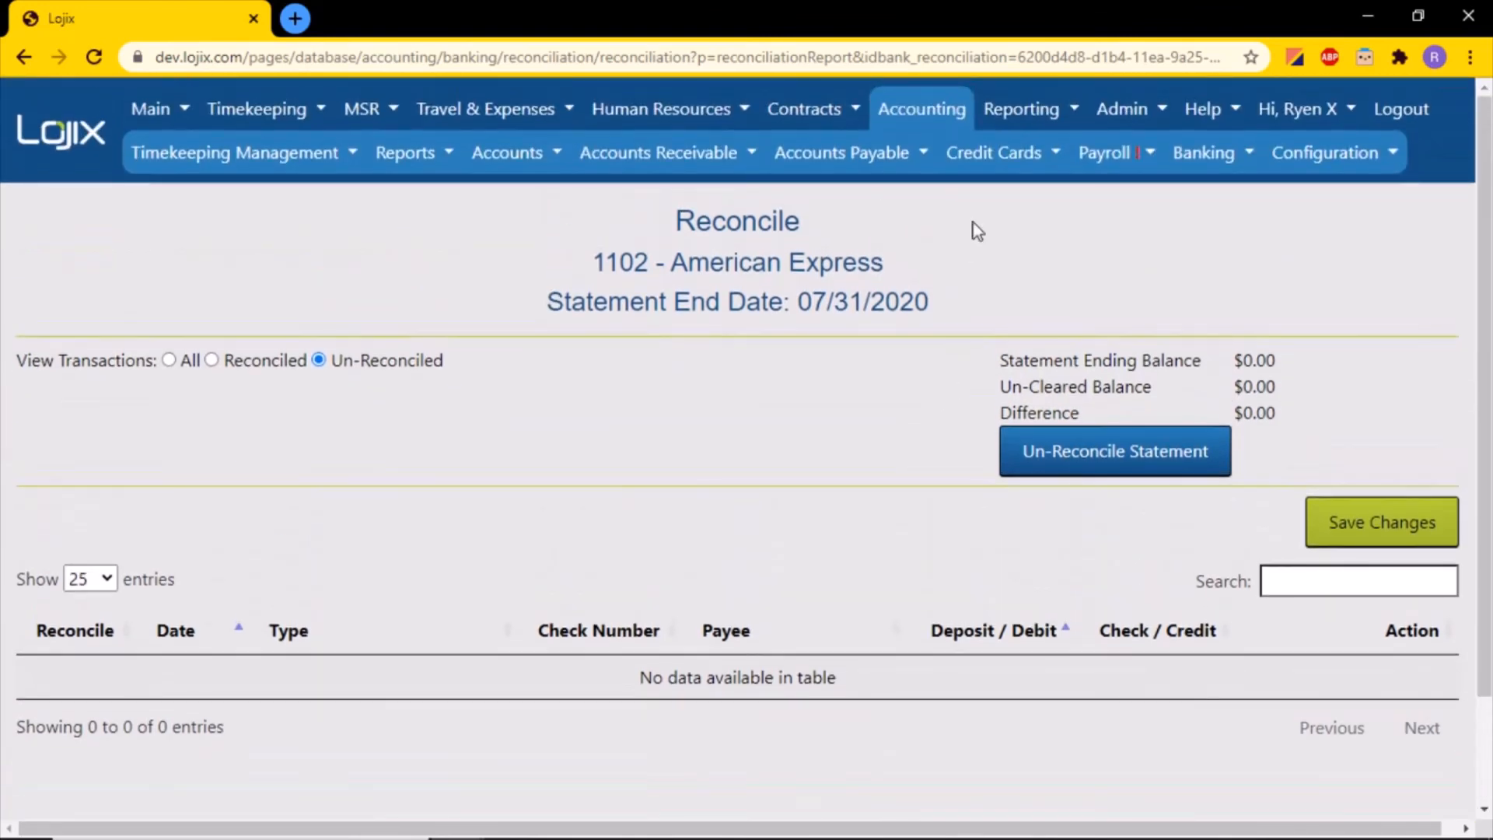
{"action": "left_click", "coordinate": [999, 162]}
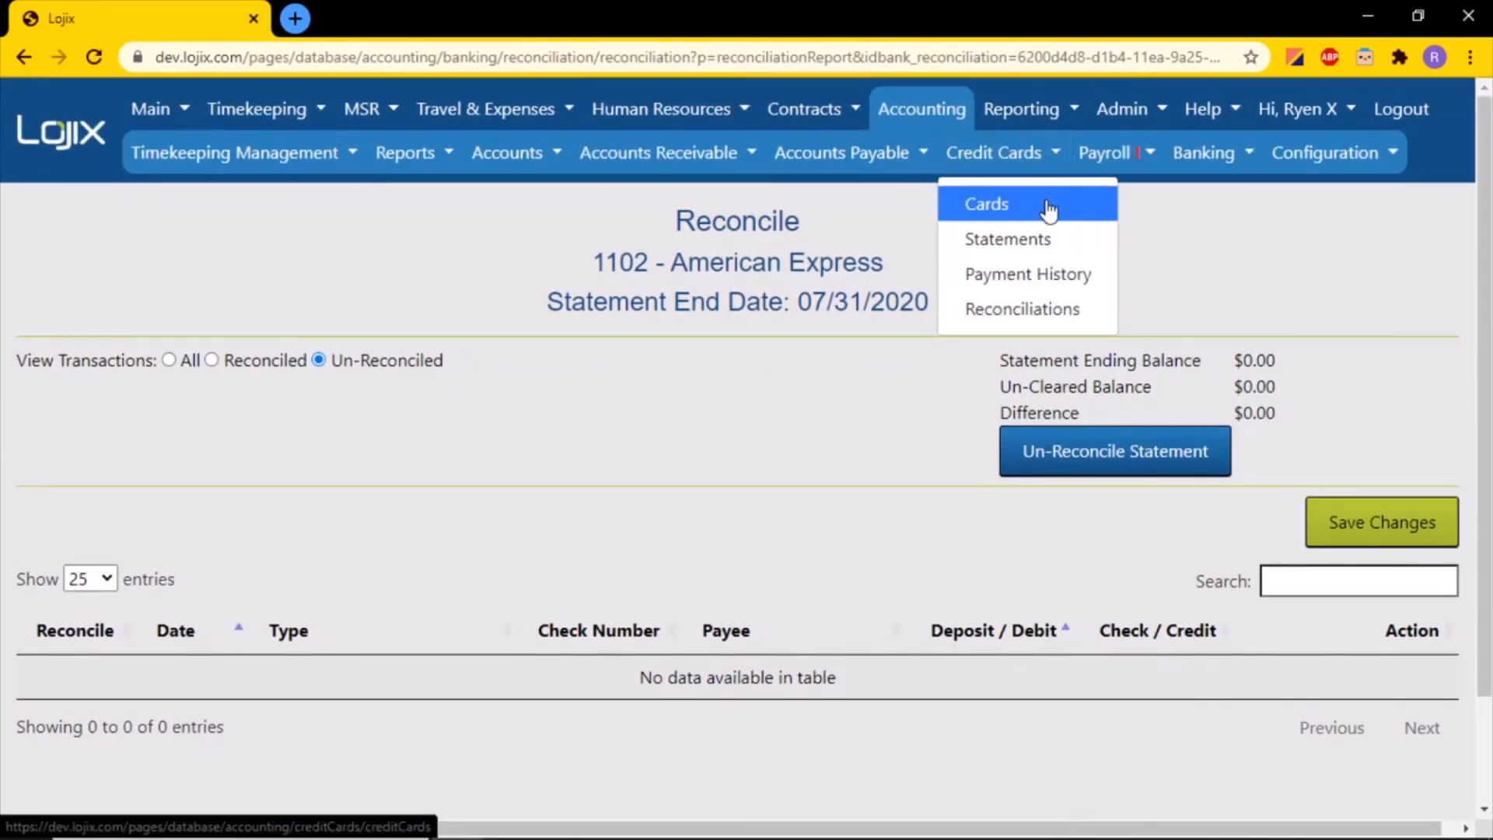